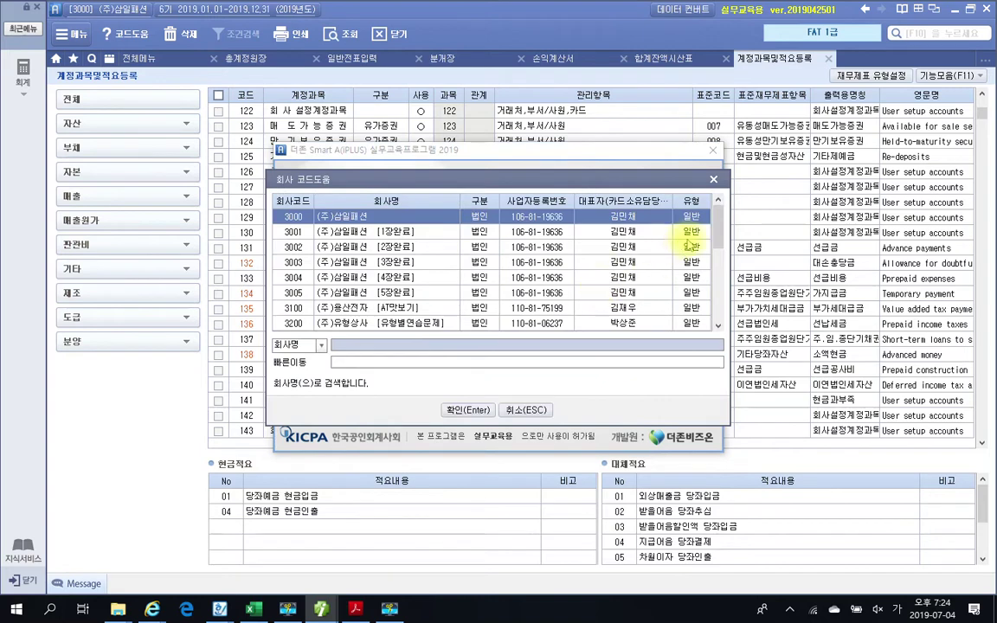
Log in to company 3200, (주)유형상사 [유형별연습문제], closing the menus already open for the previous company
click(715, 279)
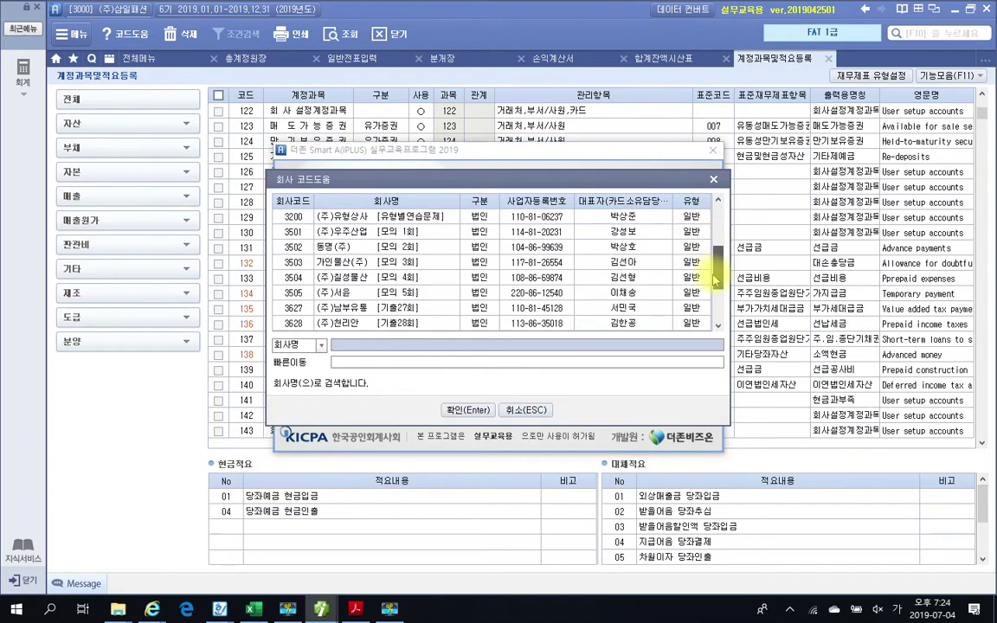
scroll(651, 247, up, 1)
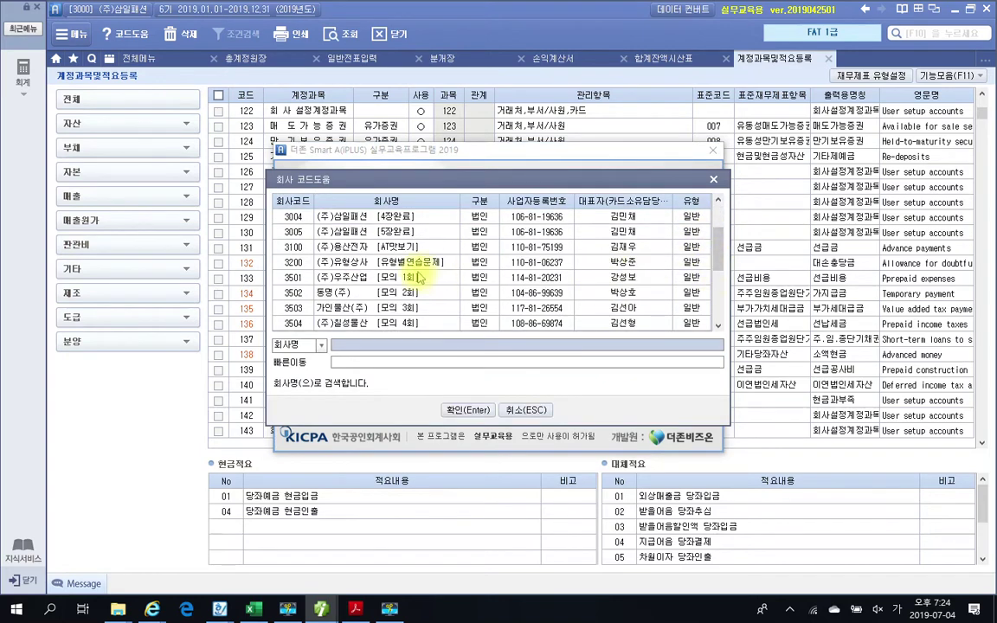
click(414, 262)
click(467, 410)
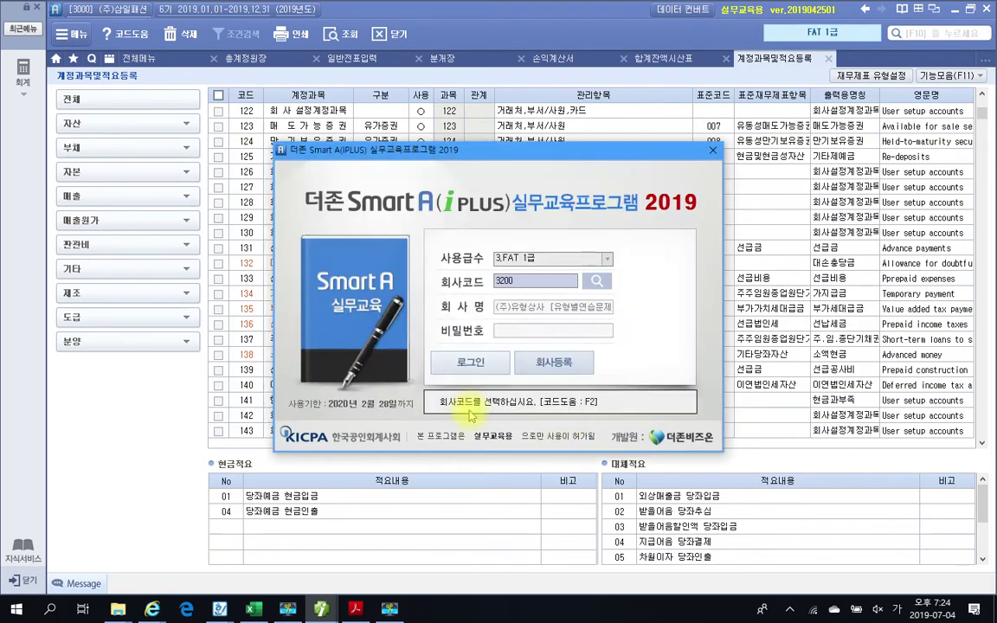
click(470, 362)
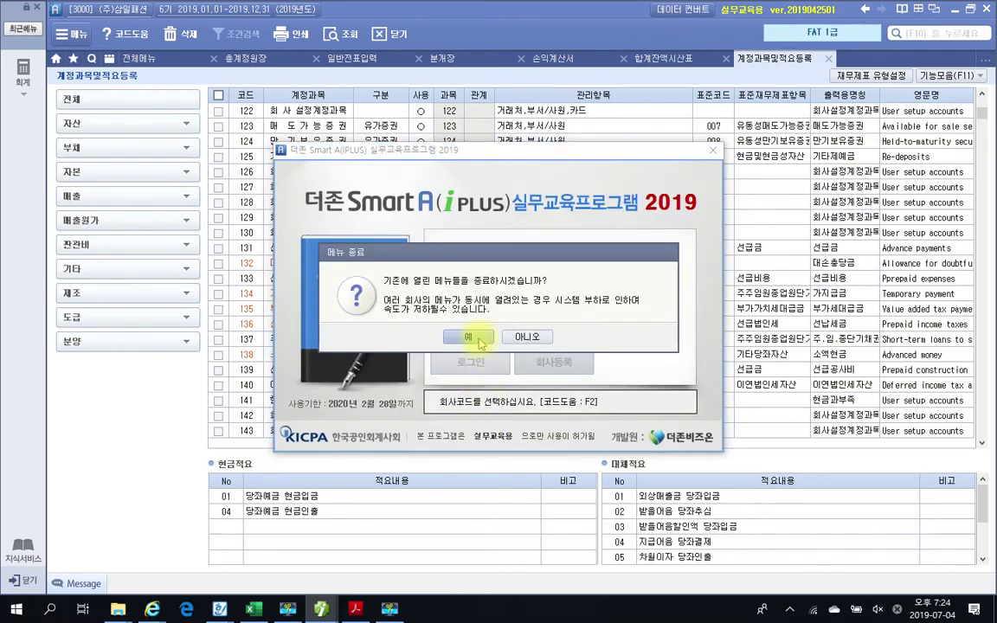
click(478, 337)
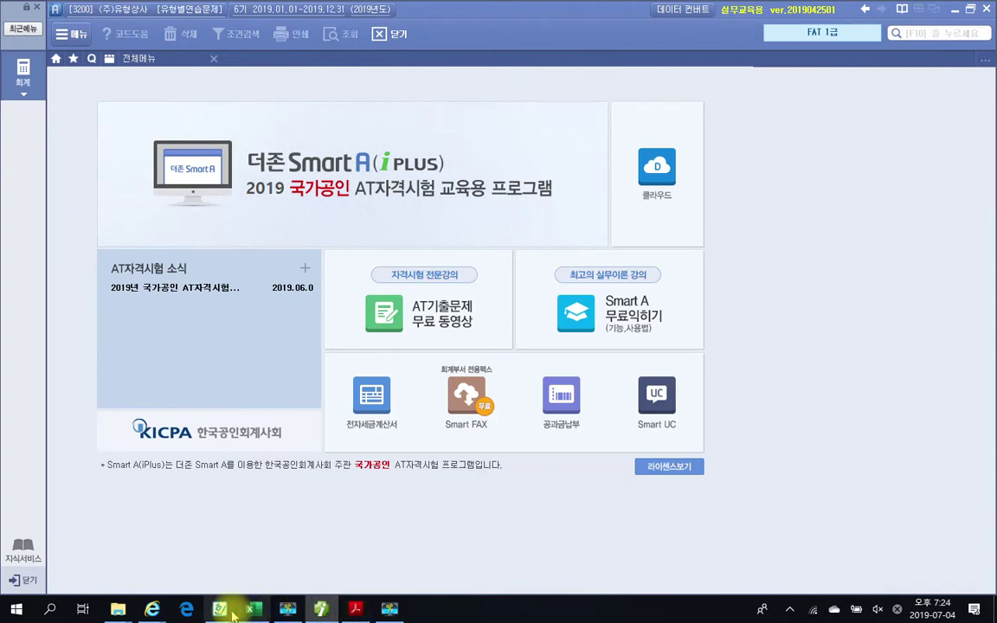
Switch to 04 4부 1-4장.pdf in Acrobat Reader and find the start of section 3, 기타거래
mouse_move(294, 612)
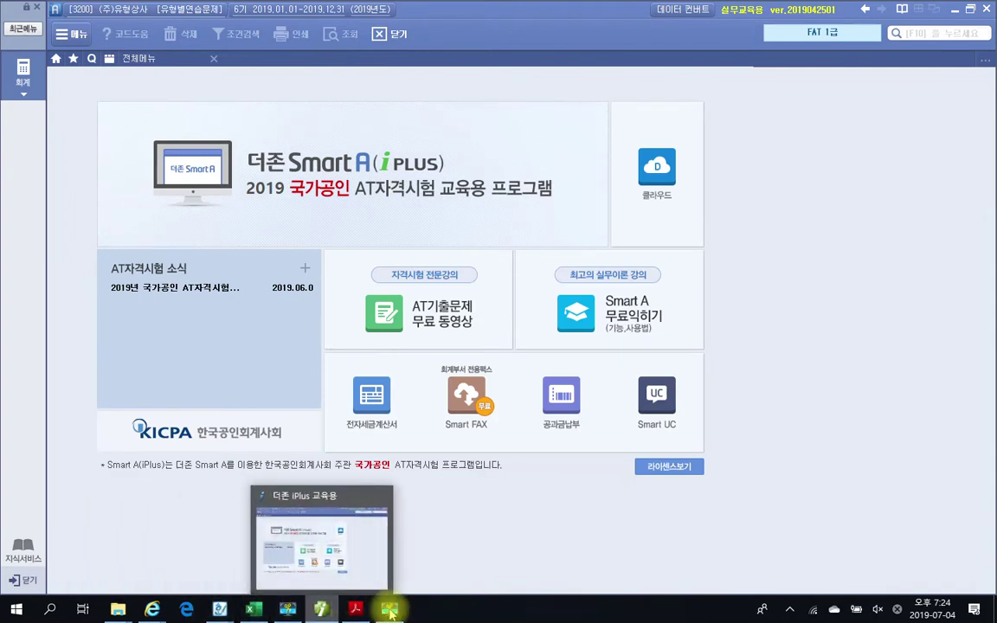
click(321, 610)
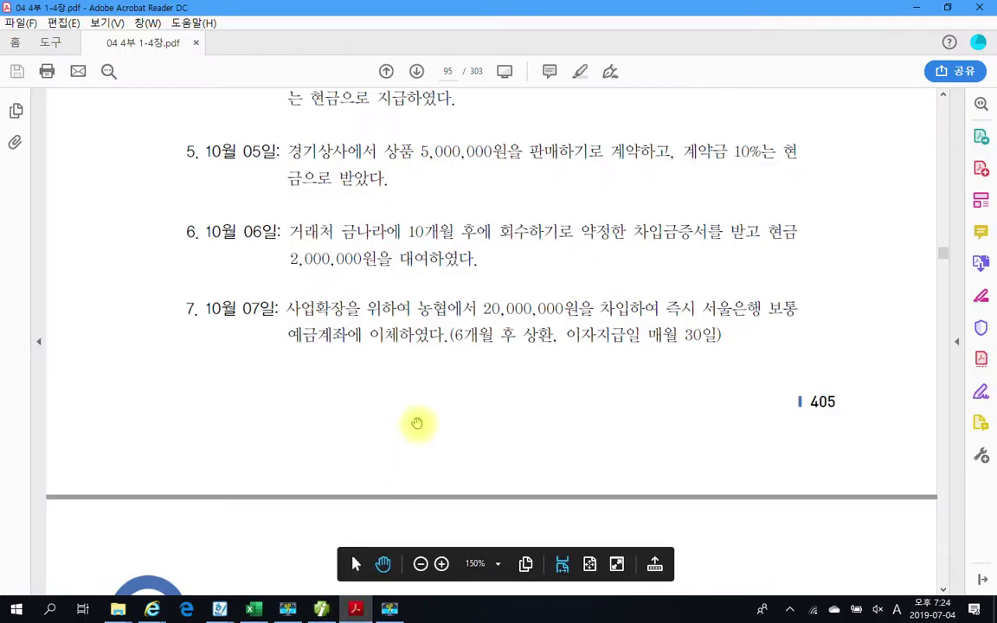
scroll(416, 423, down, 2)
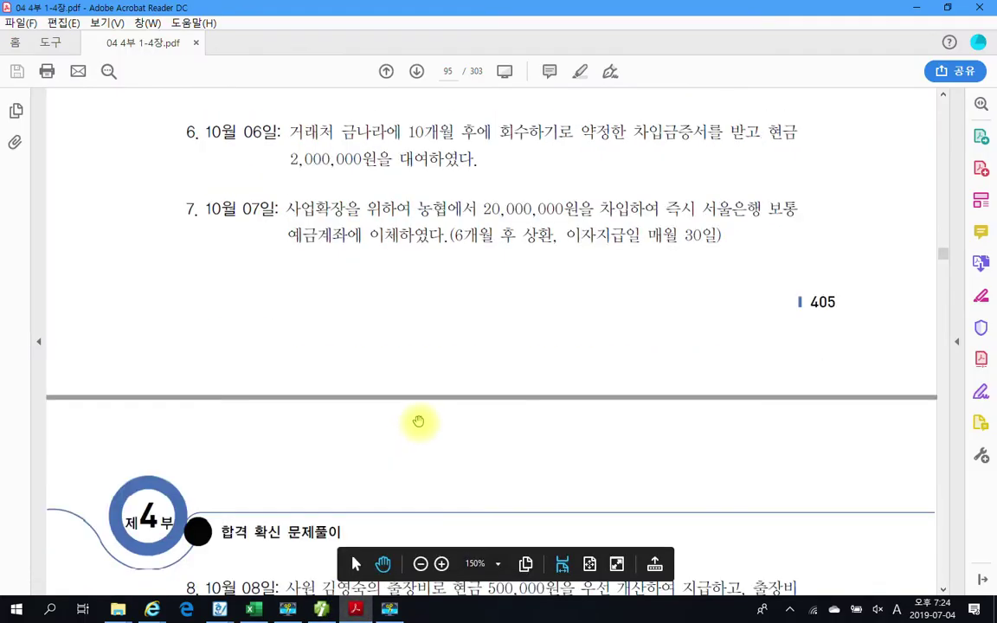
scroll(416, 423, up, 5)
scroll(416, 424, up, 5)
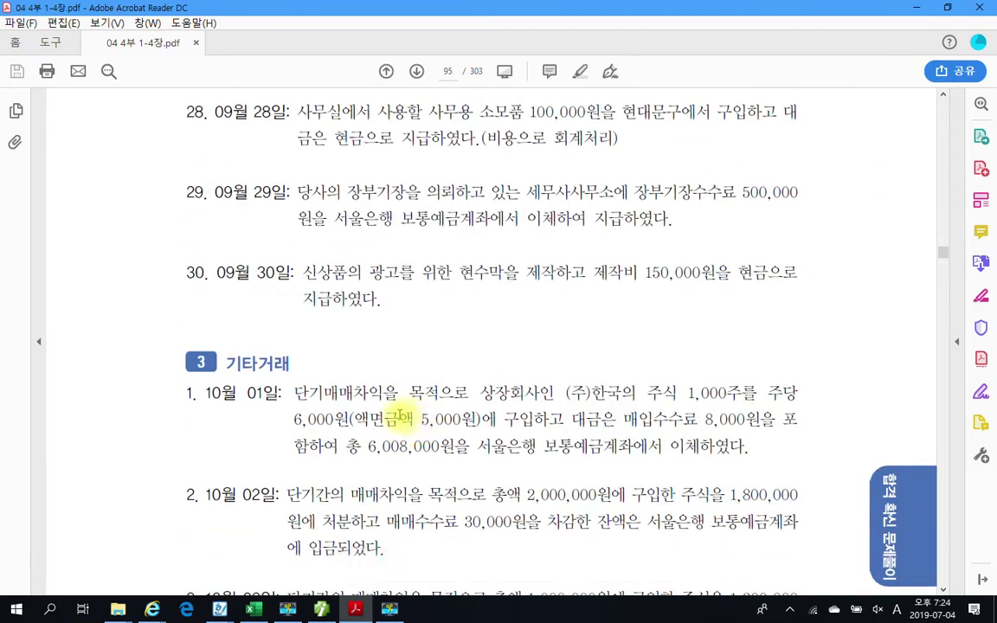
scroll(239, 367, down, 1)
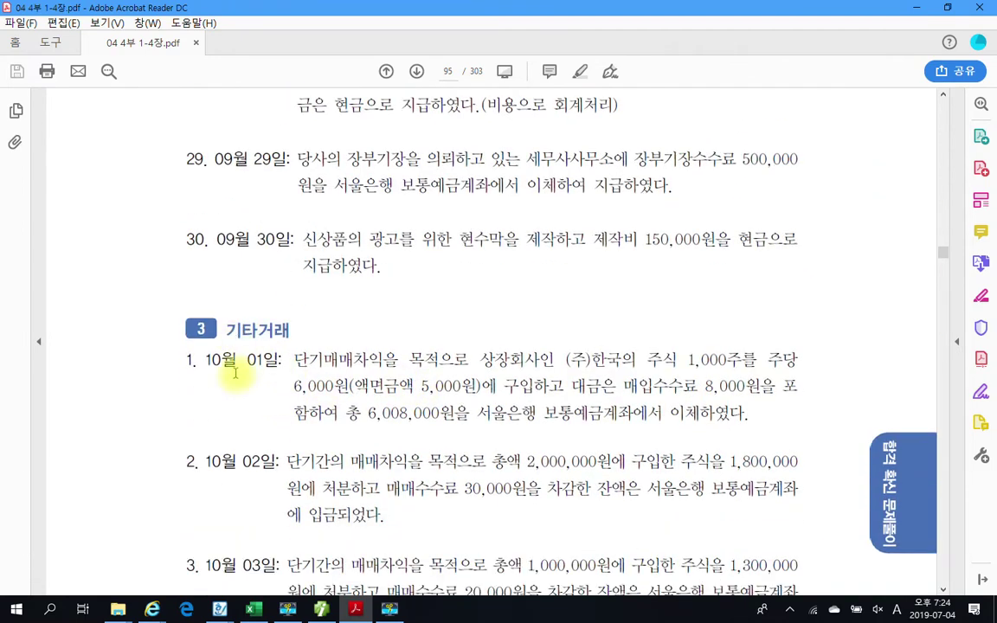
Circle the 기타거래 heading in blue, clear the mark, and bring the first October transactions into view
mouse_move(258, 351)
mouse_down()
mouse_move(211, 356)
mouse_move(324, 385)
mouse_up()
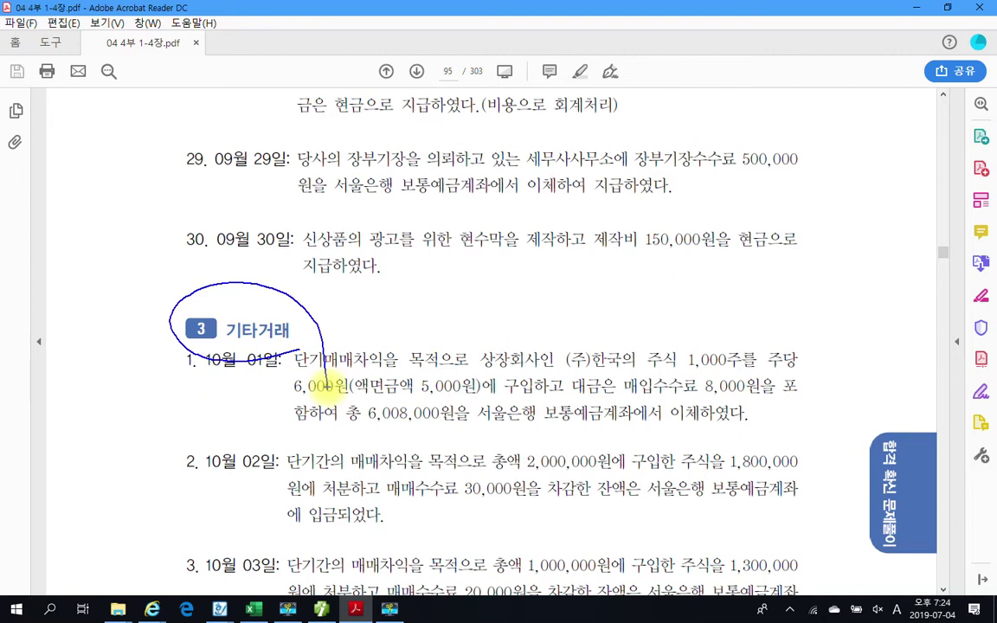
key(Escape)
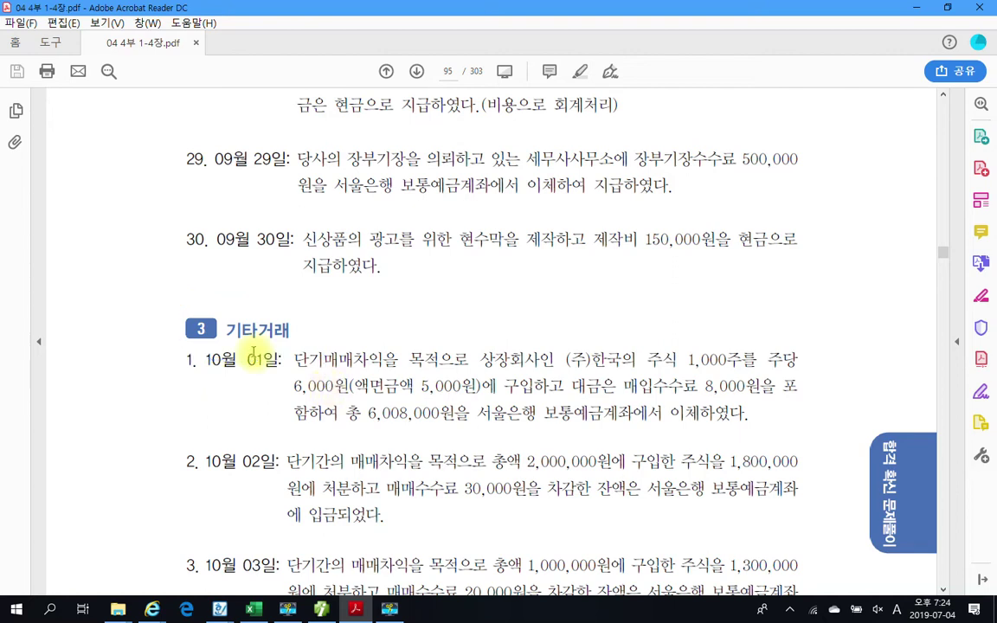
scroll(268, 359, down, 3)
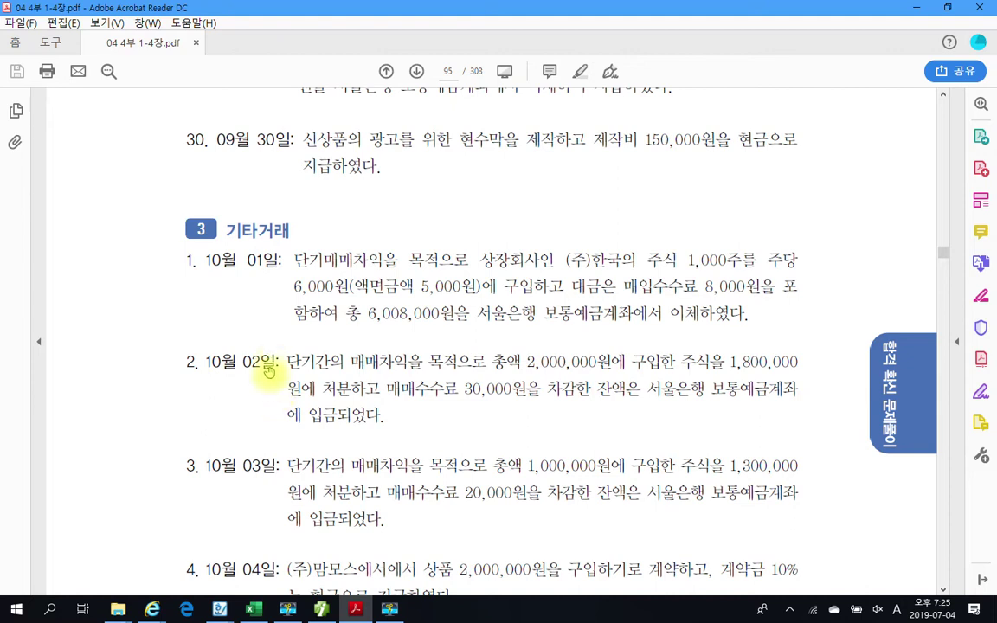
double_click(291, 360)
click(393, 310)
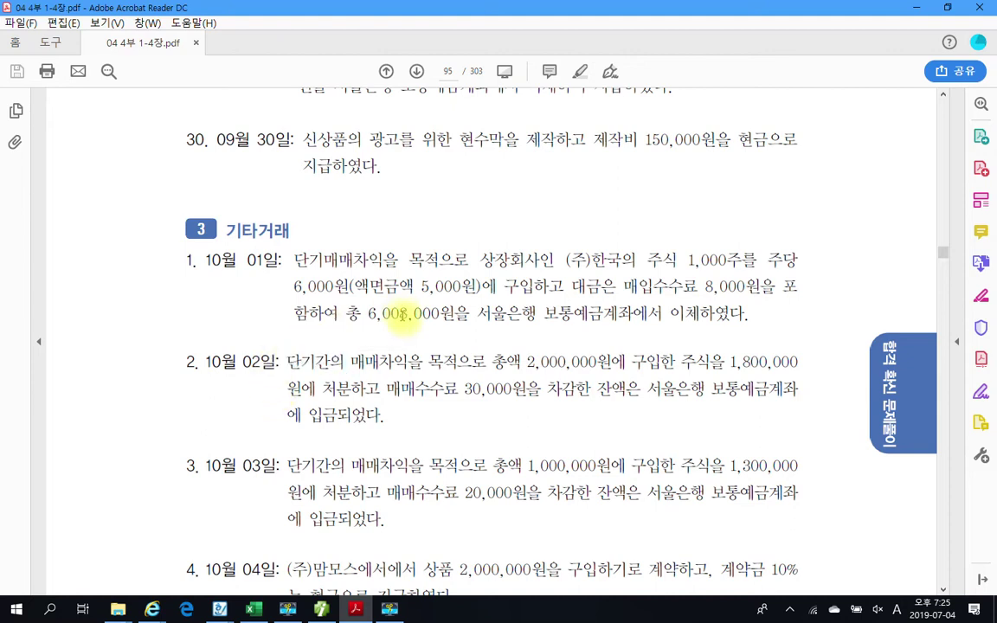
scroll(391, 310, down, 1)
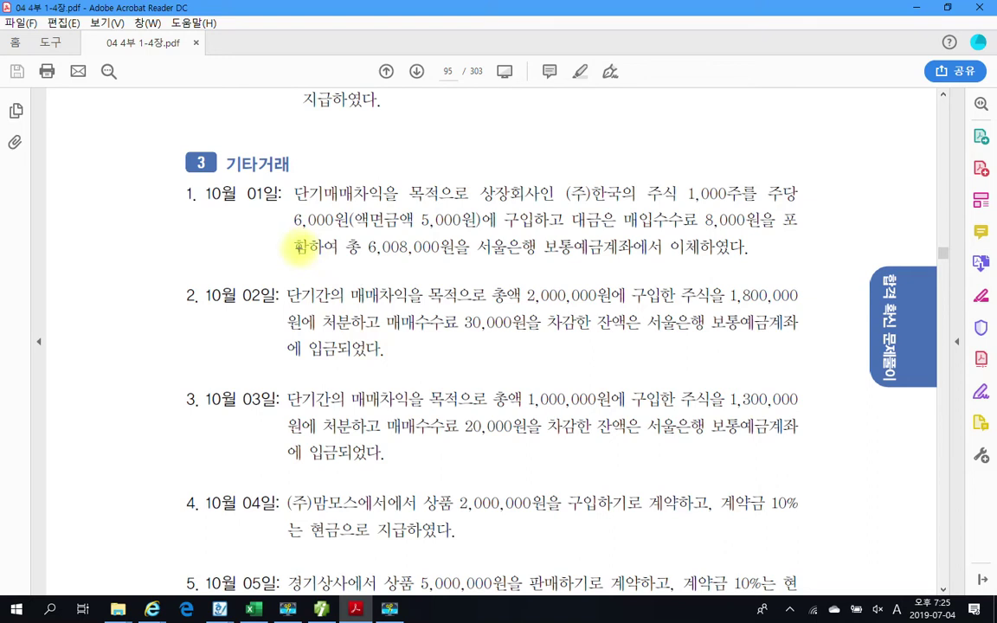
Frame the October 1 transaction in red, circle 6,008,000원, and box and underline 보통예금계좌 in it
drag(287, 180, 803, 265)
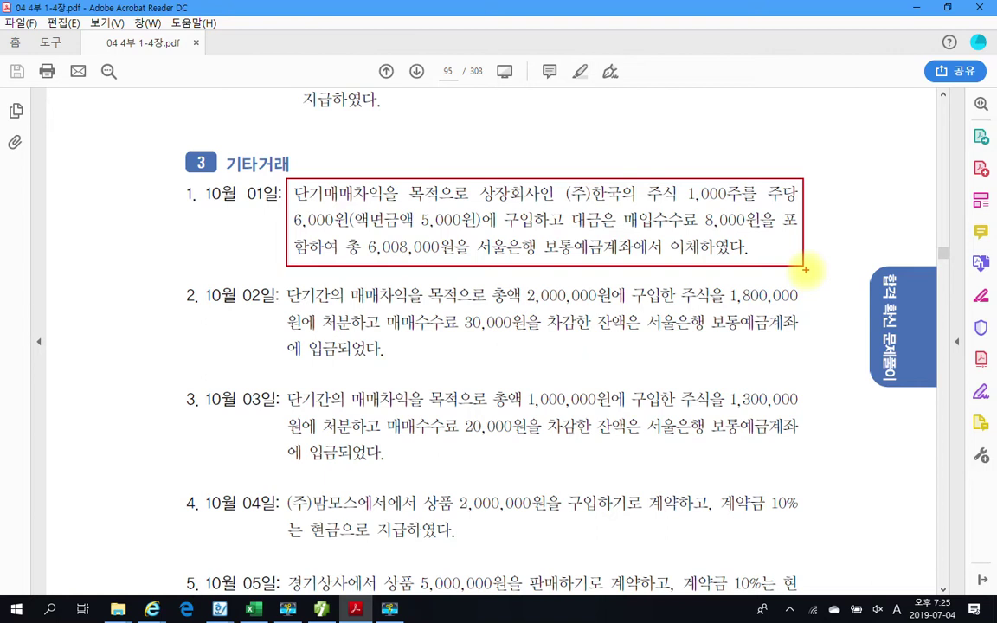
mouse_move(433, 270)
mouse_down()
mouse_move(383, 251)
mouse_move(437, 226)
mouse_move(450, 260)
mouse_up()
mouse_move(545, 255)
mouse_down()
mouse_move(575, 256)
mouse_move(545, 261)
mouse_move(544, 236)
mouse_move(619, 232)
mouse_move(624, 255)
mouse_move(561, 264)
mouse_up()
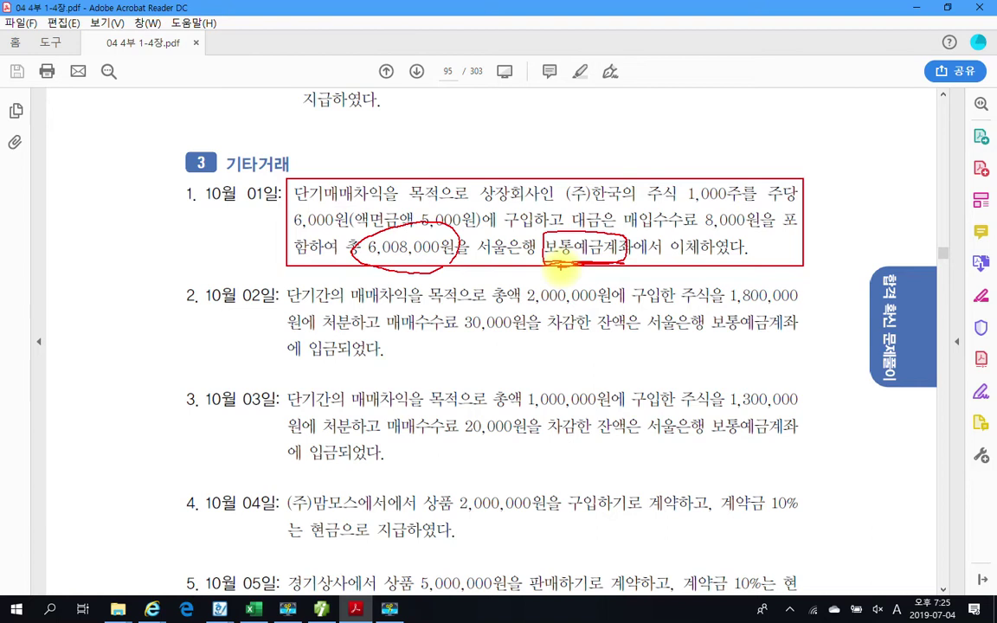
Box 주식 in the October 1 transaction and handwrite 차) 단기매매증권 with the amount 6,000,000 beside it
mouse_move(642, 175)
mouse_down()
mouse_move(675, 171)
mouse_move(637, 173)
mouse_move(684, 136)
mouse_move(675, 149)
mouse_up()
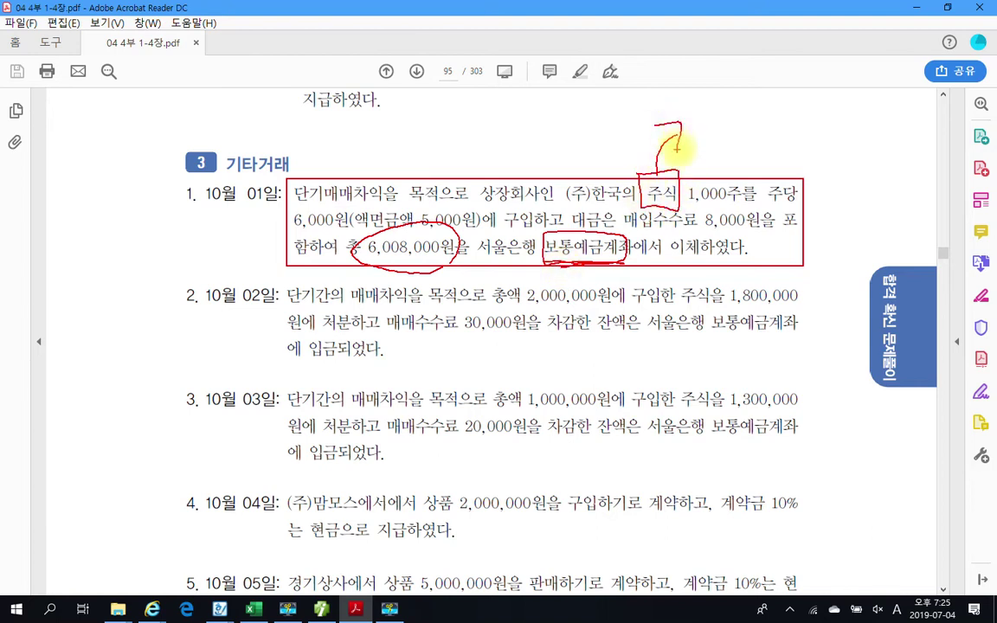
mouse_move(695, 90)
mouse_down()
mouse_move(712, 111)
mouse_move(748, 97)
mouse_move(722, 131)
mouse_move(761, 96)
mouse_move(783, 112)
mouse_move(809, 103)
mouse_move(795, 130)
mouse_move(813, 100)
mouse_move(860, 149)
mouse_move(878, 100)
mouse_move(904, 128)
mouse_move(892, 146)
mouse_move(919, 108)
mouse_move(933, 158)
mouse_up()
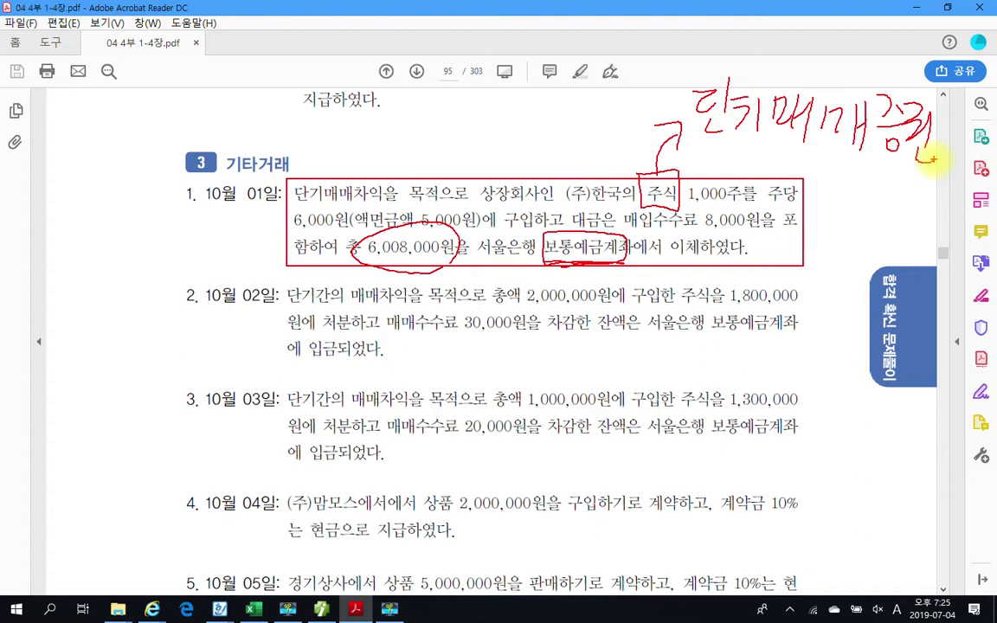
drag(708, 141, 939, 174)
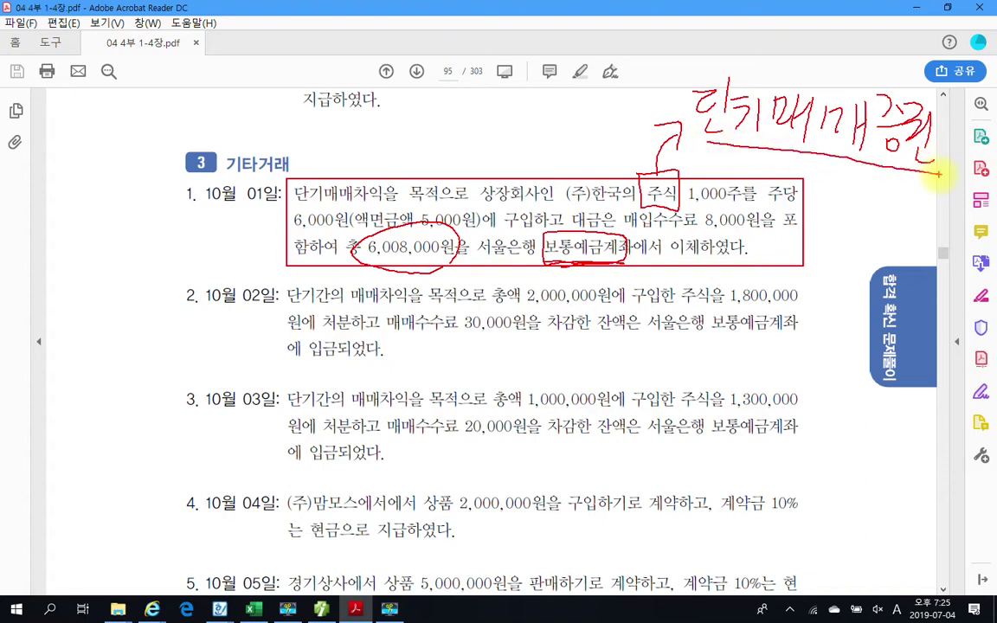
mouse_move(634, 78)
mouse_down()
mouse_move(645, 111)
mouse_move(658, 95)
mouse_up()
drag(662, 51, 668, 87)
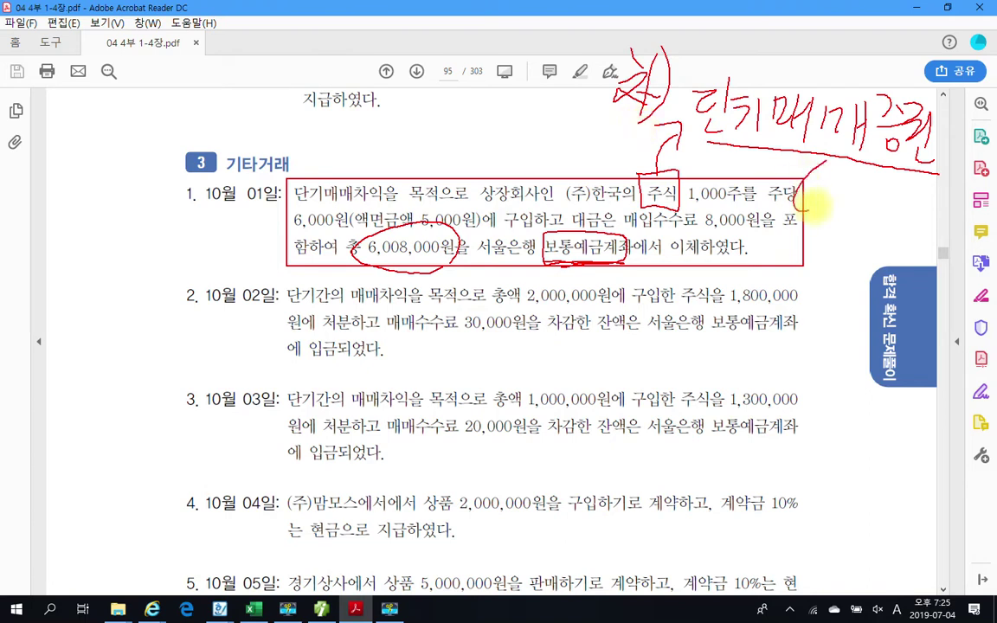
drag(823, 161, 809, 183)
drag(801, 194, 813, 225)
drag(837, 204, 839, 206)
drag(857, 203, 928, 197)
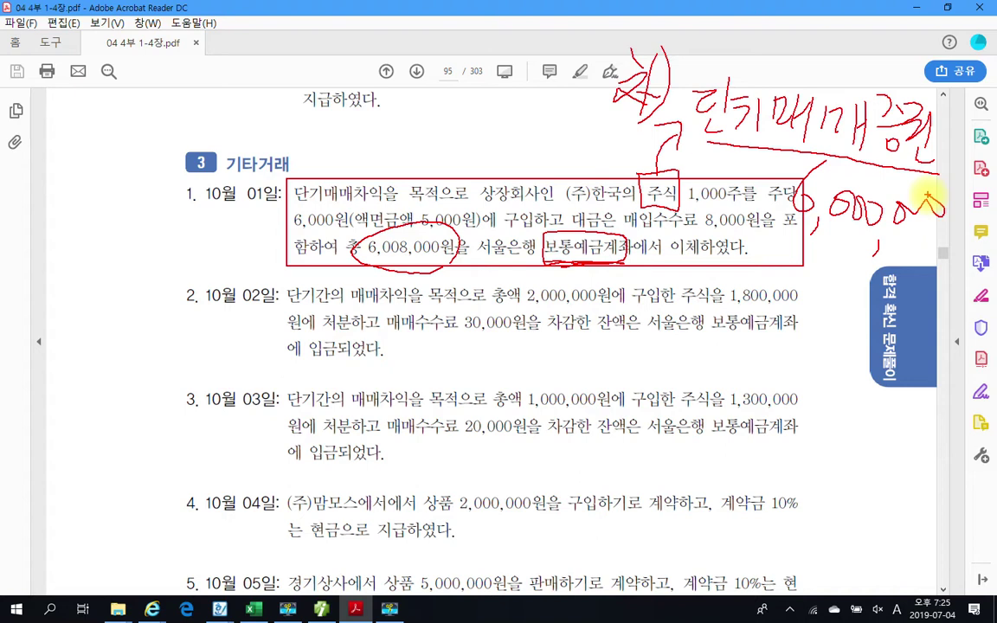
Handwrite 대) 6,008,000 below 보통예금계좌, underline the total amount, and draw an arrow from the account to the note
mouse_move(583, 289)
mouse_down()
mouse_move(554, 292)
mouse_move(641, 300)
mouse_up()
drag(406, 232, 451, 271)
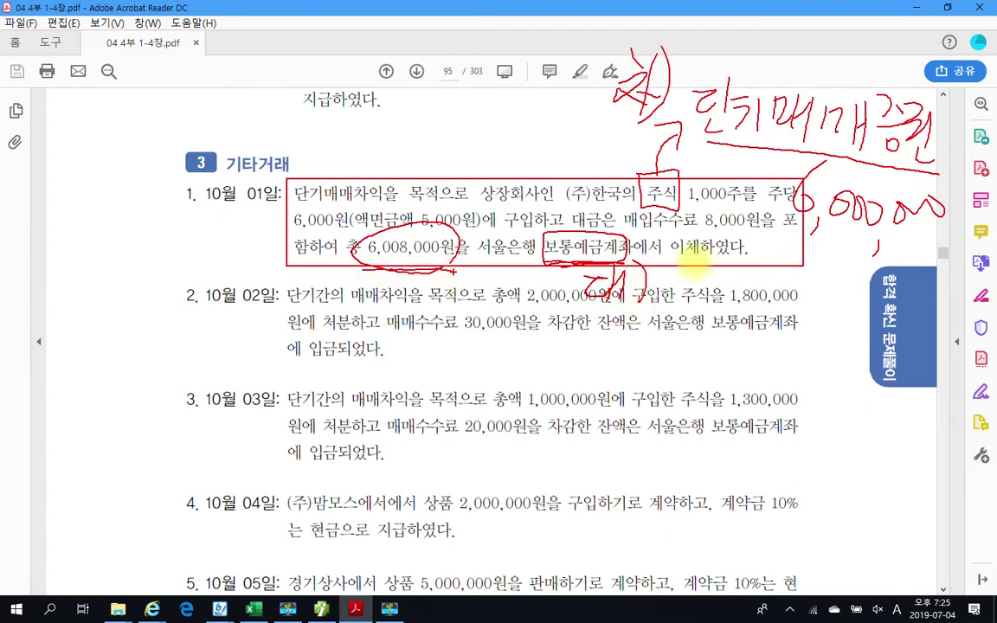
mouse_move(703, 260)
mouse_down()
mouse_move(694, 282)
mouse_move(730, 269)
mouse_move(710, 259)
mouse_move(770, 277)
mouse_move(805, 320)
mouse_move(822, 290)
mouse_move(861, 273)
mouse_up()
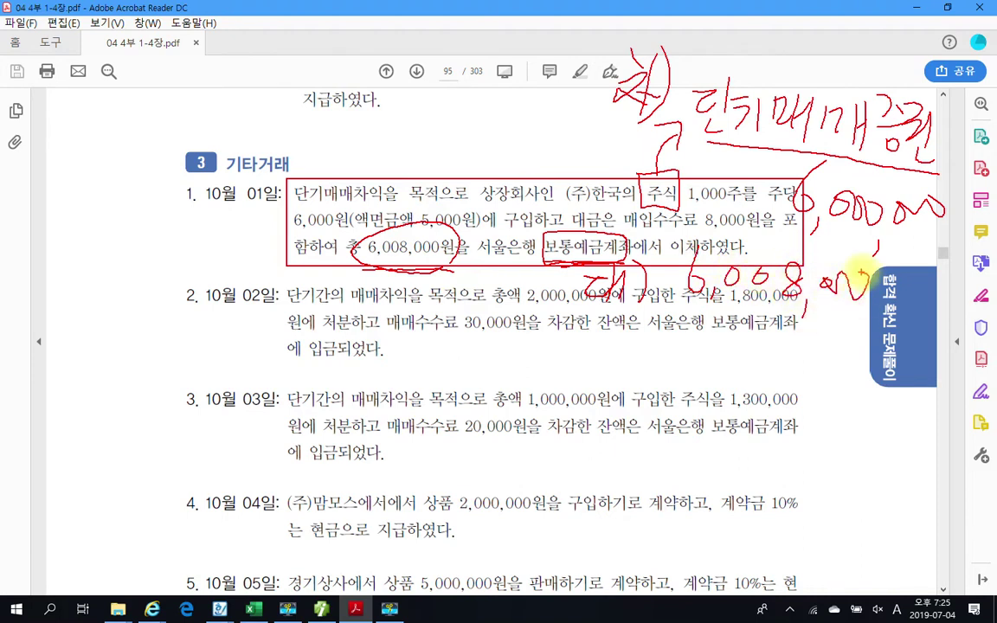
drag(606, 245, 665, 276)
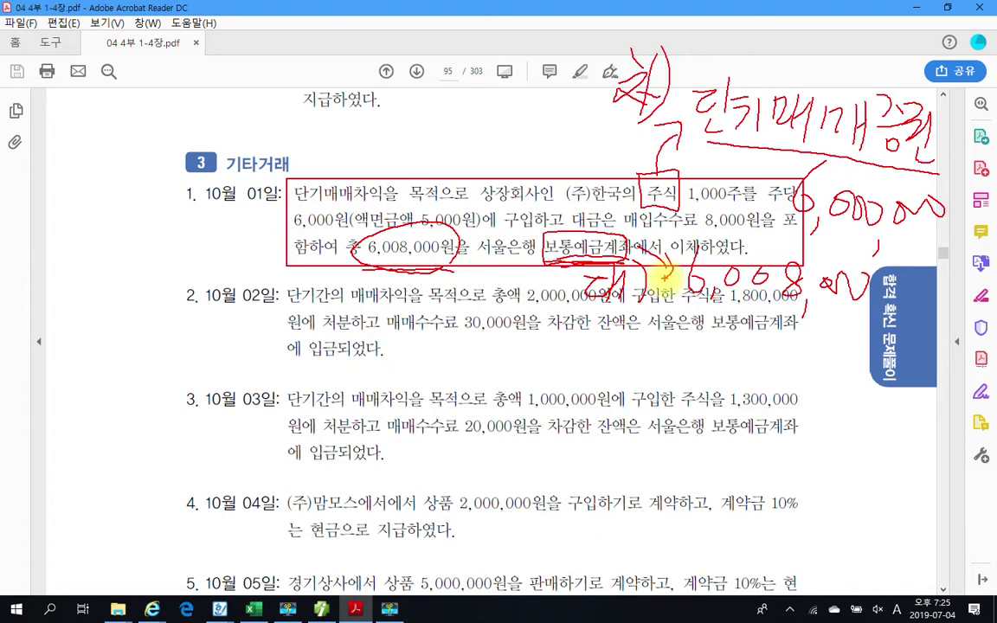
Underline 매입수수료 8,000원 and 단기매매차익 in the transaction, and re-underline the handwritten 단기매매증권
drag(627, 231, 785, 232)
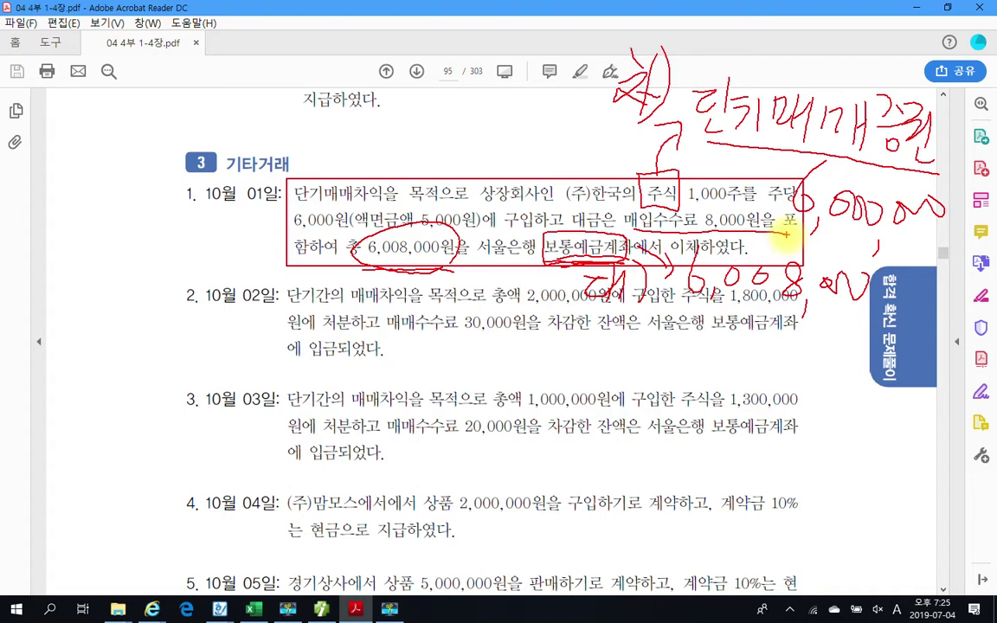
drag(688, 130, 946, 169)
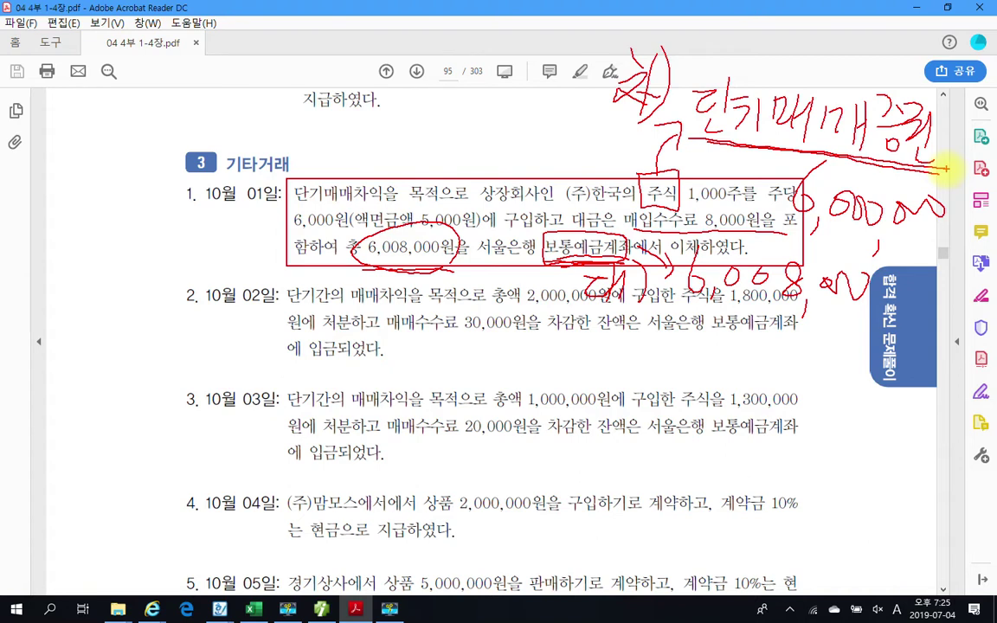
drag(293, 200, 388, 192)
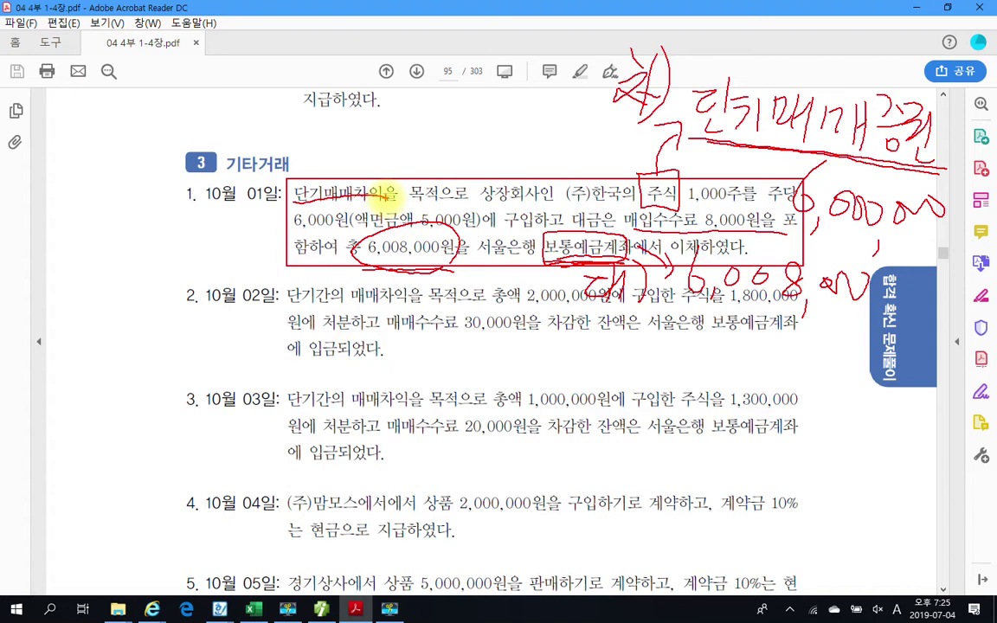
drag(620, 117, 946, 164)
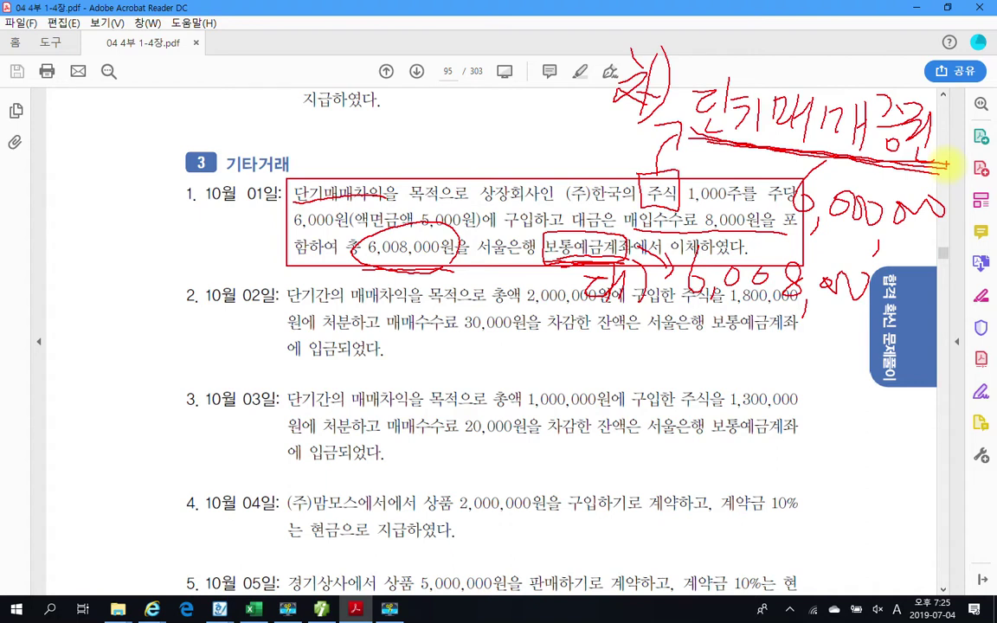
Circle 매입수수료 8,000원, label it 차) 수수료비용 by hand, and clear all the pen marks from the page
mouse_move(625, 224)
mouse_down()
mouse_move(684, 238)
mouse_move(783, 221)
mouse_move(692, 203)
mouse_move(655, 232)
mouse_up()
drag(573, 195, 477, 141)
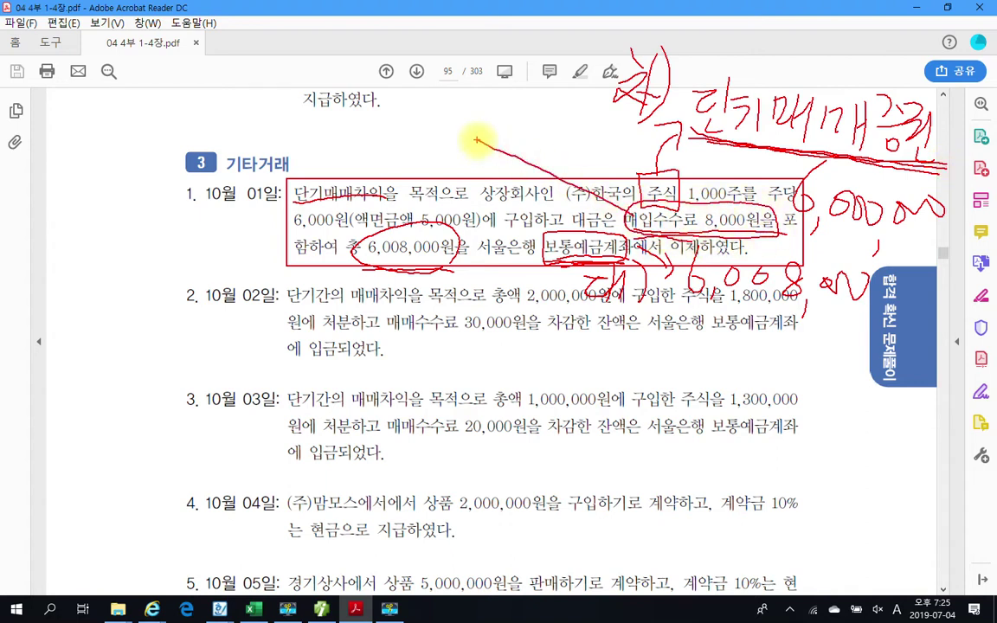
mouse_move(400, 106)
mouse_down()
mouse_move(386, 130)
mouse_move(454, 137)
mouse_move(407, 143)
mouse_move(432, 108)
mouse_move(433, 139)
mouse_move(503, 130)
mouse_move(489, 130)
mouse_move(519, 90)
mouse_move(532, 130)
mouse_move(571, 156)
mouse_move(318, 121)
mouse_move(320, 160)
mouse_move(341, 130)
mouse_move(344, 199)
mouse_up()
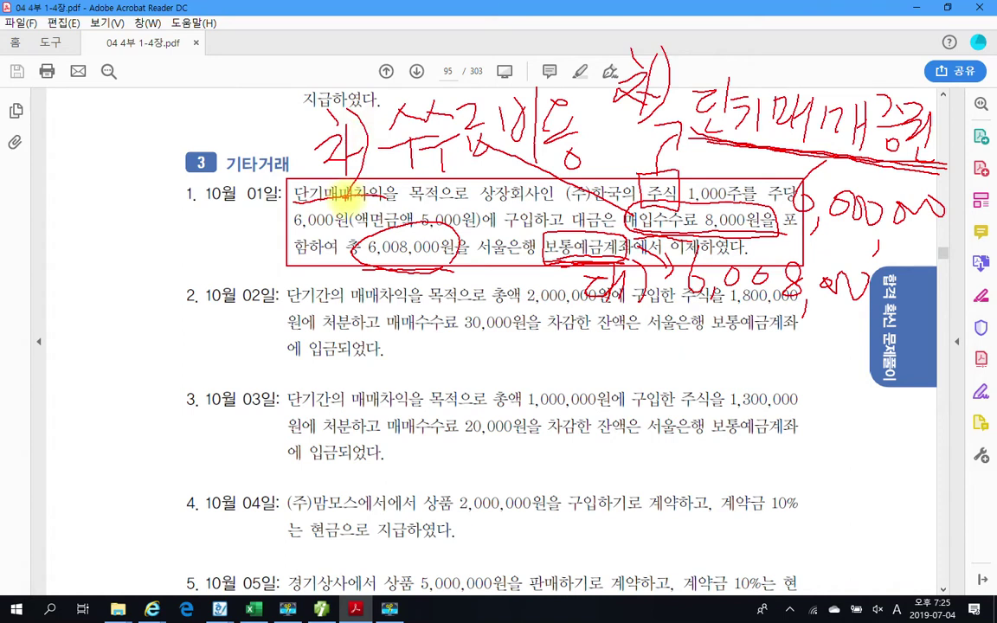
key(Escape)
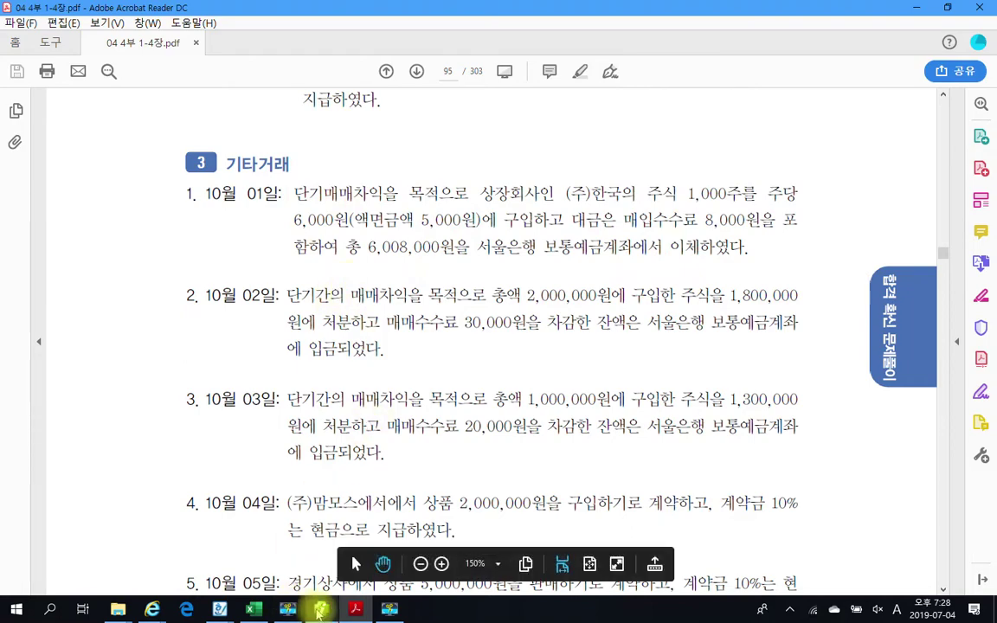
Switch to Smart A and open 일반전표입력 for month 10 of 2019, ready for a new voucher line
click(300, 543)
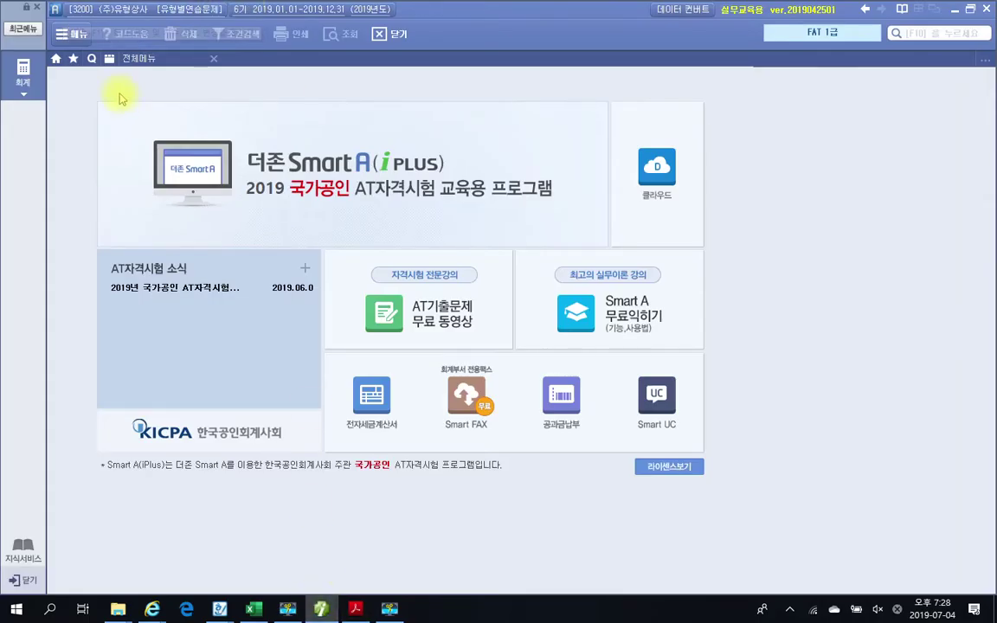
click(104, 58)
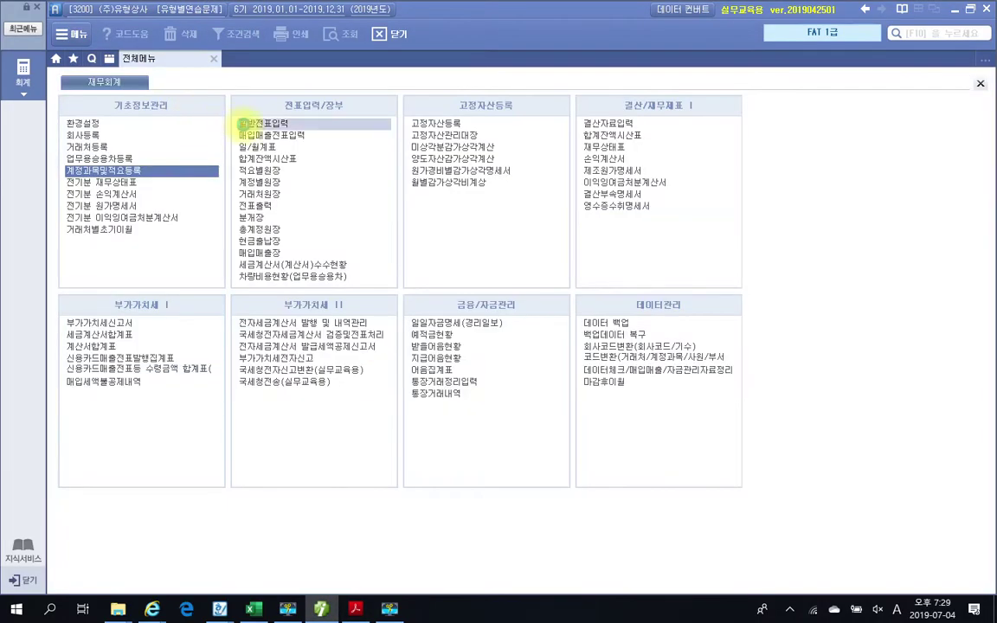
click(249, 123)
text(0)
key(Return)
key(Return)
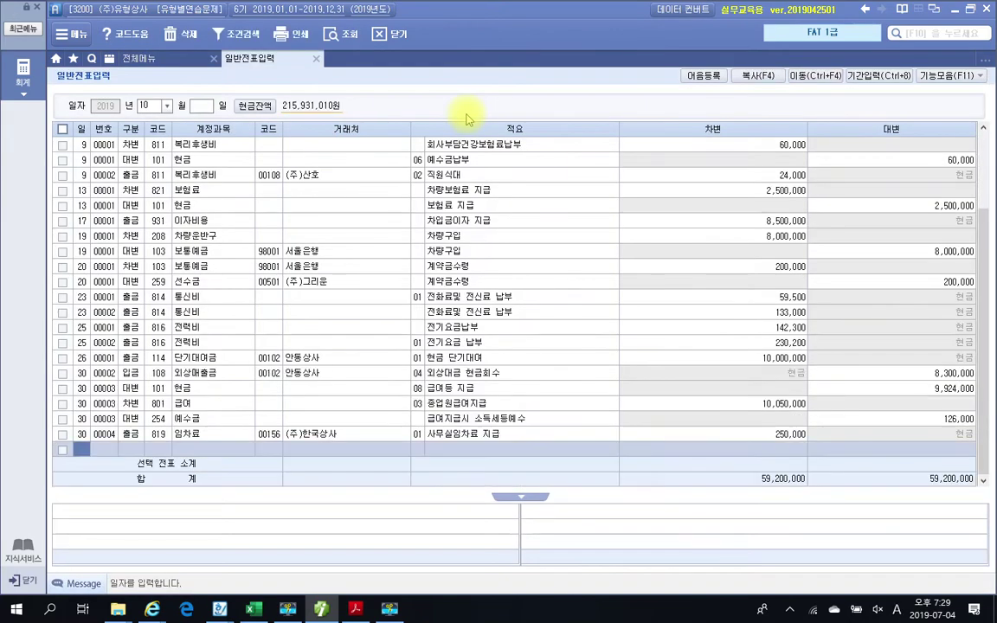
Enter a debit line (차변) on day 1 for account 107 단기매매증권 with an amount of 6,000,000
text(1)
key(Return)
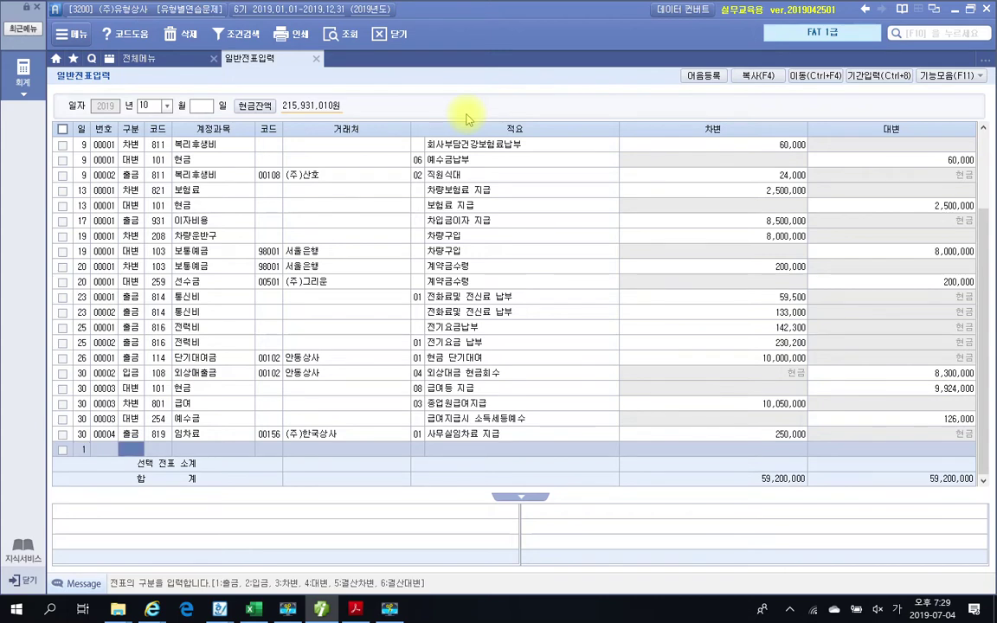
text(3)
text(단기)
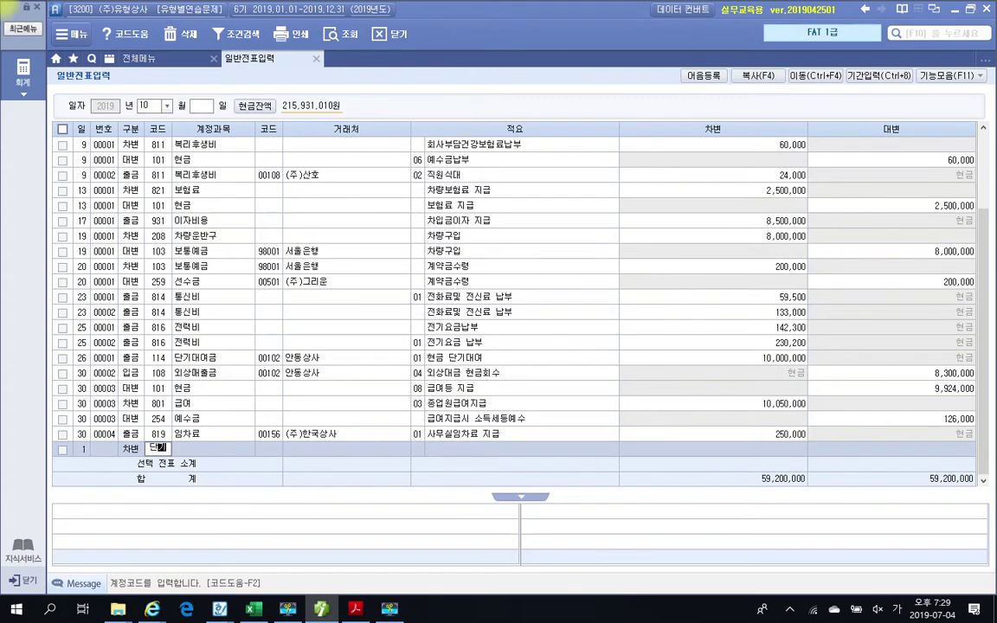
key(Return)
key(Down)
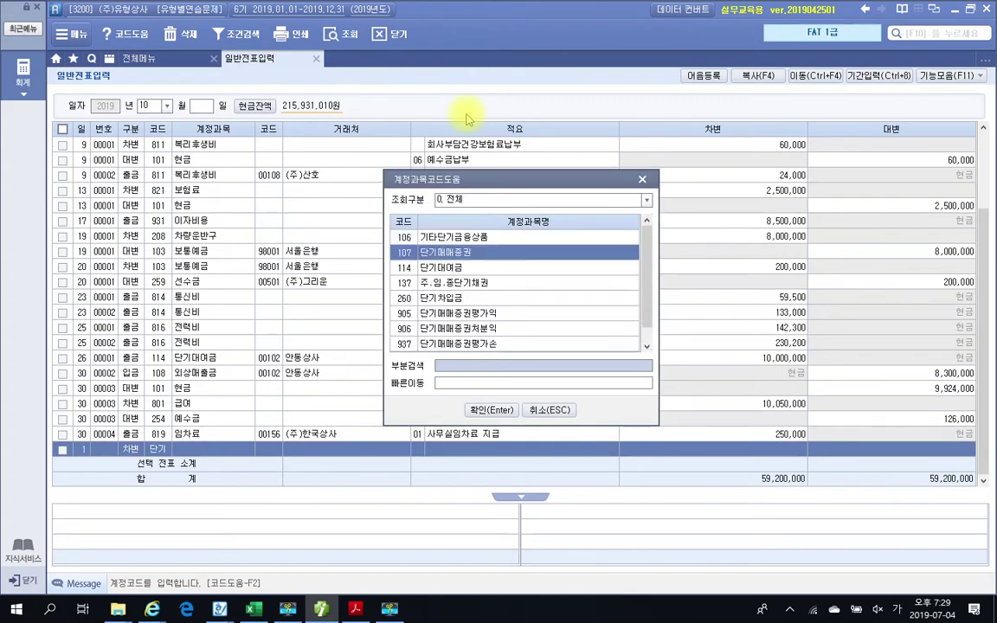
key(Return)
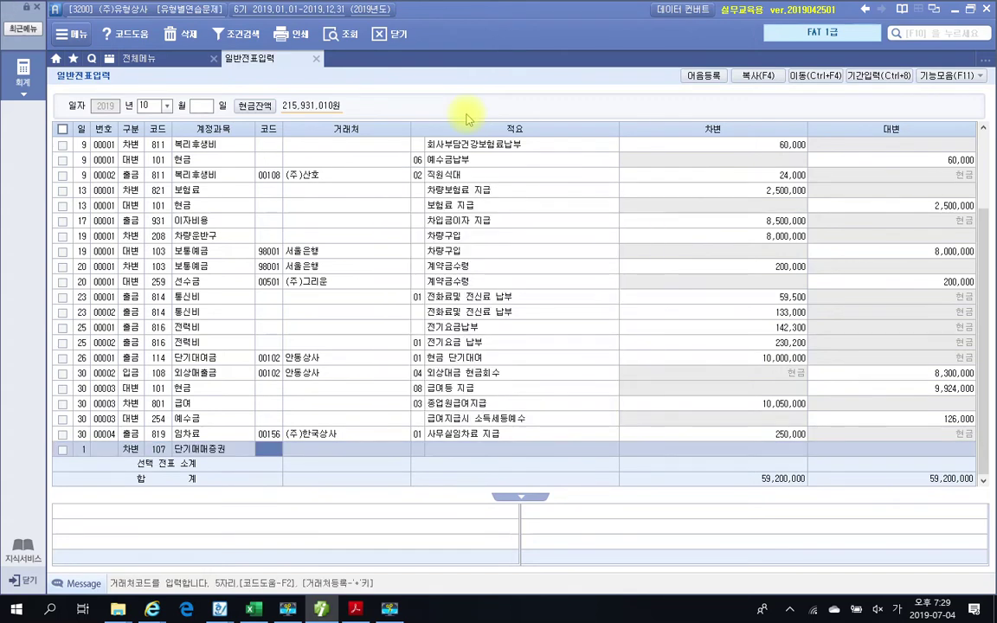
key(Return)
key(Return)
key(Return)
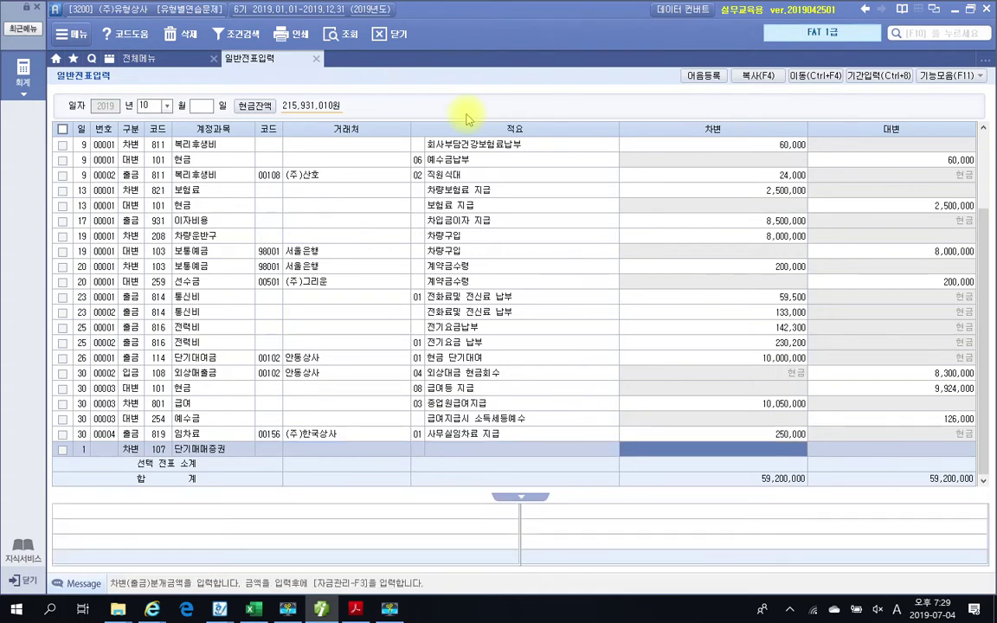
text(6000000)
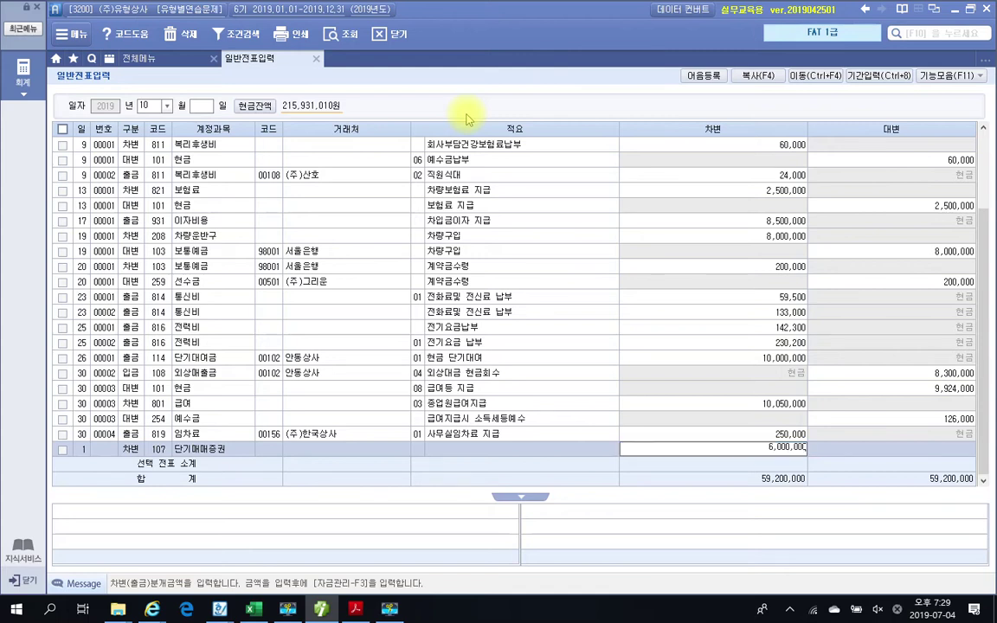
key(Return)
Begin a second voucher line on day 1 and set its 구분 to 차변
key(Return)
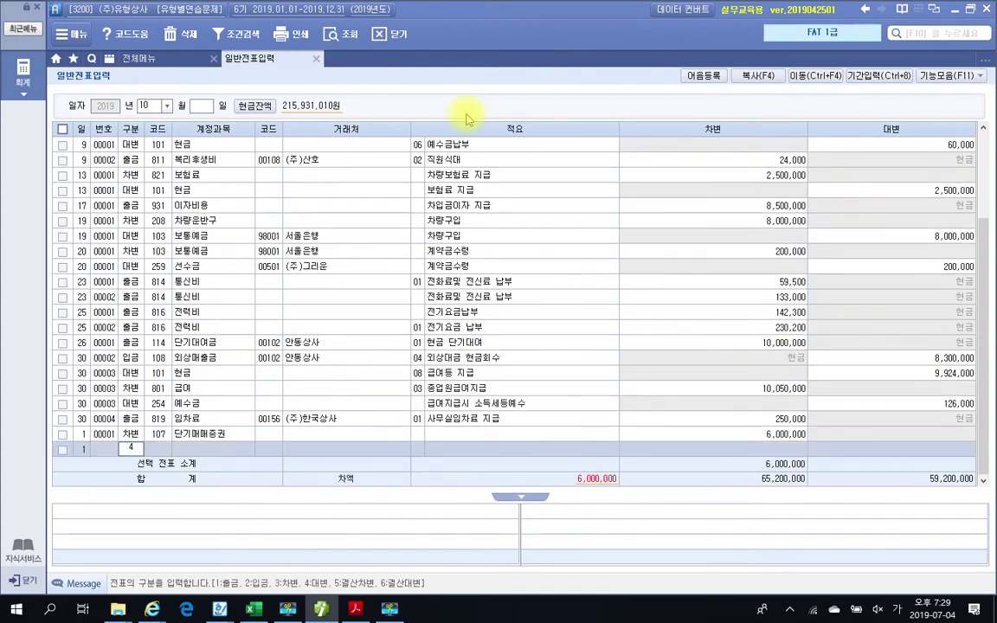
key(4)
key(Return)
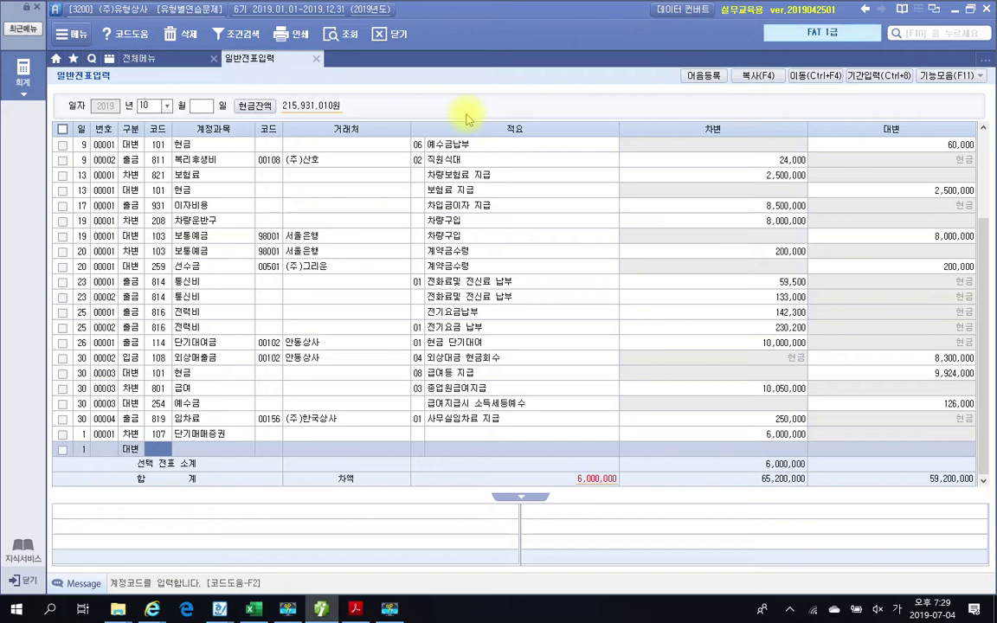
key(Left)
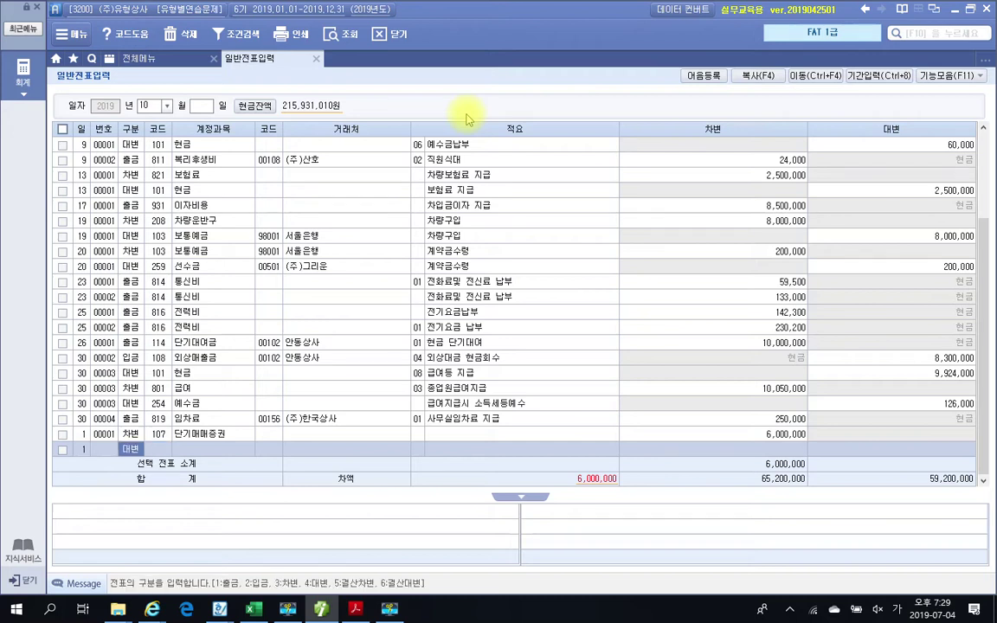
key(3)
key(Return)
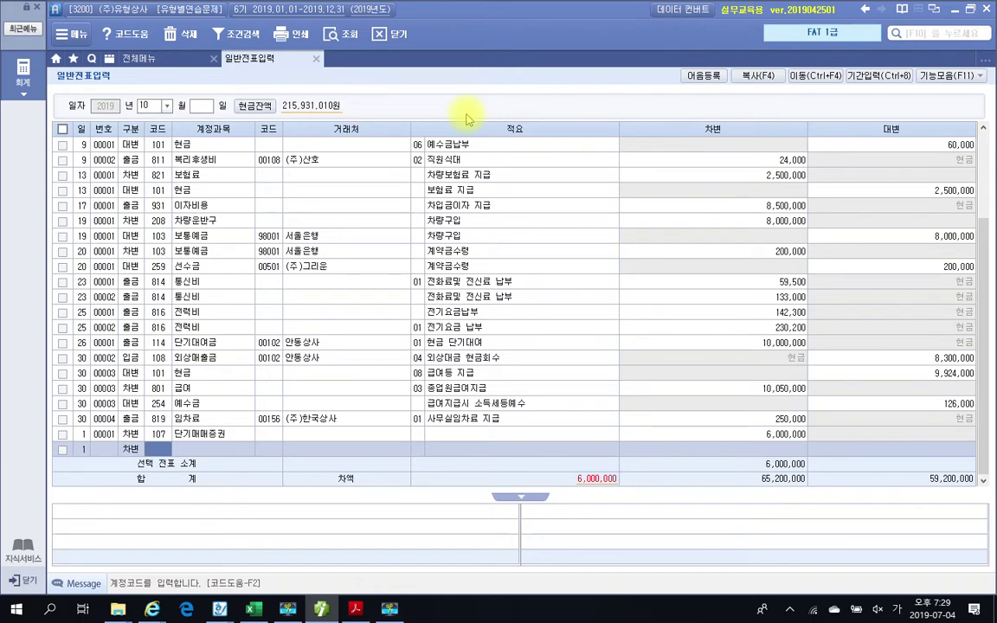
Look up accounts matching 수수 and assign 945 수수료비용 to the second debit line
text(수수)
key(Return)
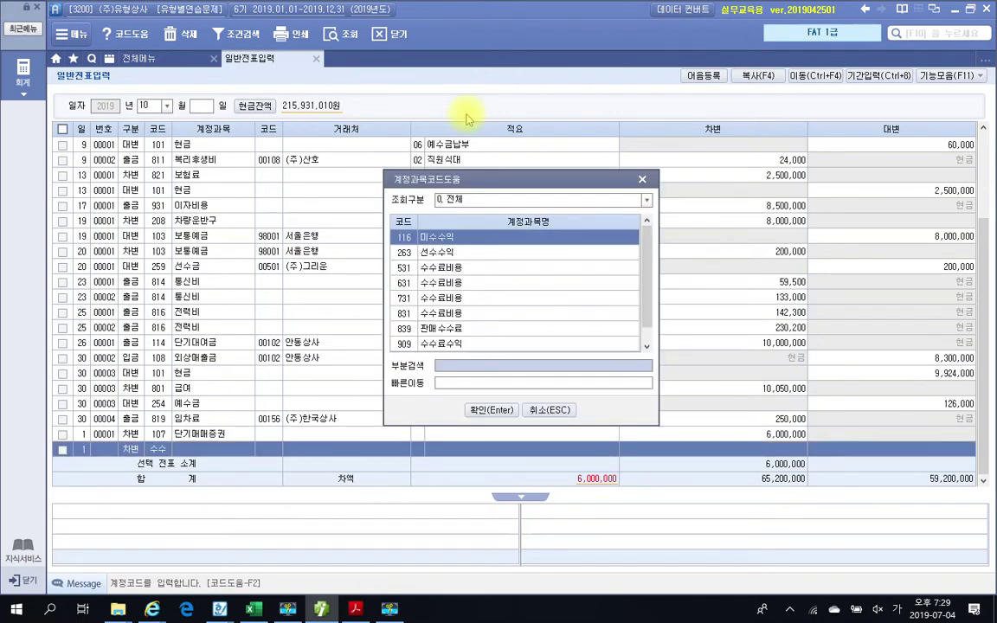
key(Down)
key(Down)
key(Down)
key(Down)
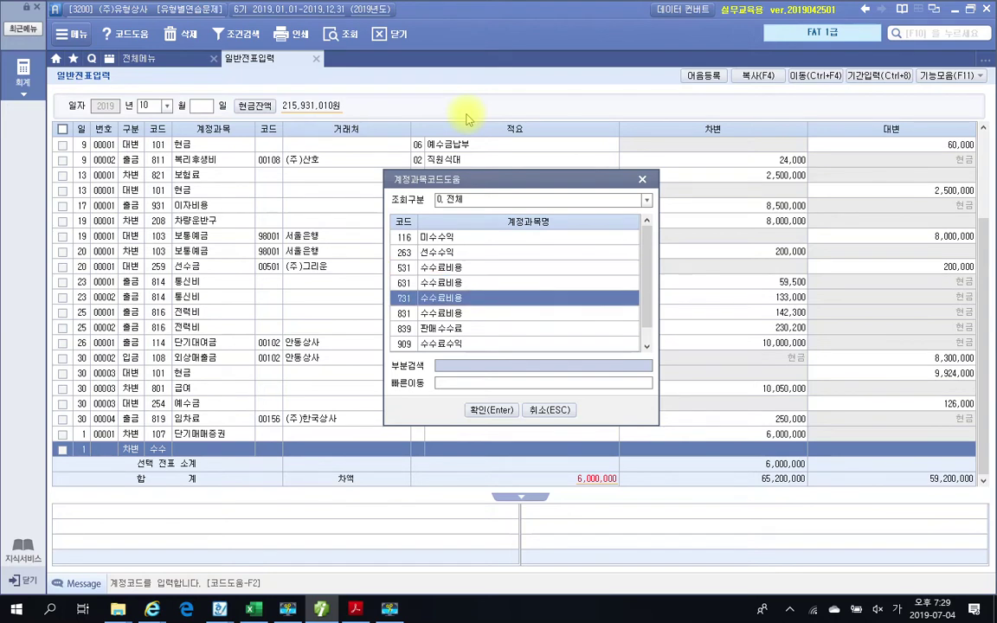
key(Down)
key(Down)
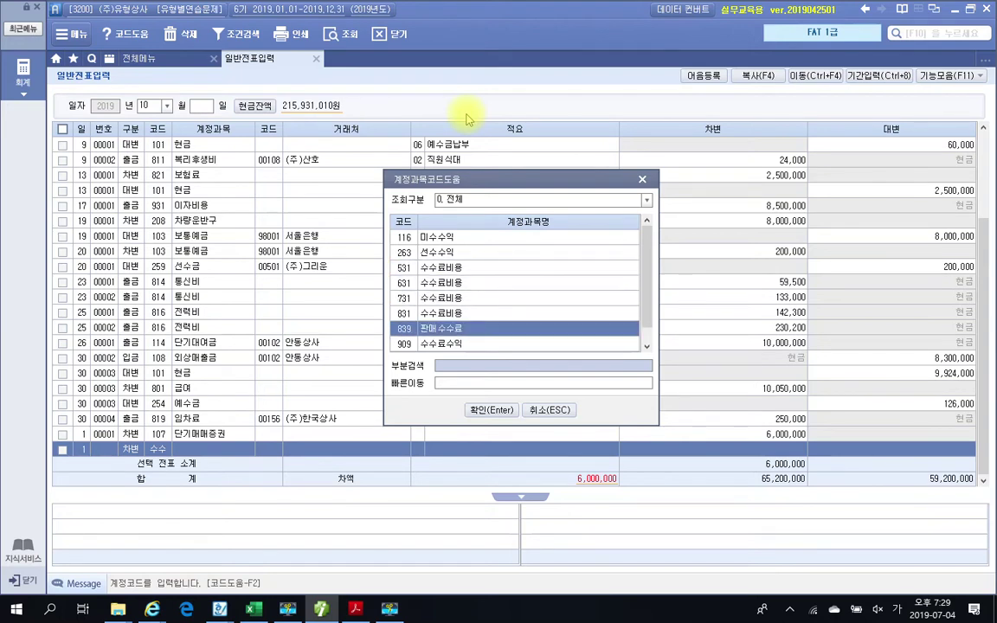
key(Up)
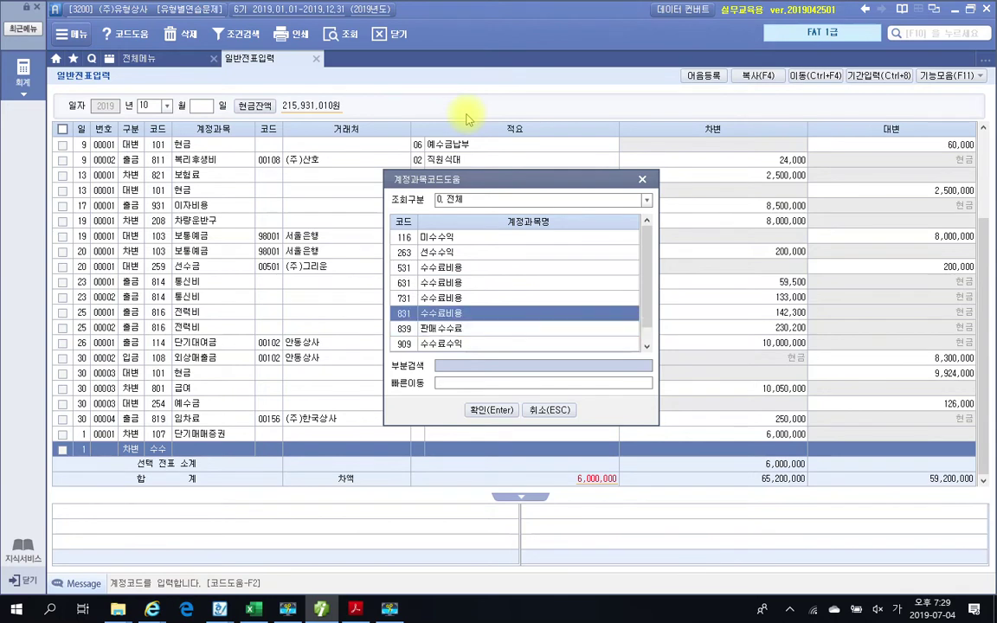
key(Down)
key(Down)
key(Down)
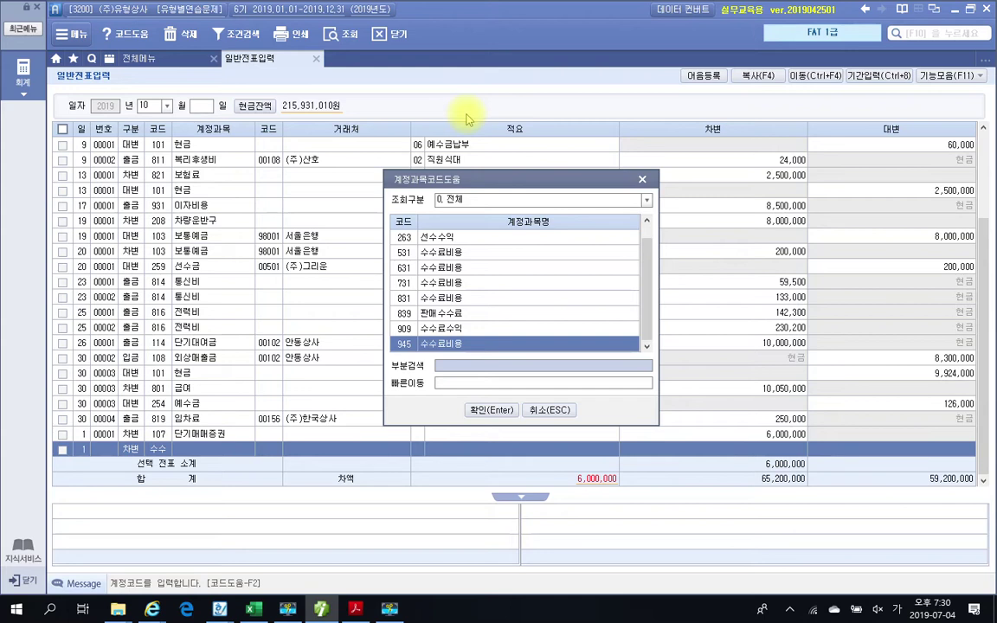
key(Return)
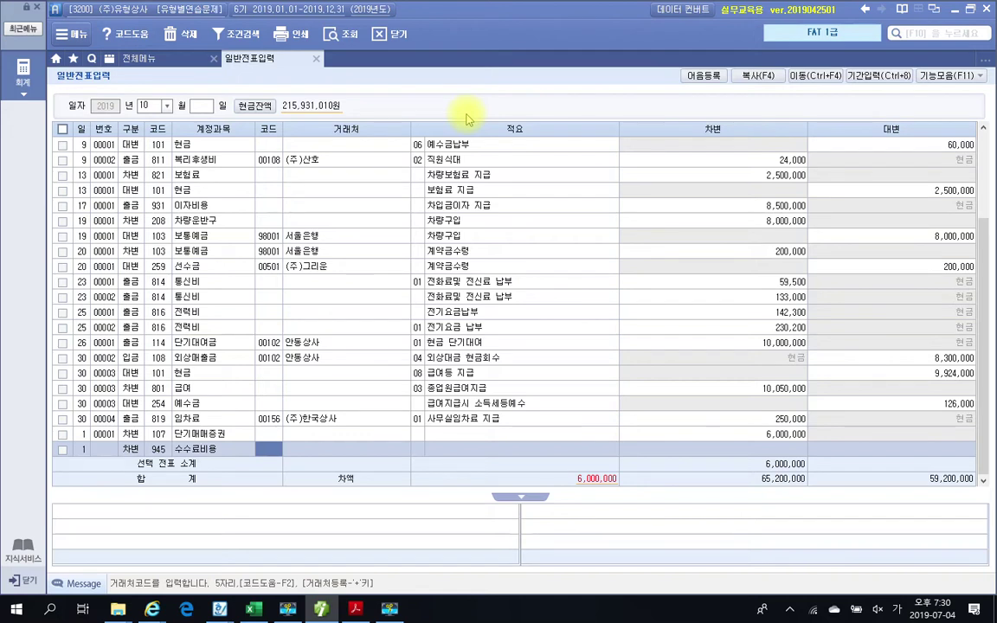
Enter 8,000 as the debit amount of the 수수료비용 line, leaving its 거래처 and 적요 blank
key(Return)
key(Return)
key(Return)
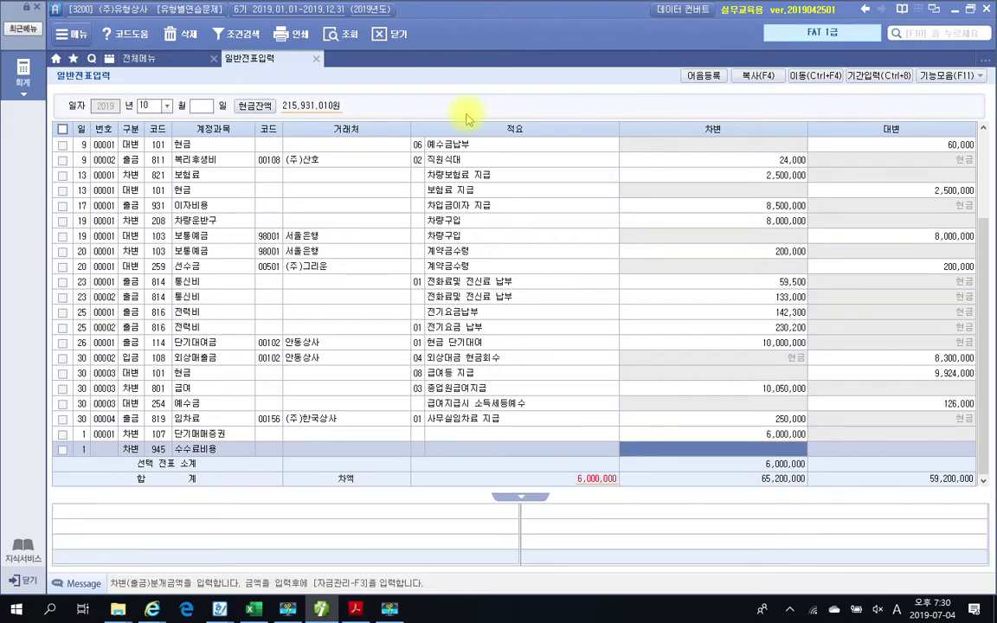
text(8000)
key(Return)
Enter a credit line (대변) on day 1 for account 103 보통예금, 거래처 서울은행, with an amount of 6,008,000
text(1)
key(Return)
text(4)
key(Return)
text(103)
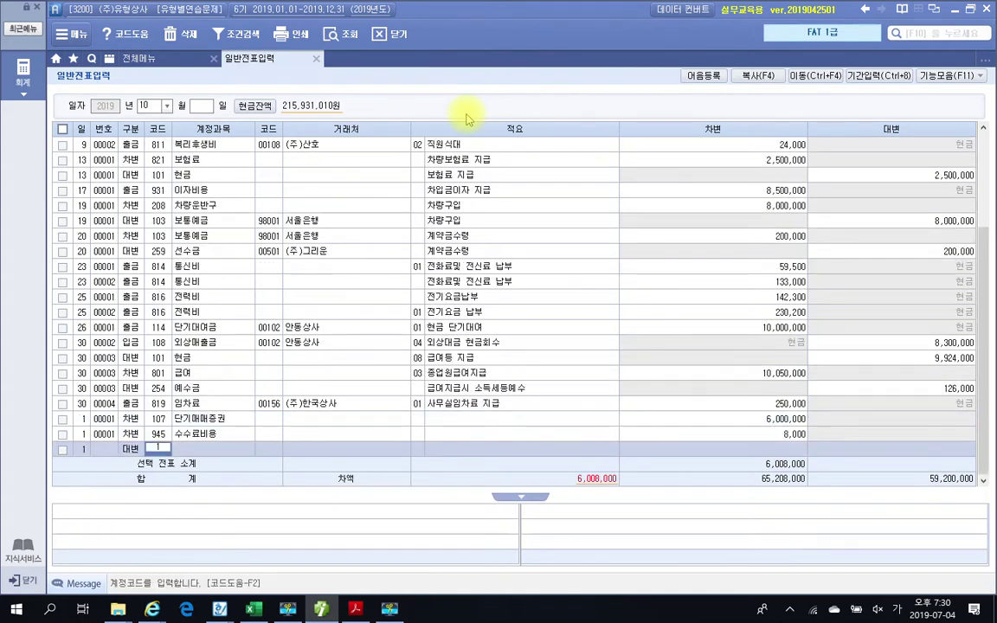
key(Return)
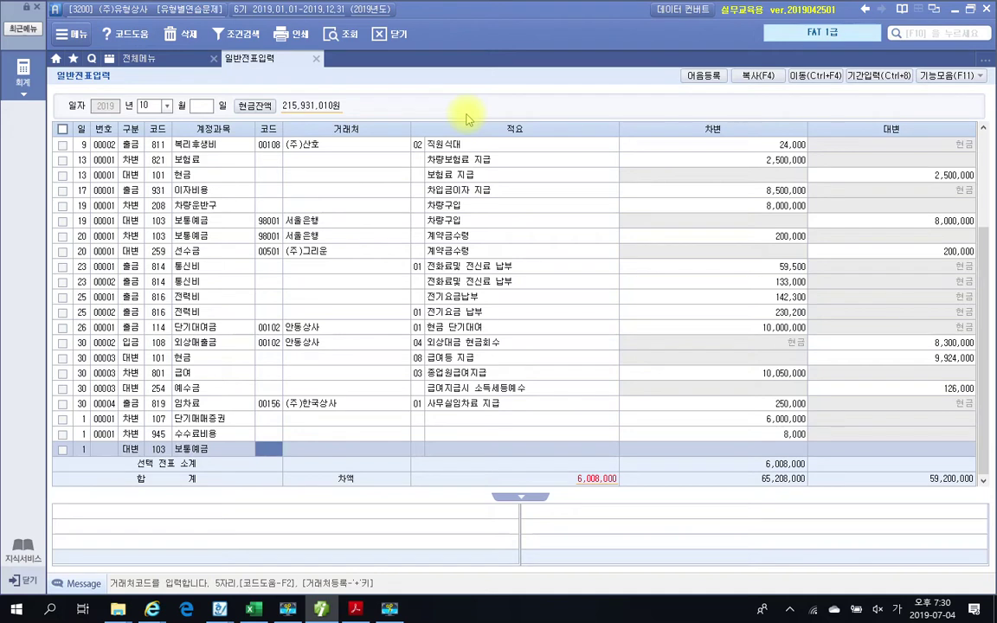
text(세)
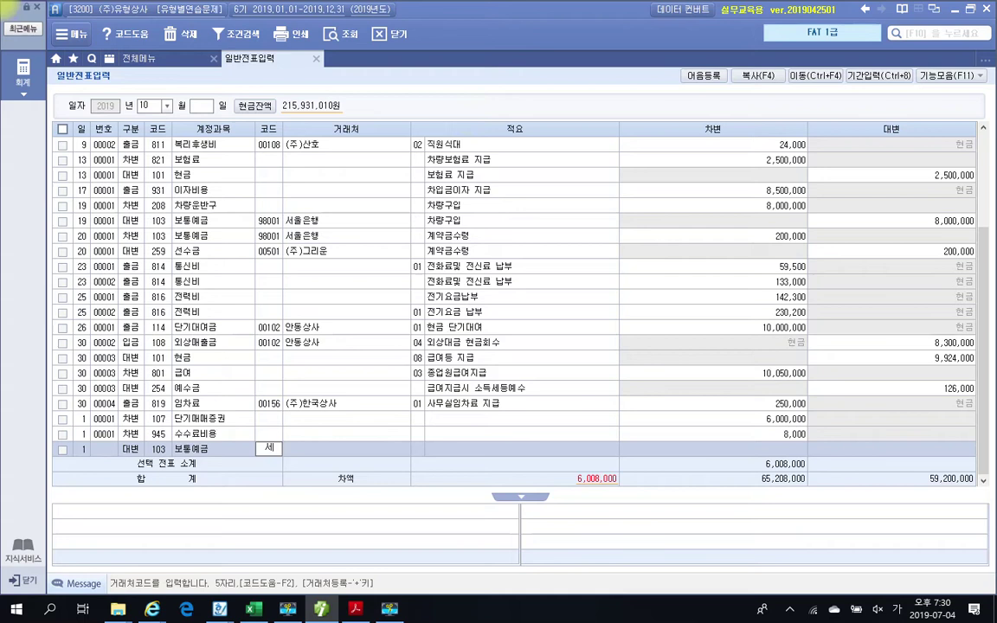
text(울)
key(Return)
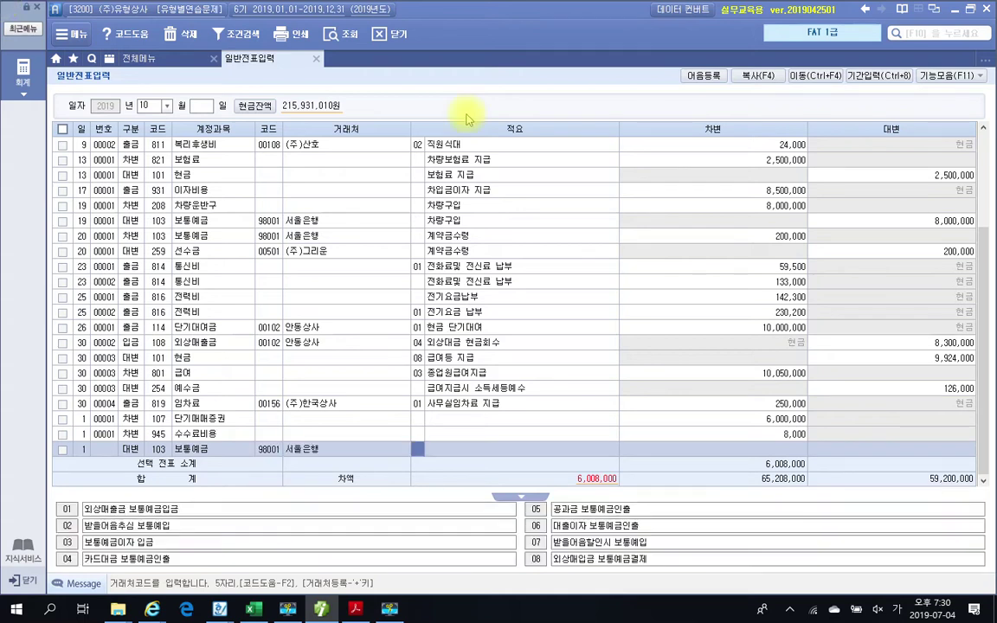
key(Return)
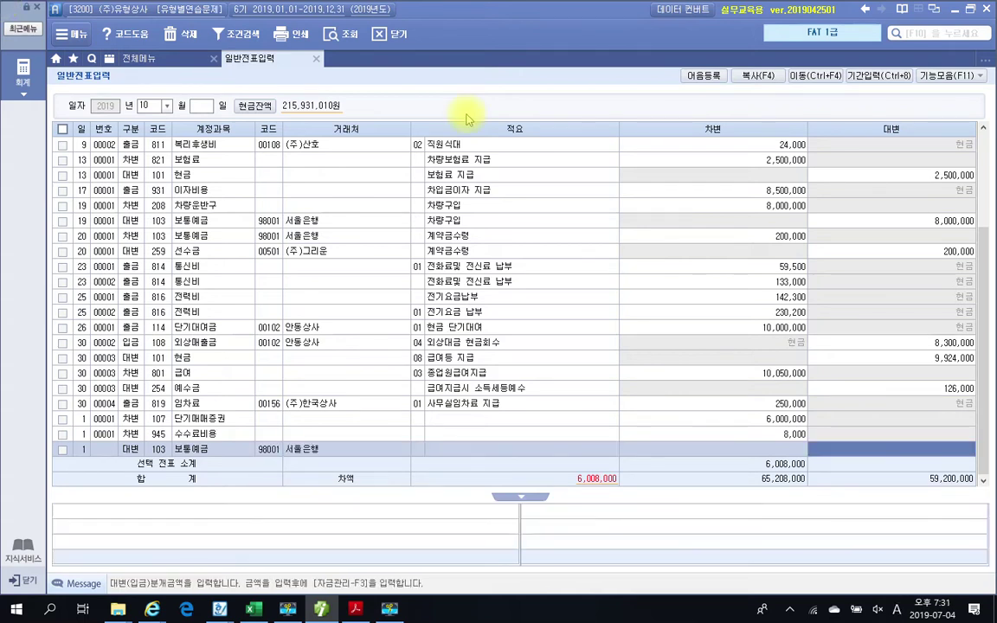
text(6,008,000)
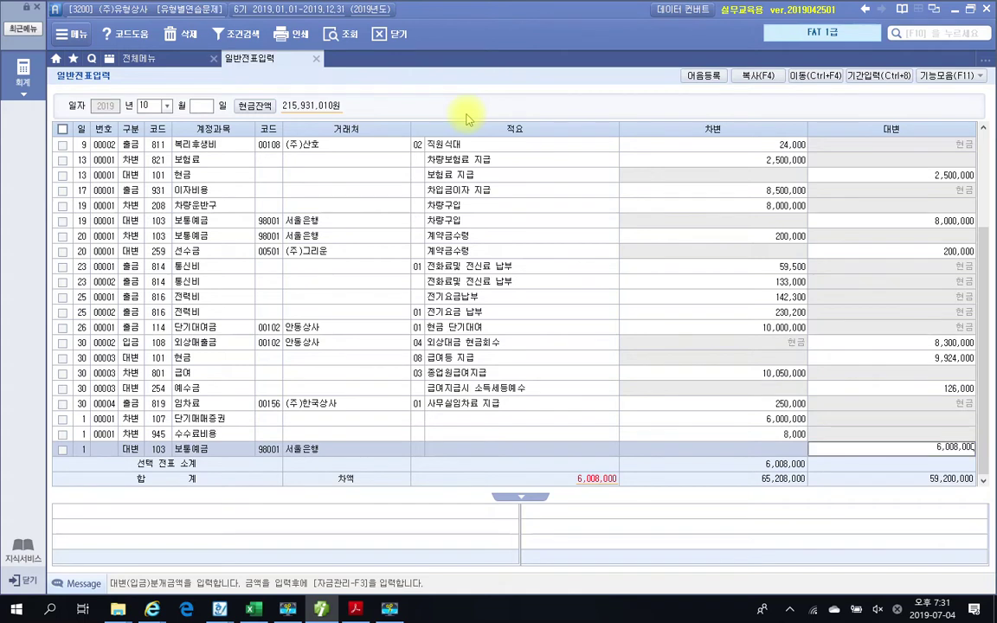
key(Return)
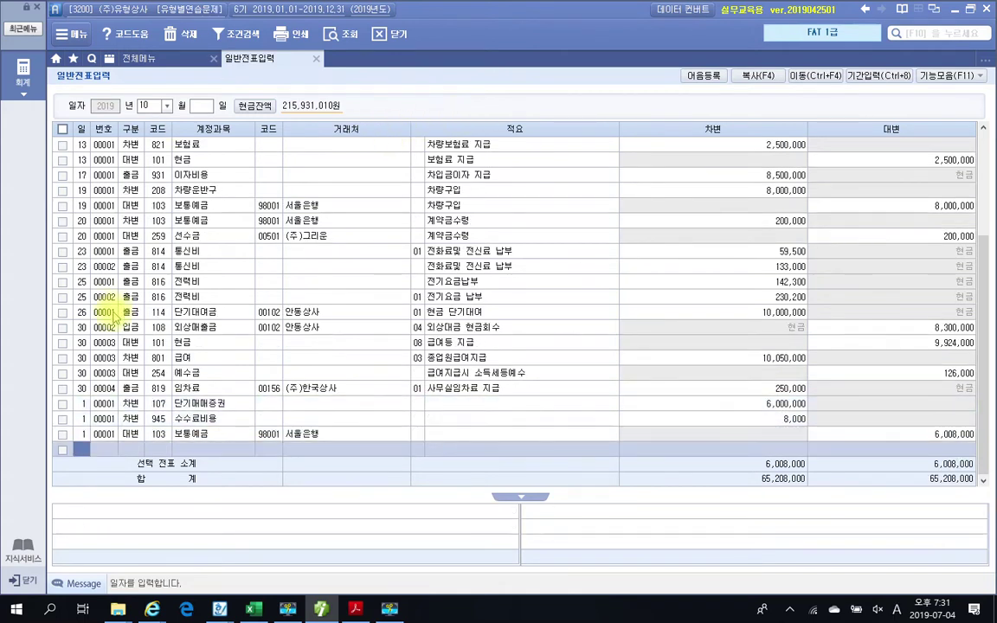
Select the day 1 voucher, draw a red box around its three lines, and circle account code 945
click(160, 403)
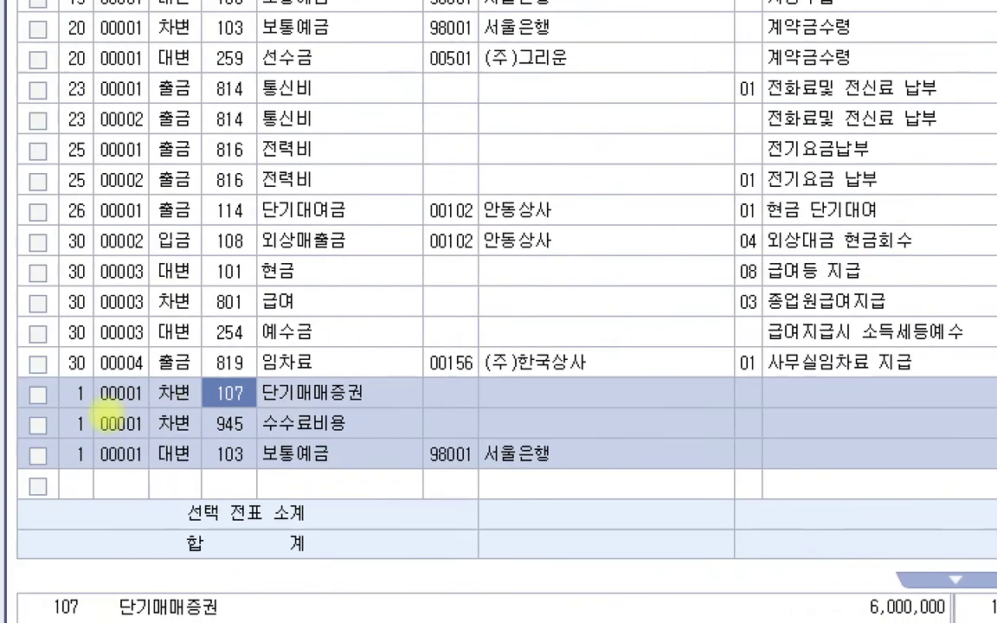
mouse_move(21, 380)
mouse_down()
mouse_move(73, 426)
mouse_move(426, 477)
mouse_up()
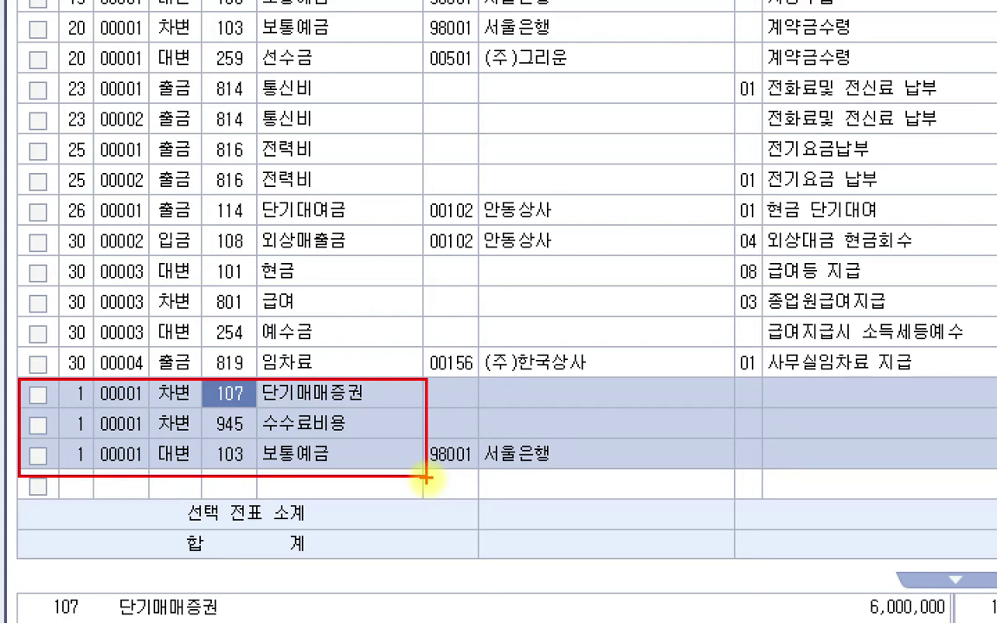
drag(241, 417, 250, 430)
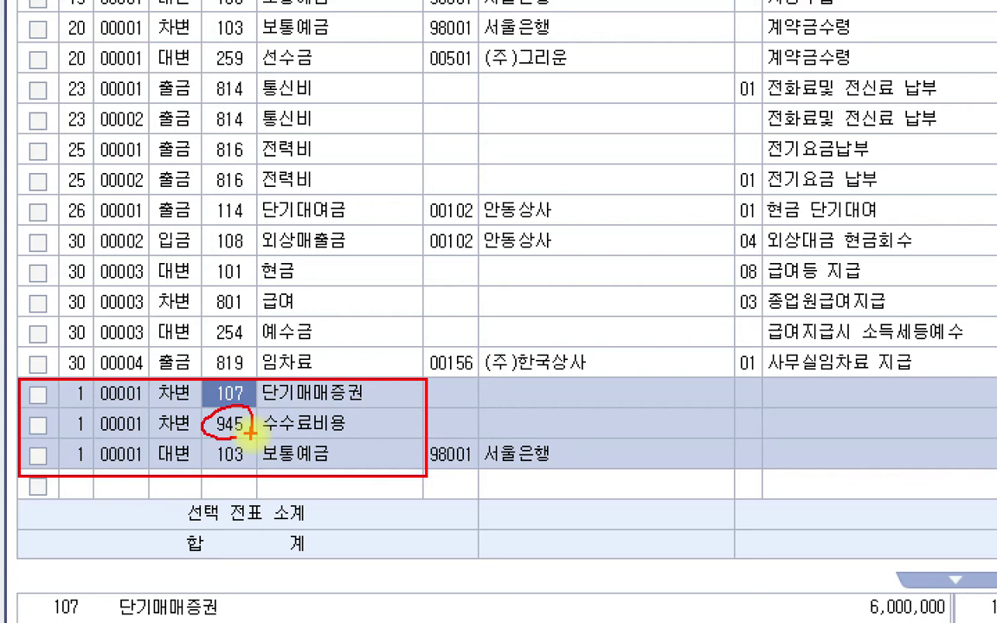
drag(230, 456, 234, 469)
mouse_move(492, 471)
mouse_down()
mouse_move(445, 424)
mouse_move(480, 491)
mouse_move(502, 474)
mouse_up()
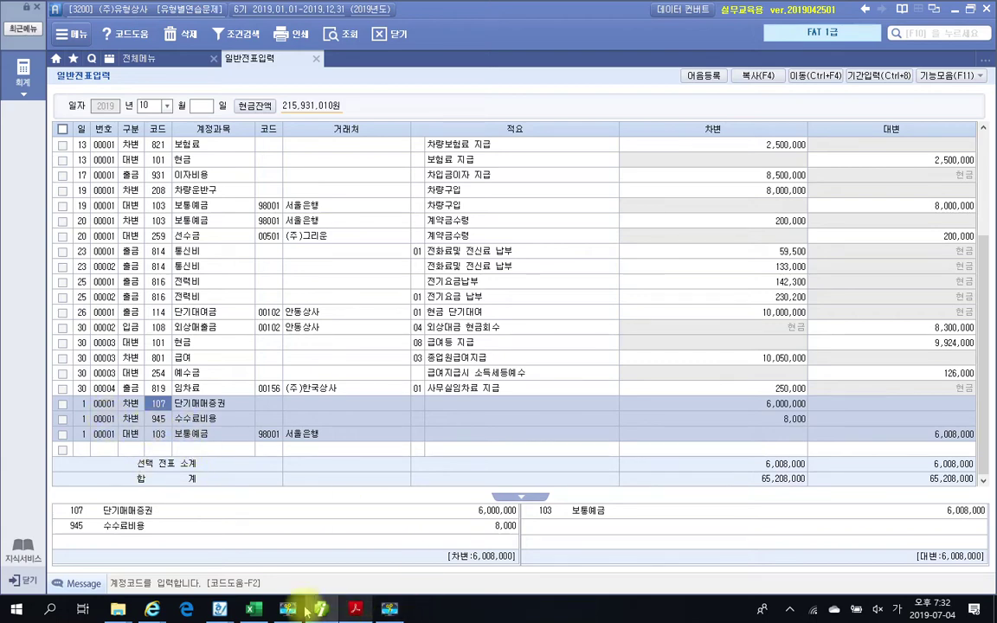
Switch to the practice PDF in Adobe Acrobat Reader and draw a red box around the 10월 02일 transaction
click(355, 609)
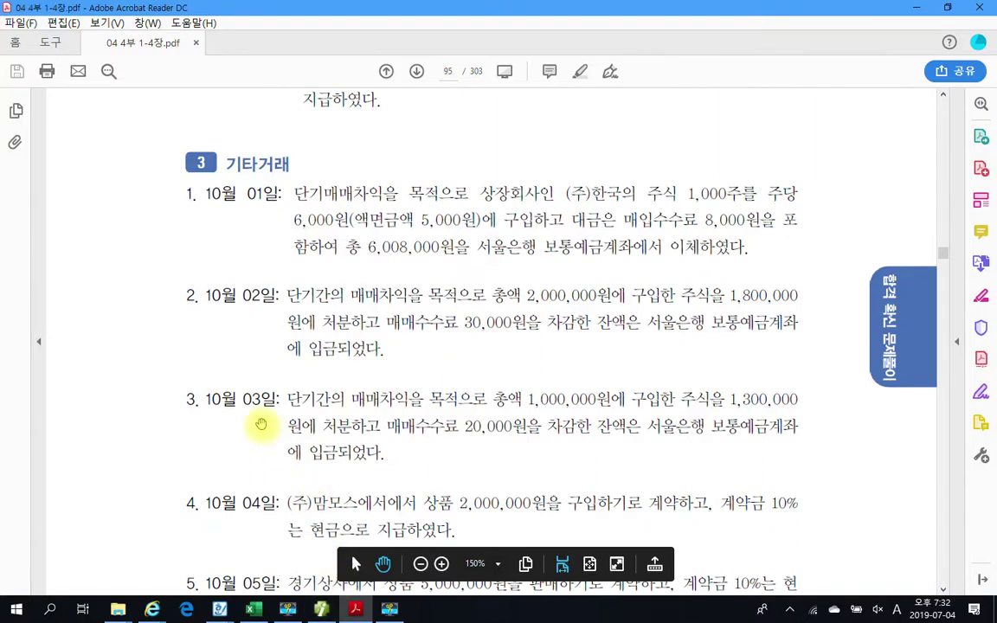
scroll(260, 424, down, 2)
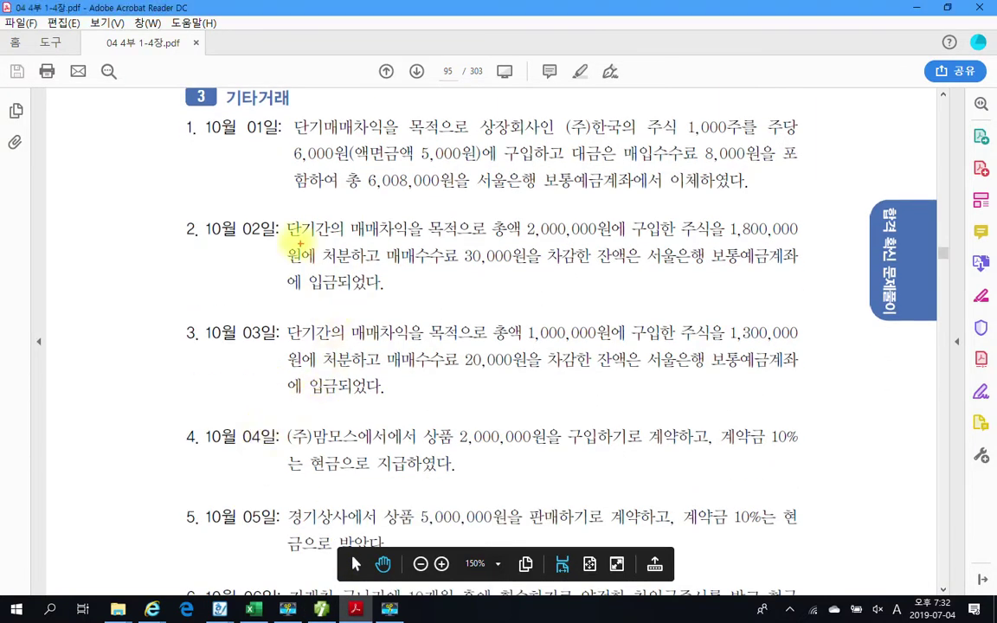
drag(284, 216, 821, 307)
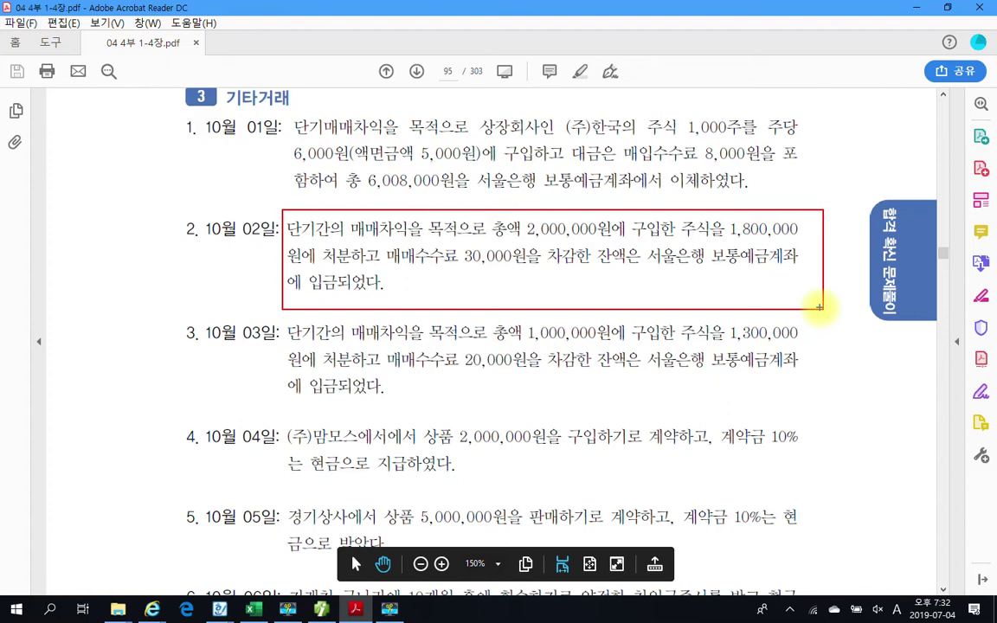
Circle 보통예금 in the 10월 02일 transaction with an arrow below, underline 30,000원을 차감한 잔액, and tick 1,800,000
mouse_move(711, 259)
mouse_down()
mouse_move(723, 270)
mouse_move(755, 247)
mouse_move(776, 276)
mouse_move(731, 279)
mouse_move(712, 298)
mouse_move(723, 316)
mouse_move(740, 302)
mouse_up()
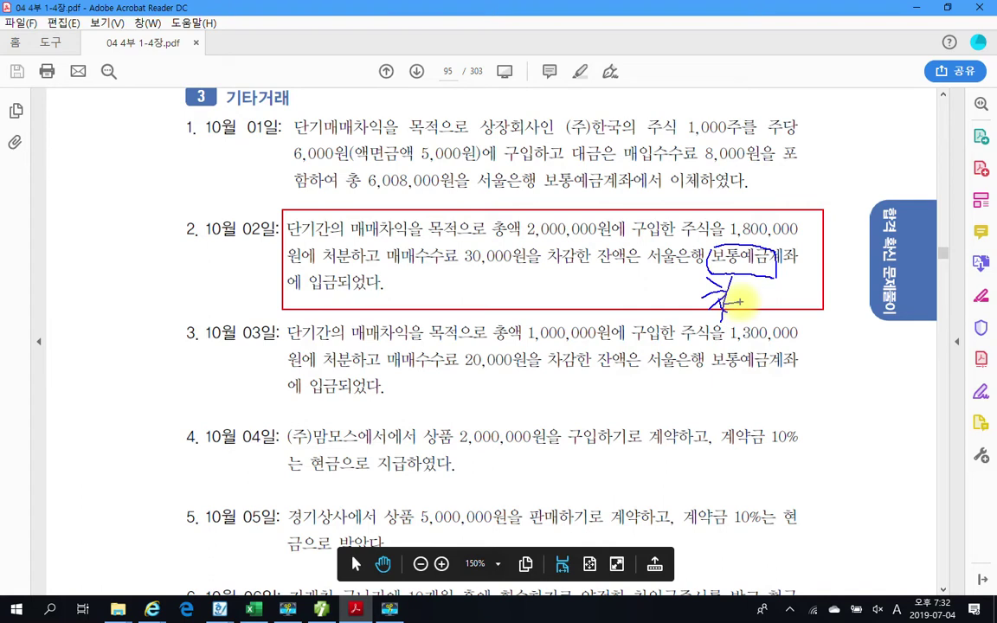
drag(472, 274, 612, 279)
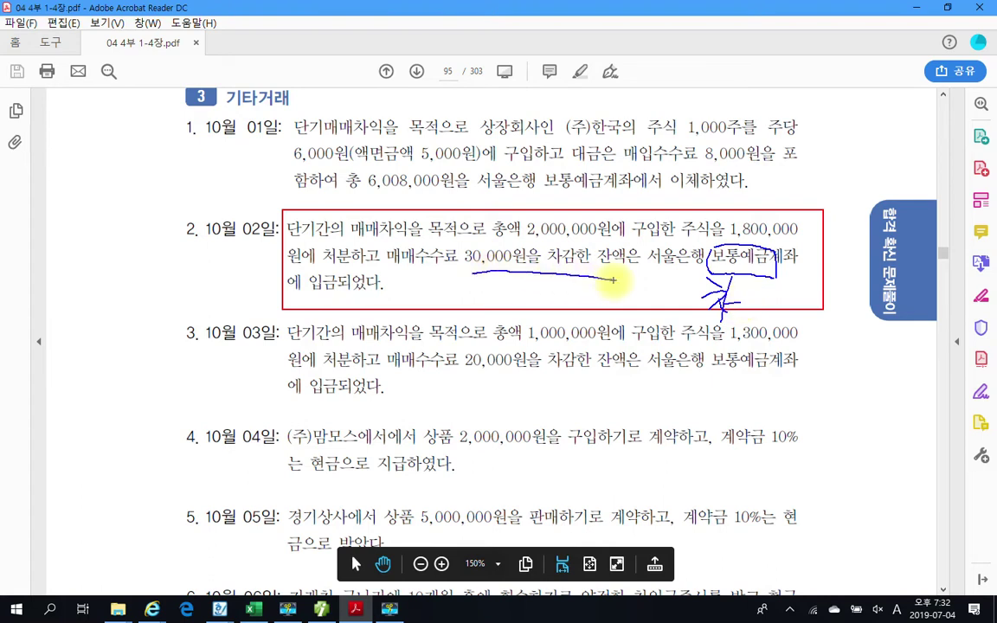
drag(785, 209, 804, 219)
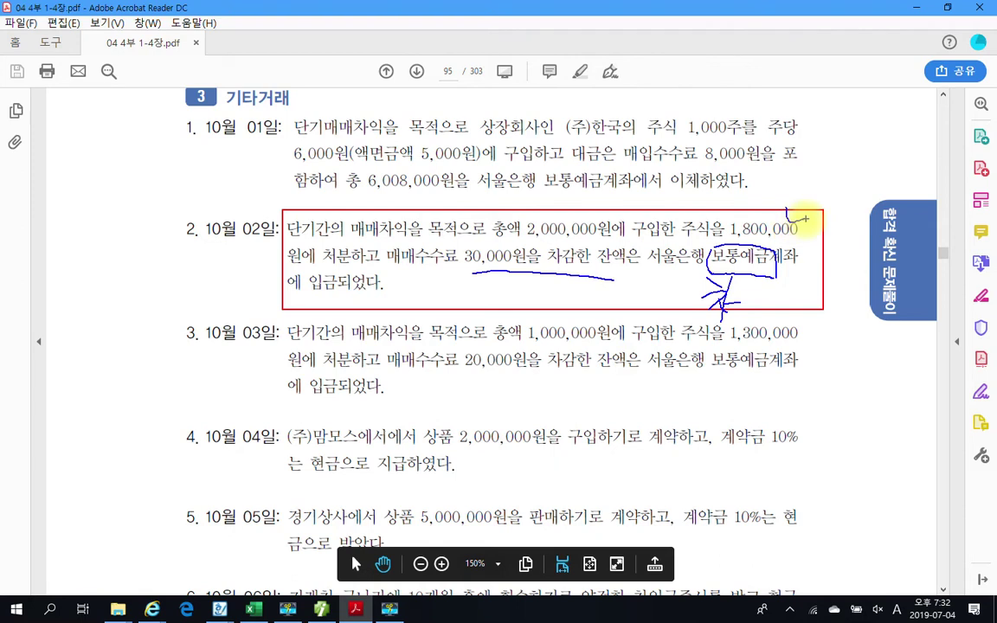
drag(464, 270, 490, 274)
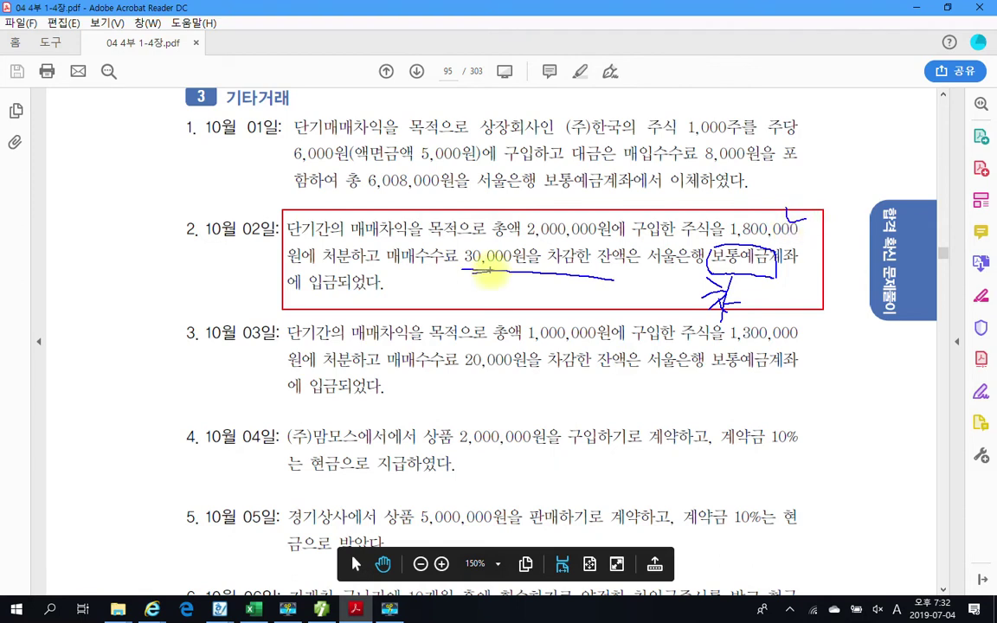
Mark 보통예금 in the 10월 02일 transaction as 차 and write 1,770,000 beside it with an arrow
drag(729, 270, 732, 316)
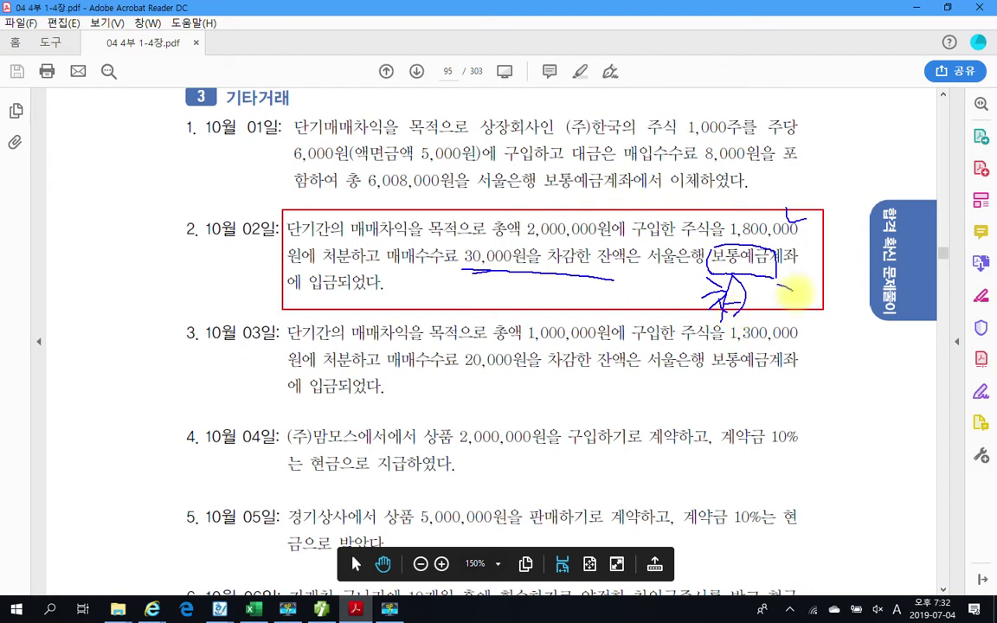
mouse_move(777, 286)
mouse_down()
mouse_move(887, 360)
mouse_move(934, 358)
mouse_up()
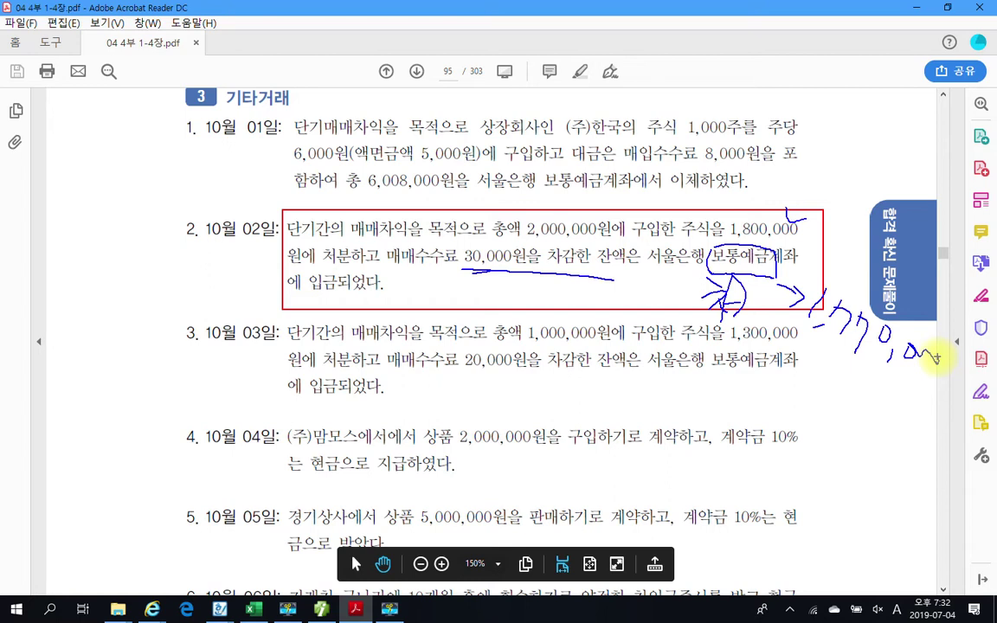
Box 주식 in the 10월 02일 transaction and handwrite 단기매매증권 above it with a circled 대
mouse_move(673, 246)
mouse_down()
mouse_move(674, 212)
mouse_move(721, 210)
mouse_move(721, 247)
mouse_move(717, 235)
mouse_up()
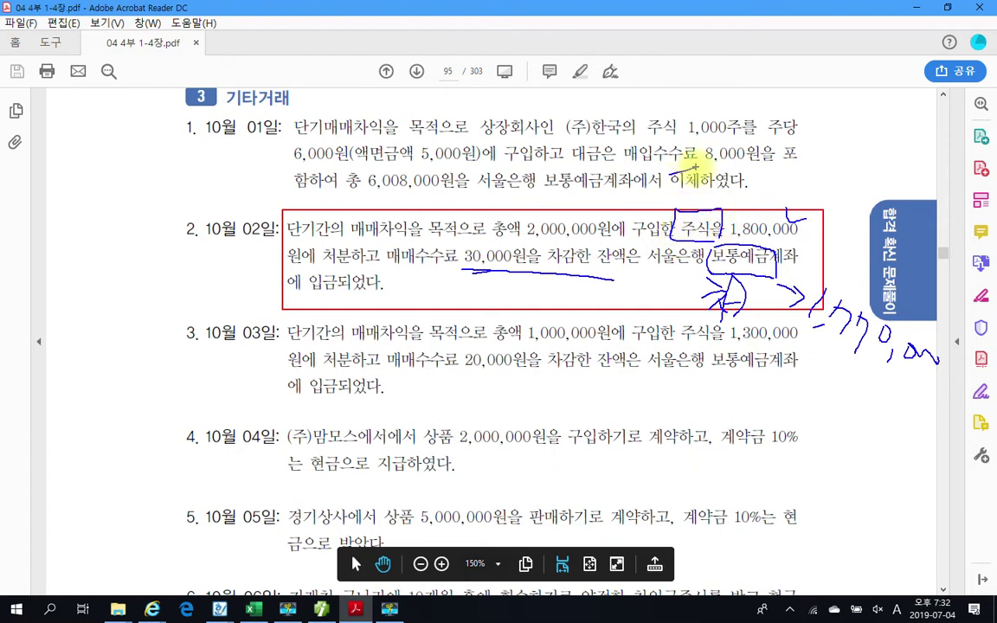
mouse_move(666, 166)
mouse_down()
mouse_move(710, 193)
mouse_move(688, 165)
mouse_move(800, 175)
mouse_move(818, 160)
mouse_move(843, 169)
mouse_move(868, 156)
mouse_move(865, 192)
mouse_move(921, 173)
mouse_move(948, 178)
mouse_up()
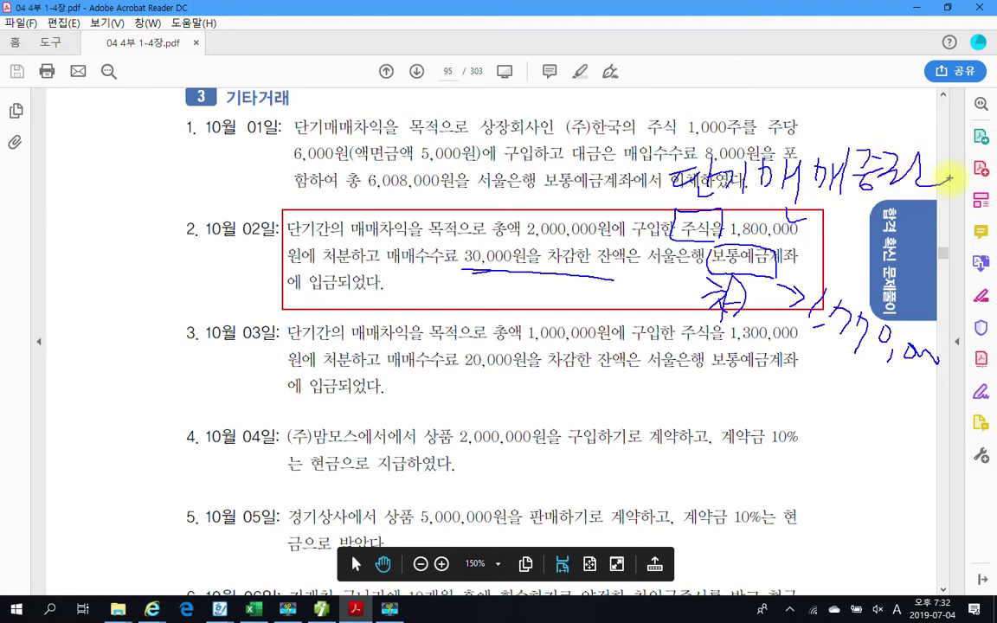
mouse_move(595, 167)
mouse_down()
mouse_move(627, 194)
mouse_move(641, 186)
mouse_up()
mouse_move(611, 149)
mouse_down()
mouse_move(585, 199)
mouse_move(595, 138)
mouse_move(637, 223)
mouse_up()
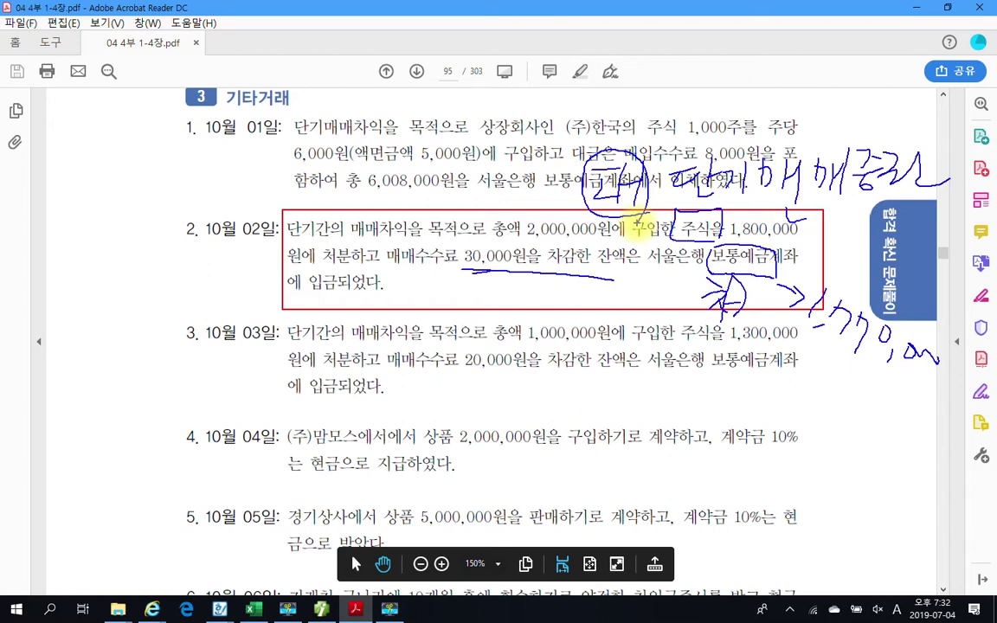
Mark the 2,000,000 purchase amount, write 2,000,000 above the handwritten 단기매매증권, and underline that account name
drag(518, 225, 609, 230)
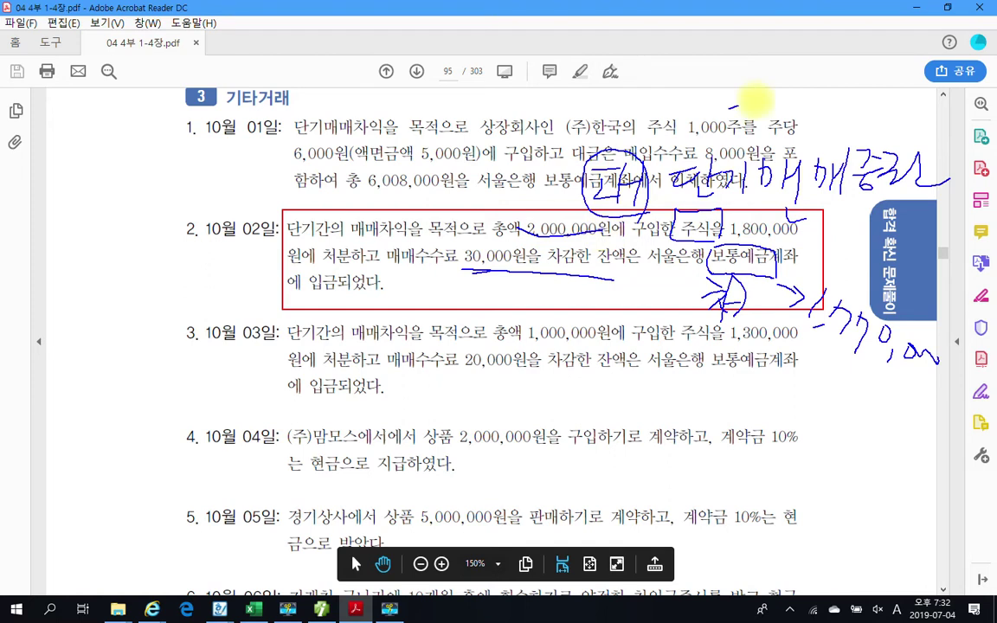
mouse_move(746, 105)
mouse_down()
mouse_move(774, 132)
mouse_move(920, 90)
mouse_up()
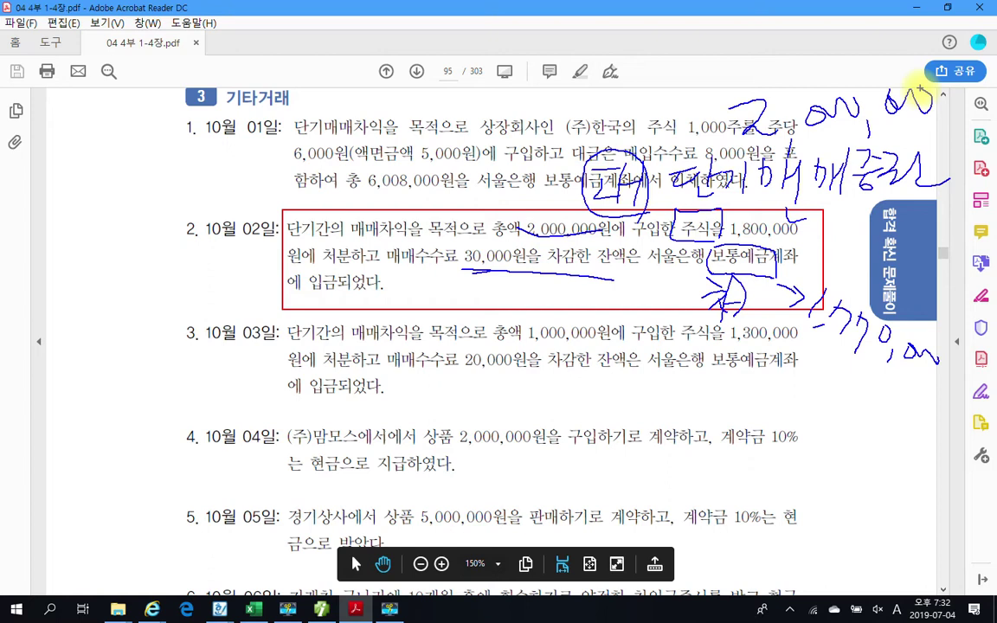
drag(605, 204, 952, 204)
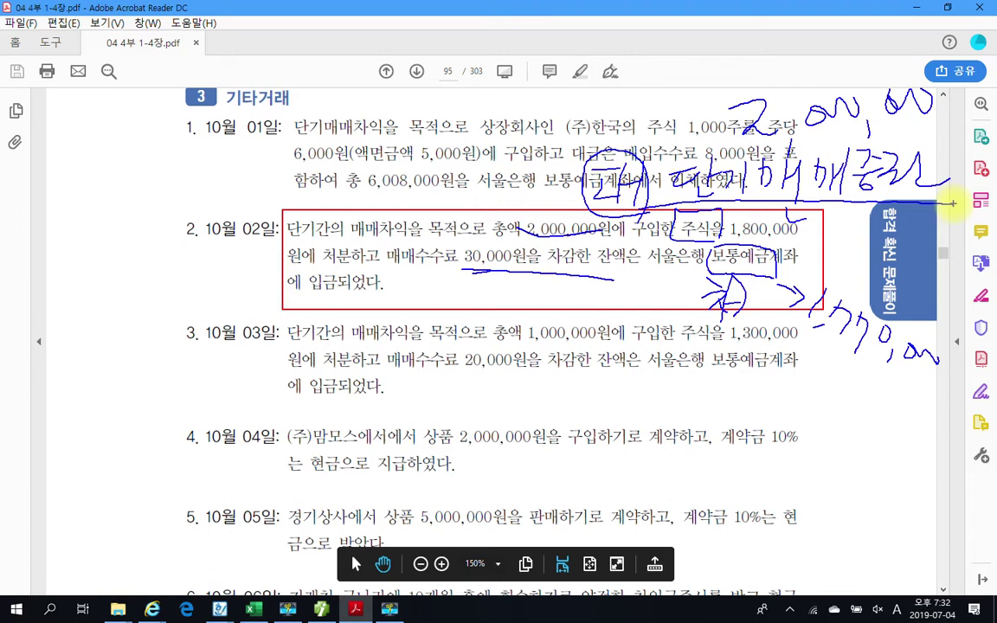
mouse_move(593, 223)
mouse_down()
mouse_move(516, 230)
mouse_move(573, 241)
mouse_up()
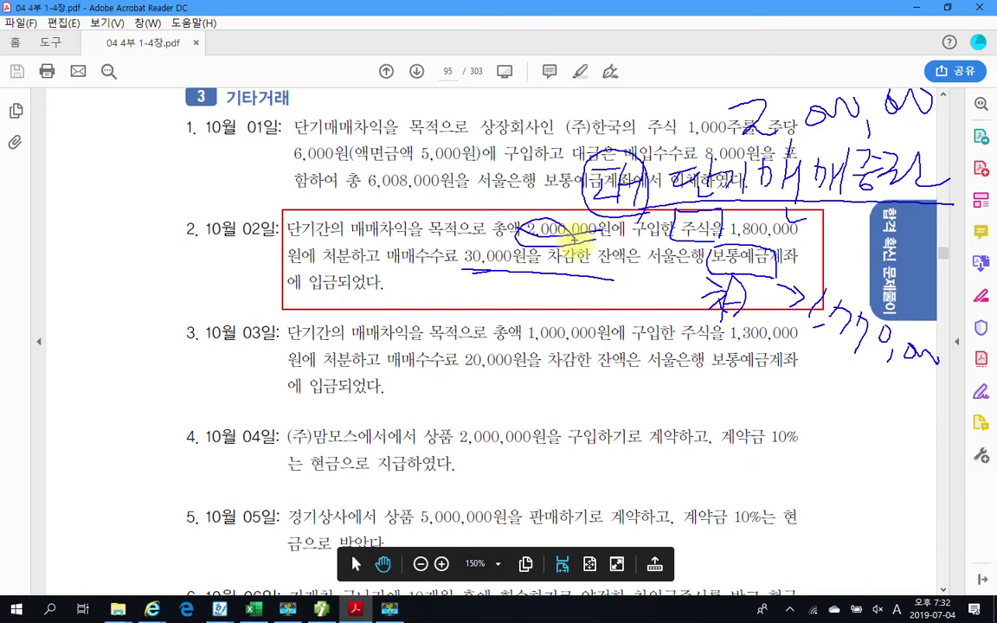
Write the 230,000 difference below 1,770,000, bracket the 10월 02일 transaction, and handwrite 단기매매증권처분손실 beside the difference
drag(802, 370, 832, 409)
mouse_move(859, 405)
mouse_down()
mouse_move(852, 421)
mouse_move(896, 408)
mouse_move(933, 426)
mouse_up()
mouse_move(290, 205)
mouse_down()
mouse_move(250, 270)
mouse_move(270, 305)
mouse_up()
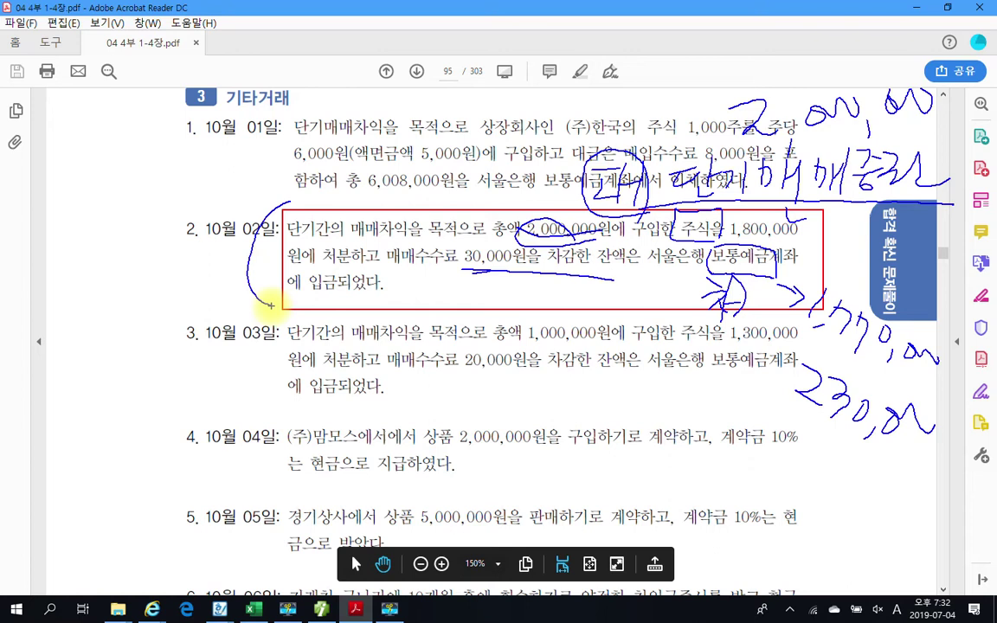
mouse_move(527, 300)
mouse_down()
mouse_move(559, 344)
mouse_move(573, 329)
mouse_move(616, 332)
mouse_move(628, 322)
mouse_move(675, 350)
mouse_move(689, 327)
mouse_move(728, 327)
mouse_move(723, 363)
mouse_move(743, 350)
mouse_move(769, 380)
mouse_move(541, 401)
mouse_move(525, 382)
mouse_move(529, 396)
mouse_move(636, 386)
mouse_move(579, 376)
mouse_move(576, 394)
mouse_move(640, 373)
mouse_move(718, 402)
mouse_move(725, 438)
mouse_move(760, 447)
mouse_up()
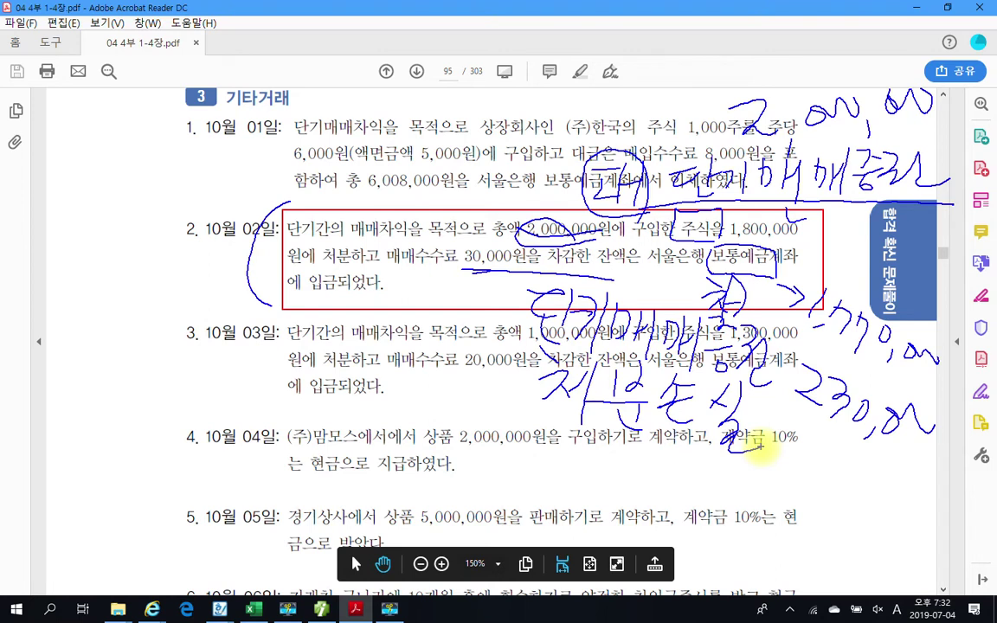
Circle 2,000,000 and 1,800,000 in the 10월 02일 transaction and underline the handwritten 230,000
mouse_move(548, 223)
mouse_down()
mouse_move(586, 236)
mouse_move(732, 212)
mouse_move(794, 249)
mouse_up()
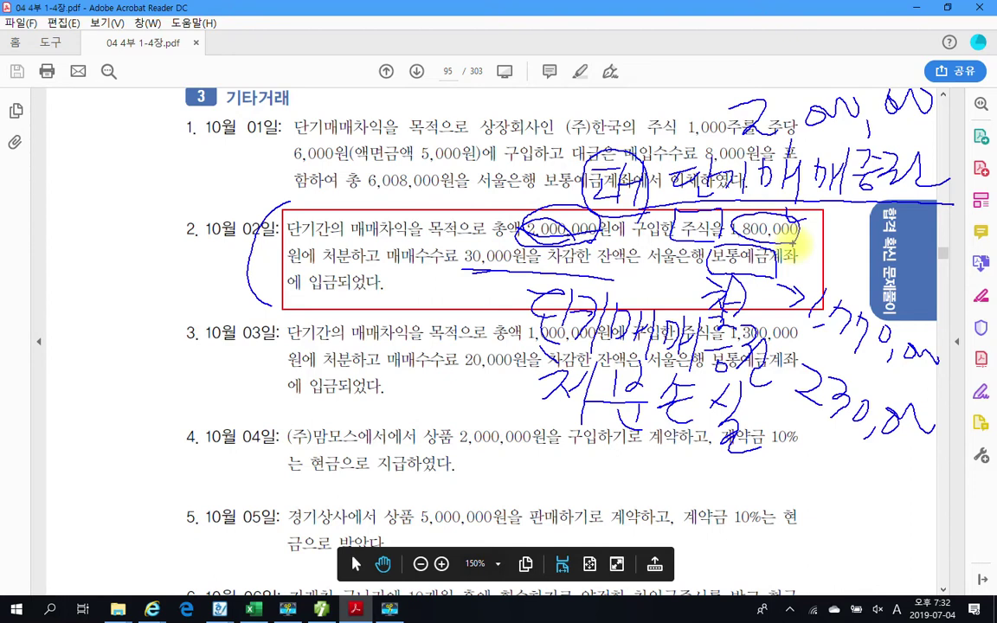
drag(798, 396, 922, 468)
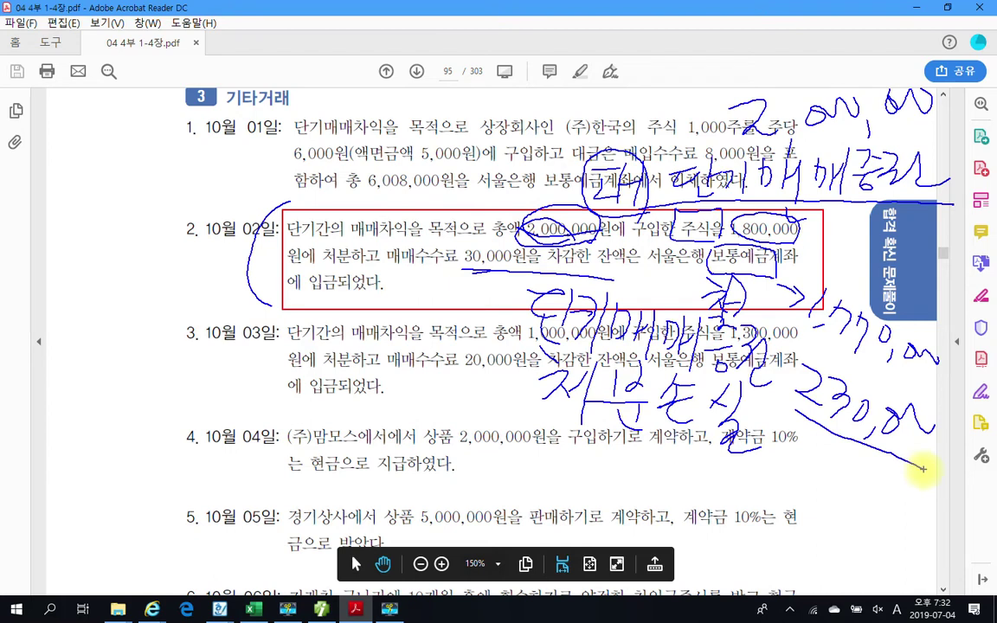
drag(529, 274, 427, 283)
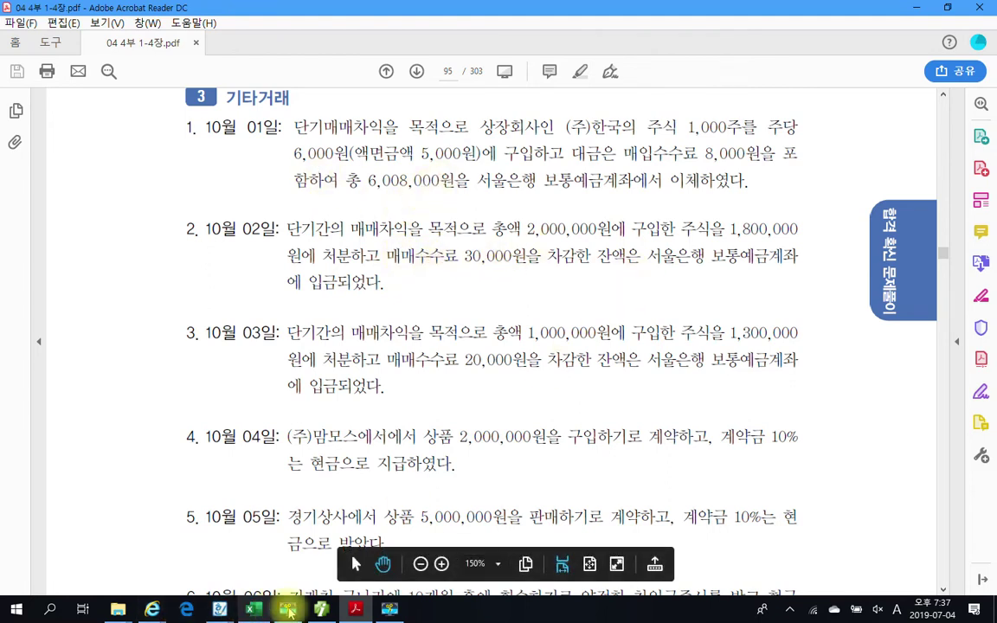
Switch to Smart A and enter a debit line (차변) on day 2 for account 103 보통예금, 거래처 98001 서울은행, amount 1,770,000
click(325, 610)
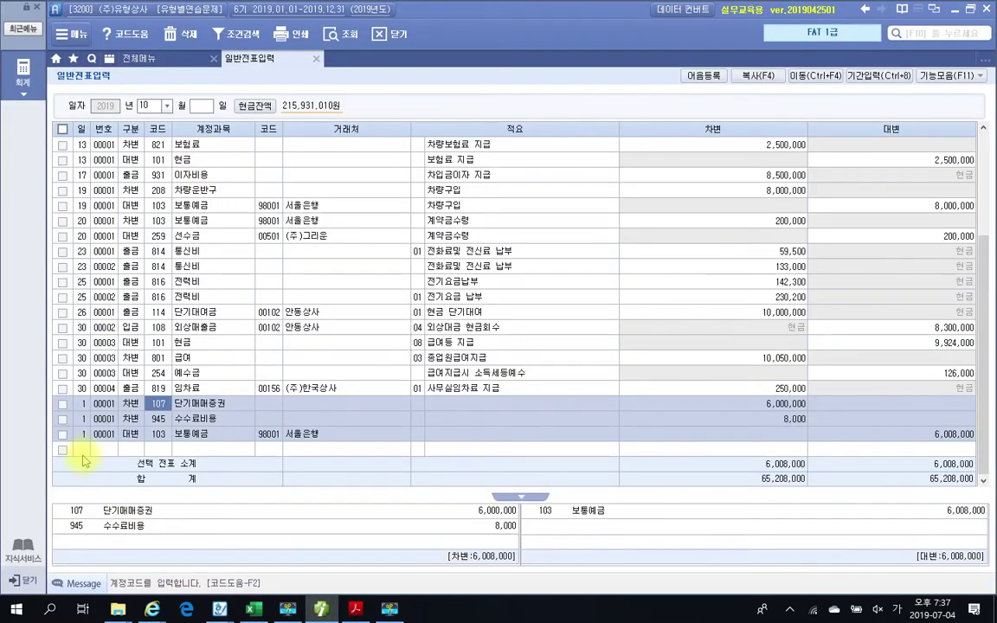
click(83, 450)
text(2)
key(Return)
text(3)
key(Return)
text(103)
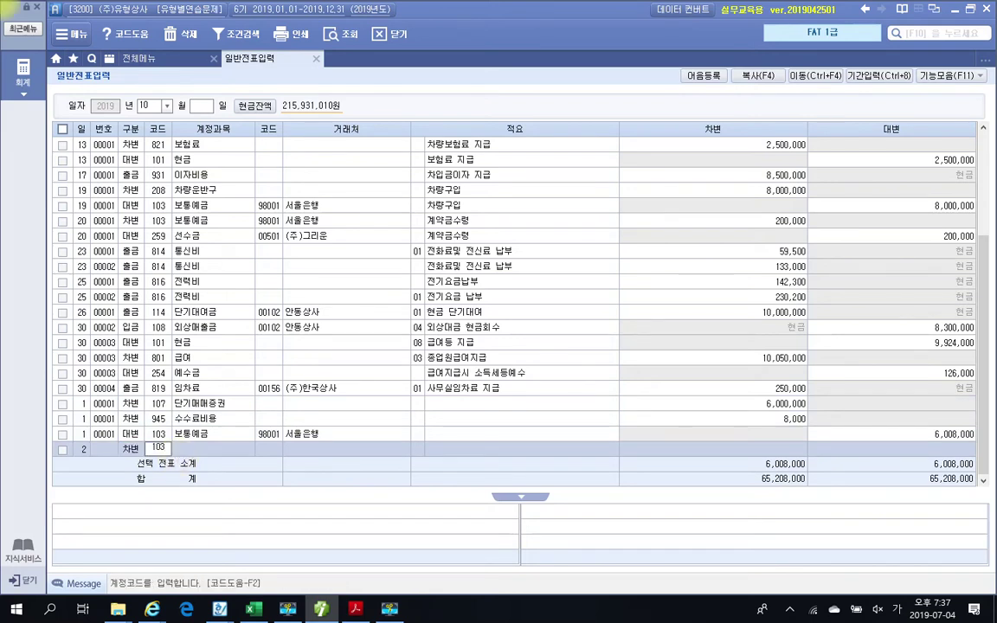
key(Return)
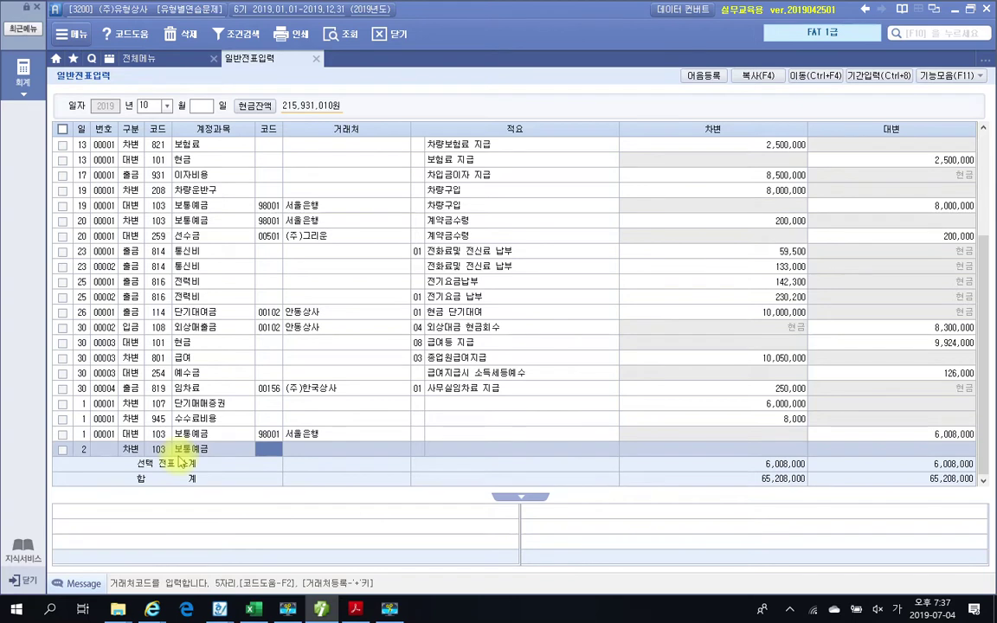
text(98001)
key(Return)
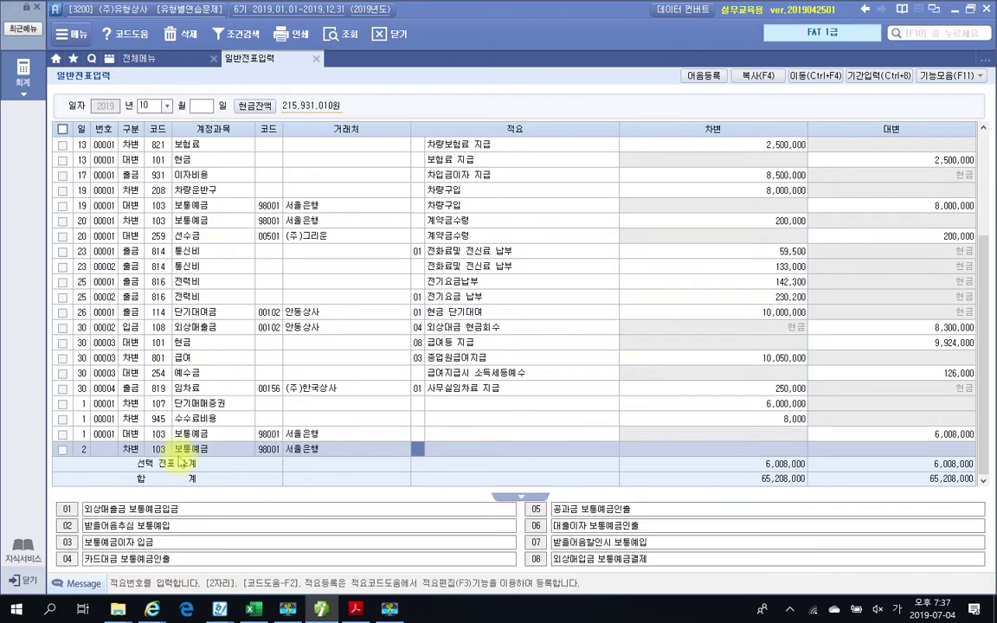
key(Return)
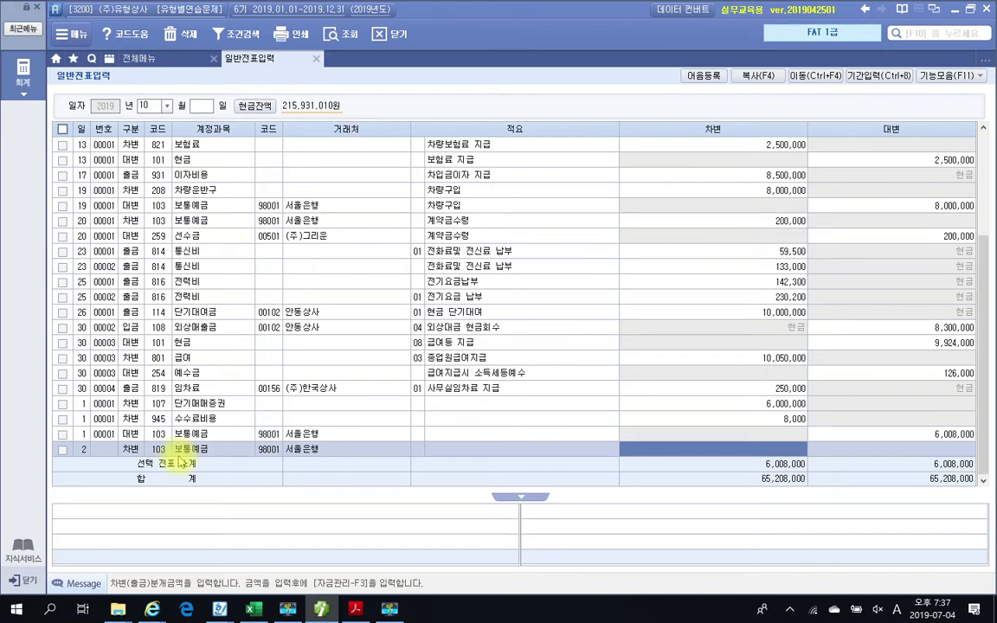
text(1770000)
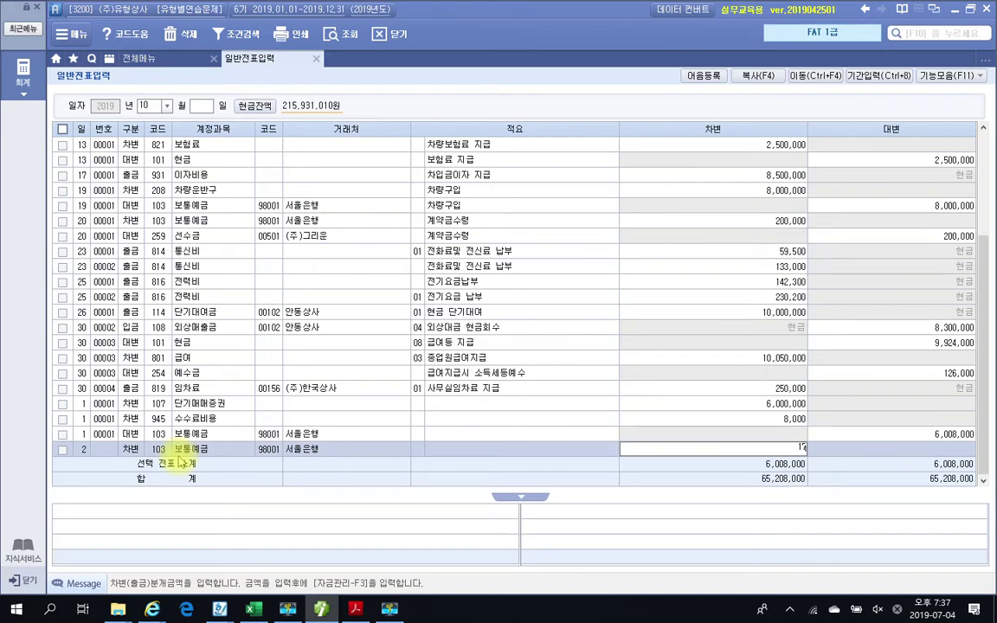
key(Return)
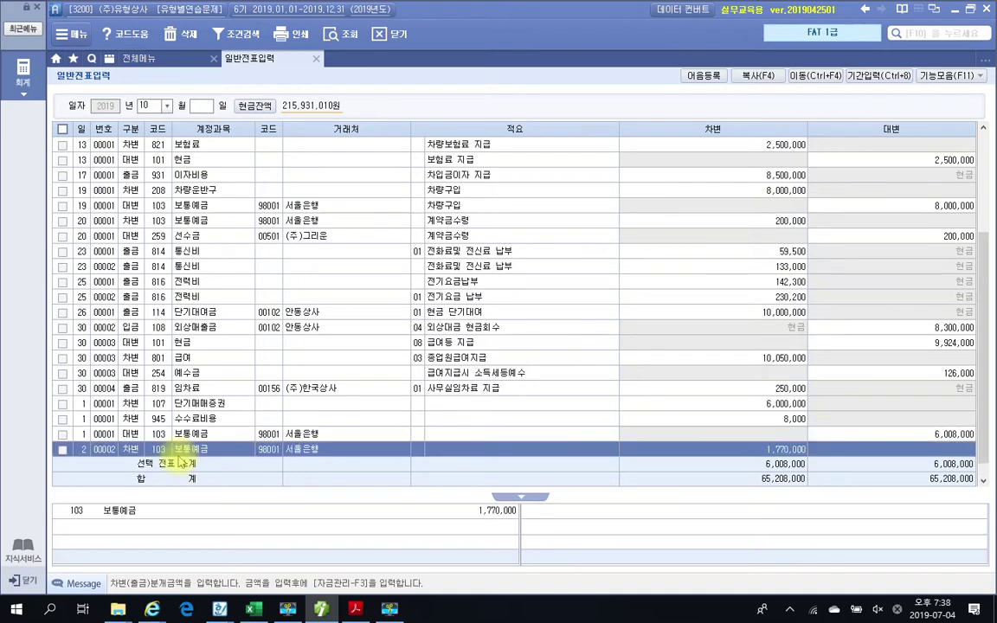
Enter a credit line (대변) on day 2 for account 107 단기매매증권 with an amount of 2,000,000
key(Return)
text(4)
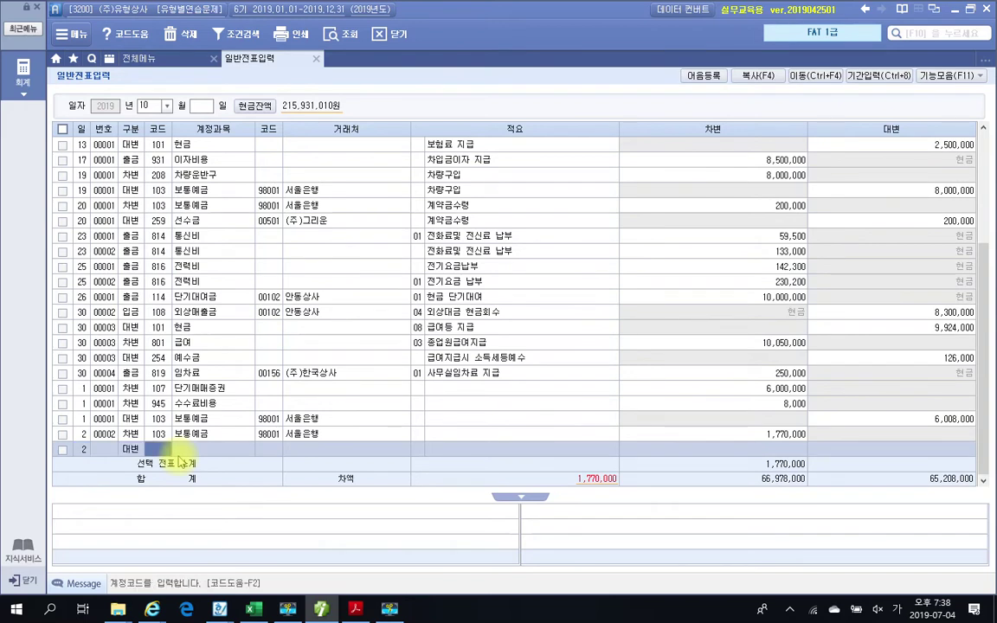
text(107)
key(Return)
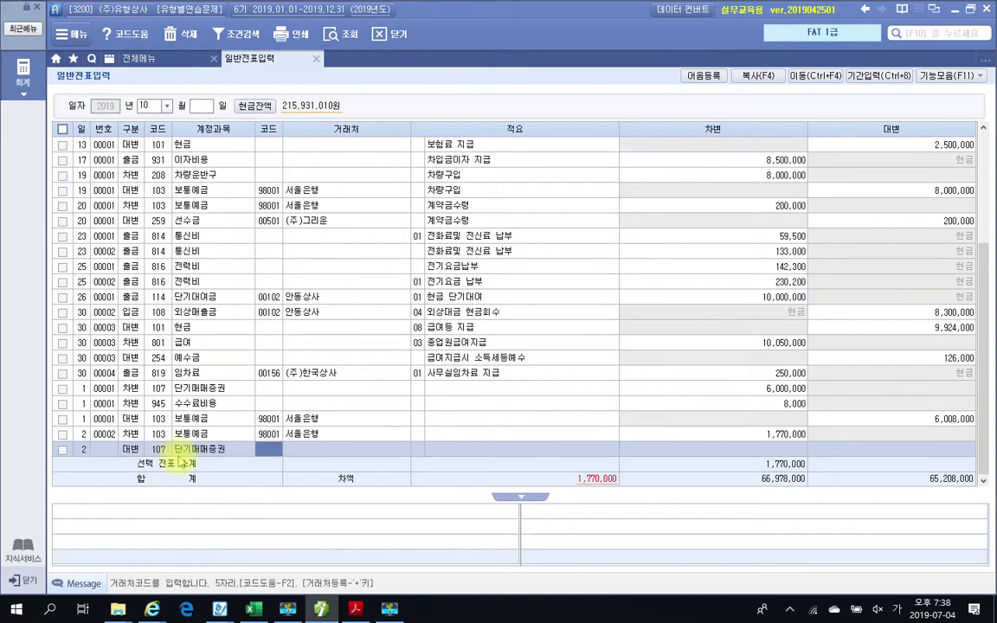
key(Return)
key(Return)
key(Return)
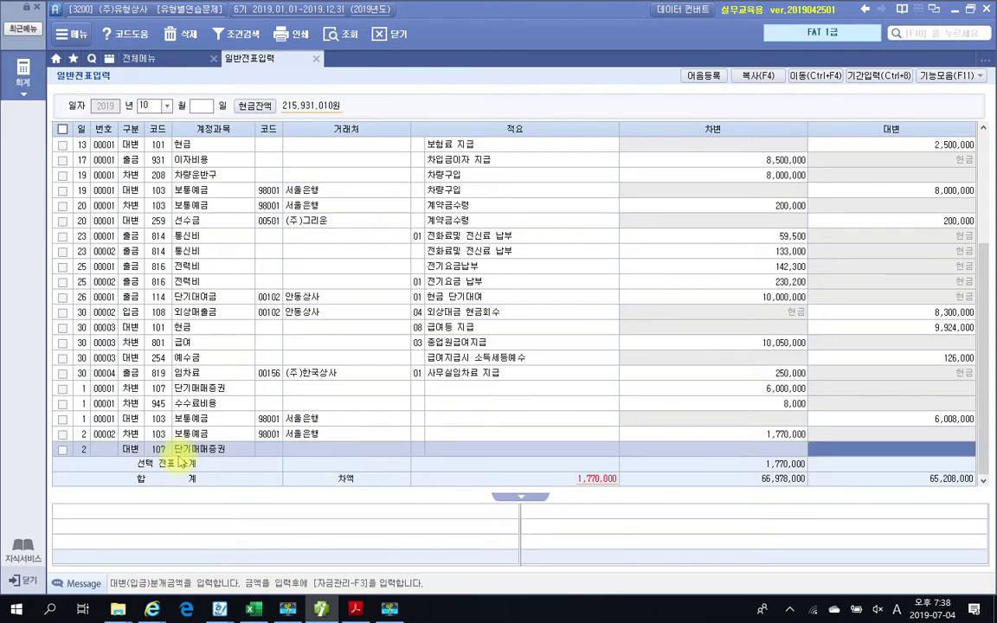
text(2000000)
key(Return)
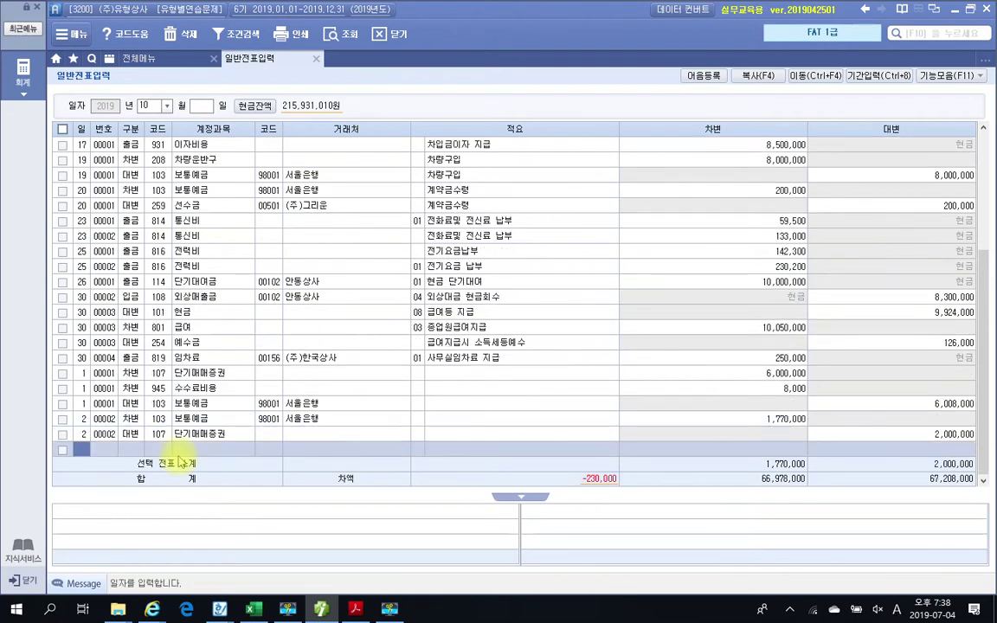
Start another debit line (차변) on day 2, search accounts for 단기, and choose 937 단기매매증권평가손
text(2)
key(Return)
text(3)
key(Return)
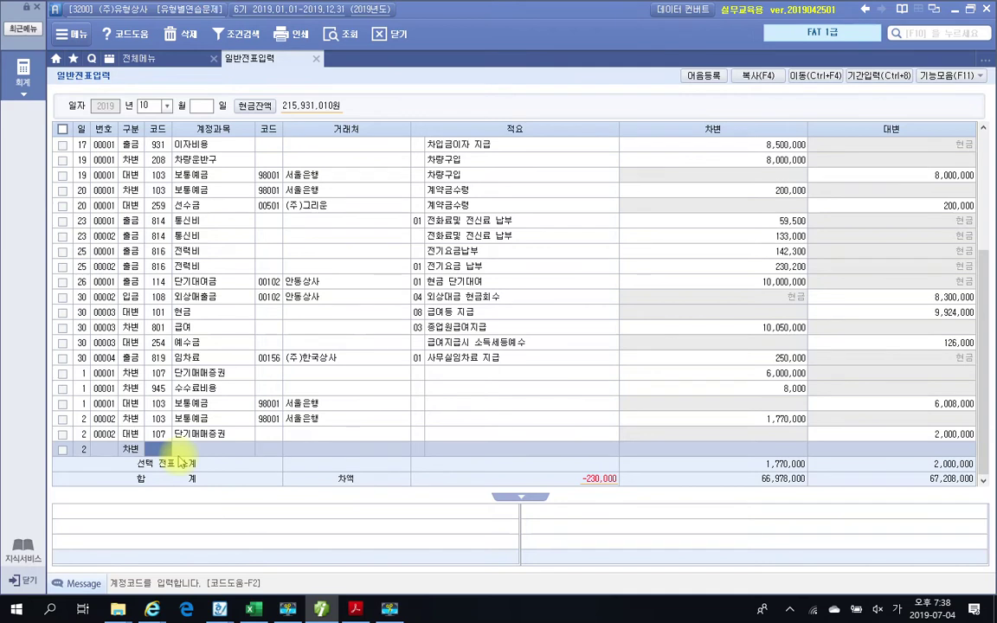
text(단기)
key(Return)
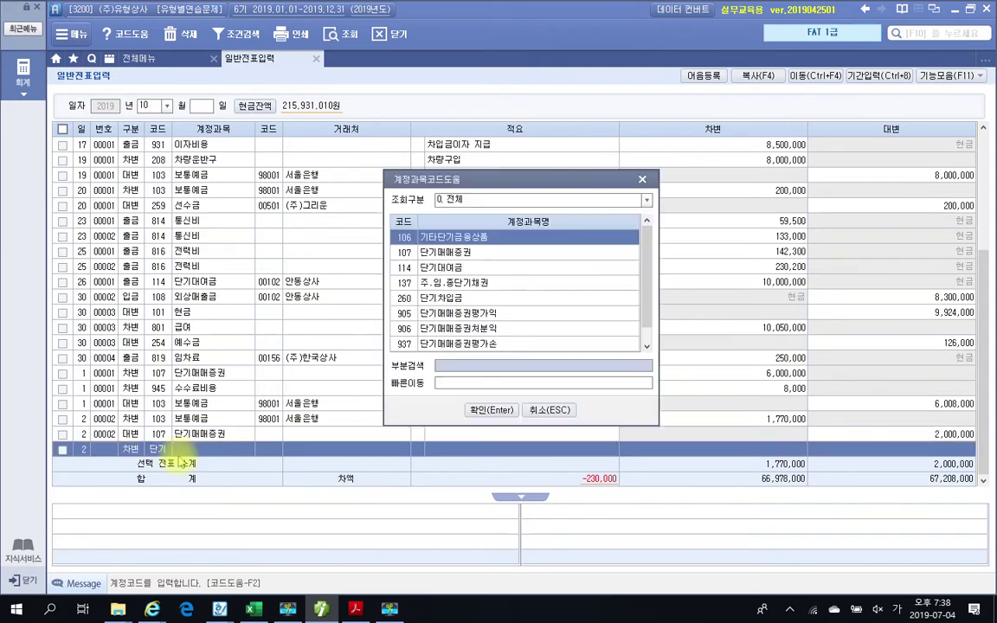
key(Down)
key(Down)
key(Down)
key(Down)
key(Down)
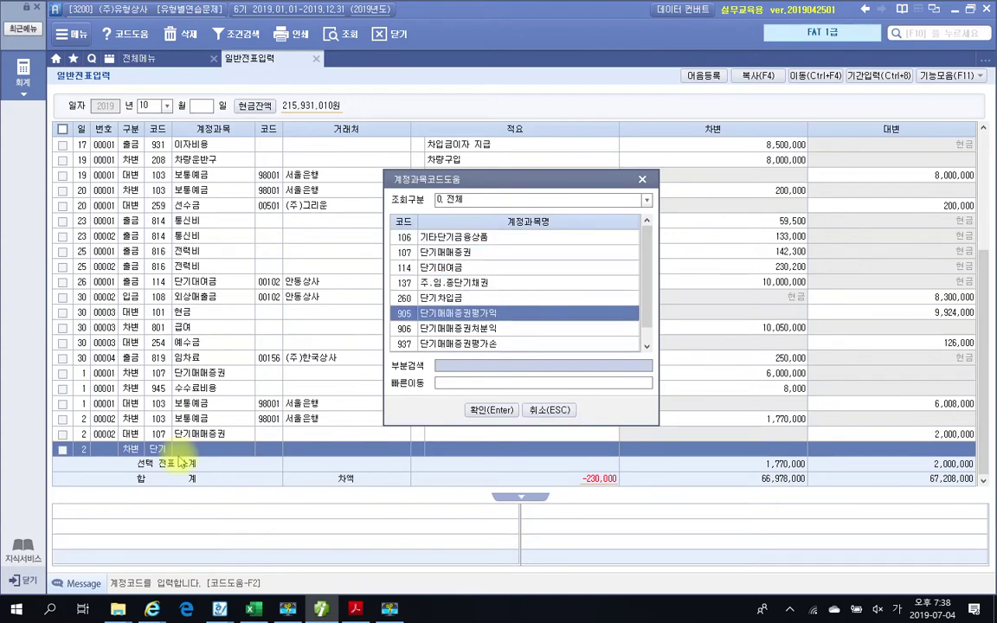
key(Down)
key(Down)
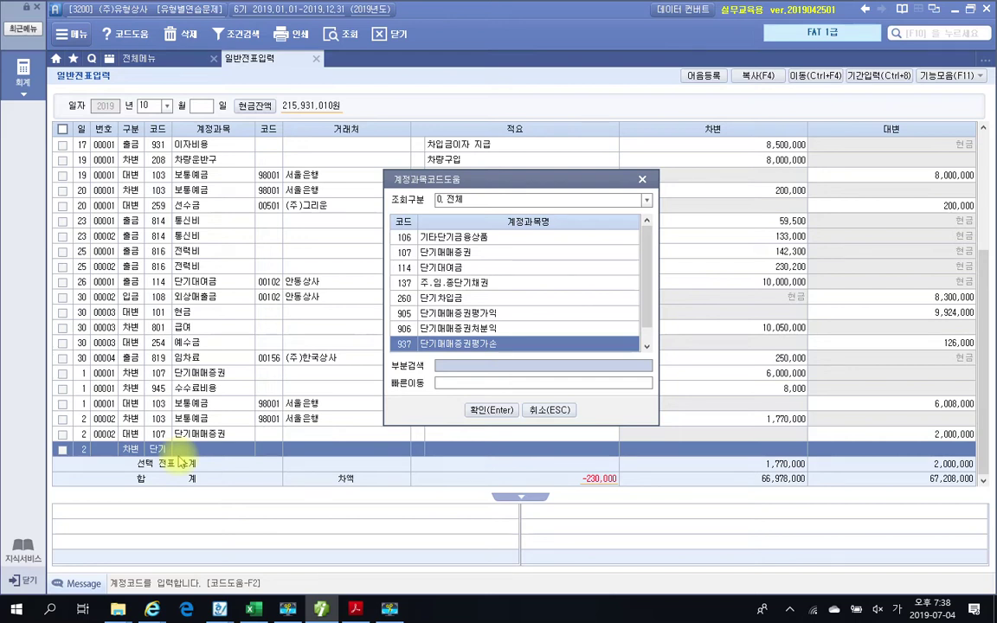
key(Return)
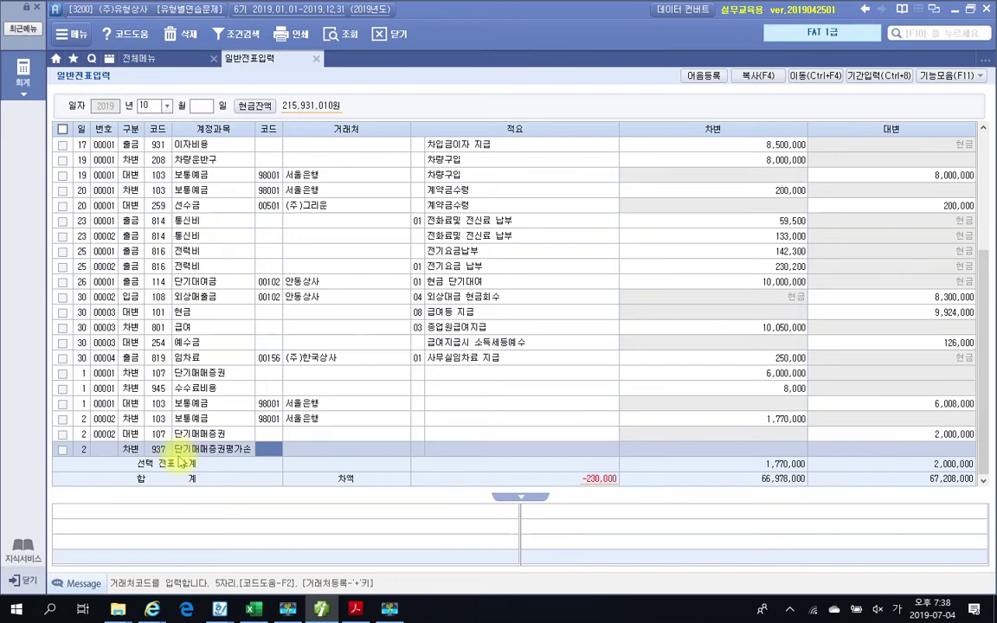
Leave the 거래처 and 적요 of the 937 debit line blank and set its amount to 230,000
key(Return)
key(Return)
key(Return)
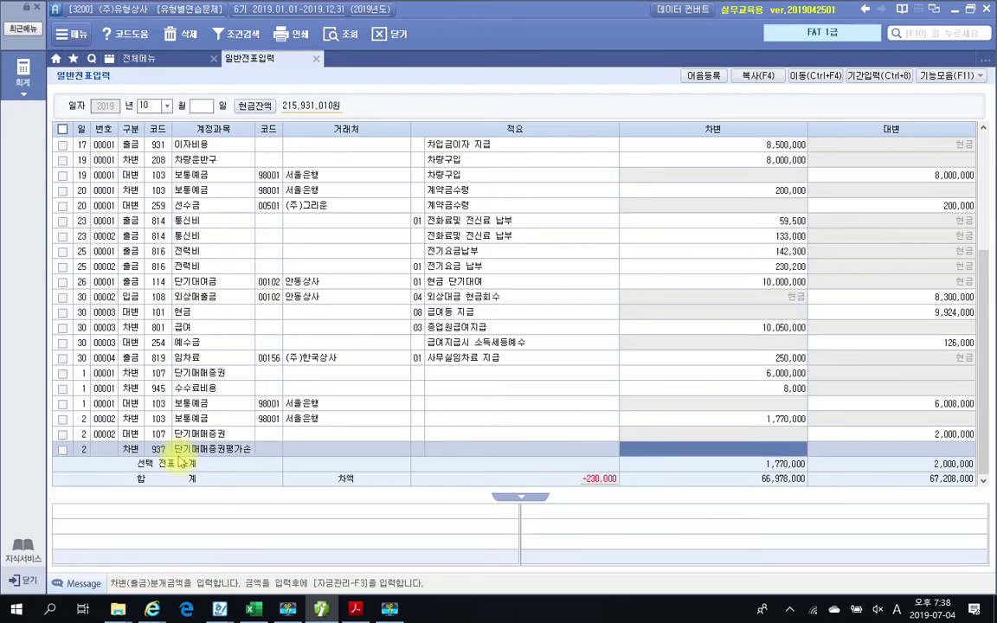
text(2300000)
key(Return)
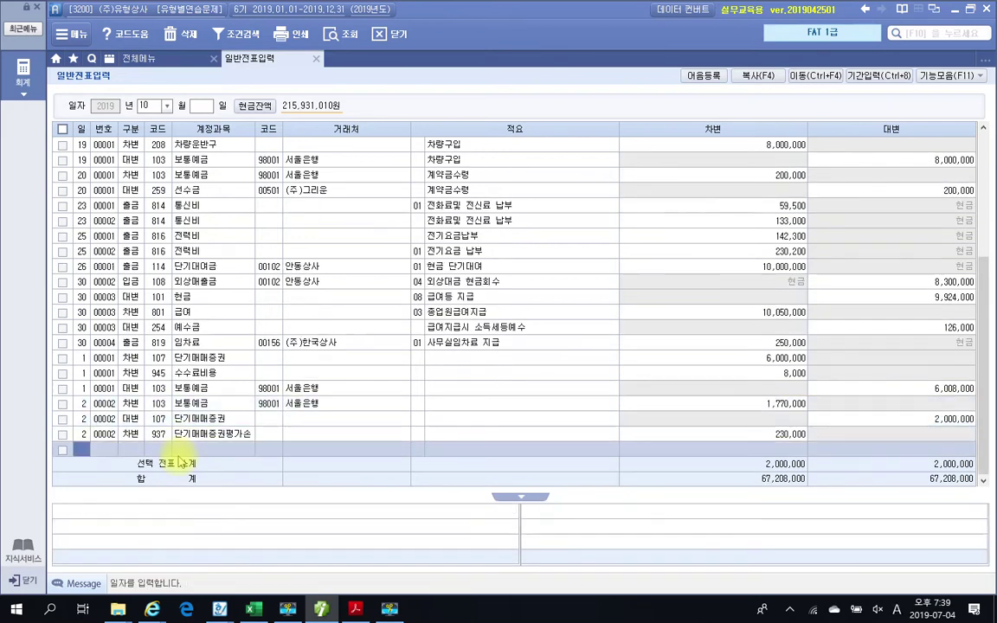
Select the day 2 voucher to review its debit and credit entries, and switch to the practice PDF in Adobe Acrobat Reader
click(132, 418)
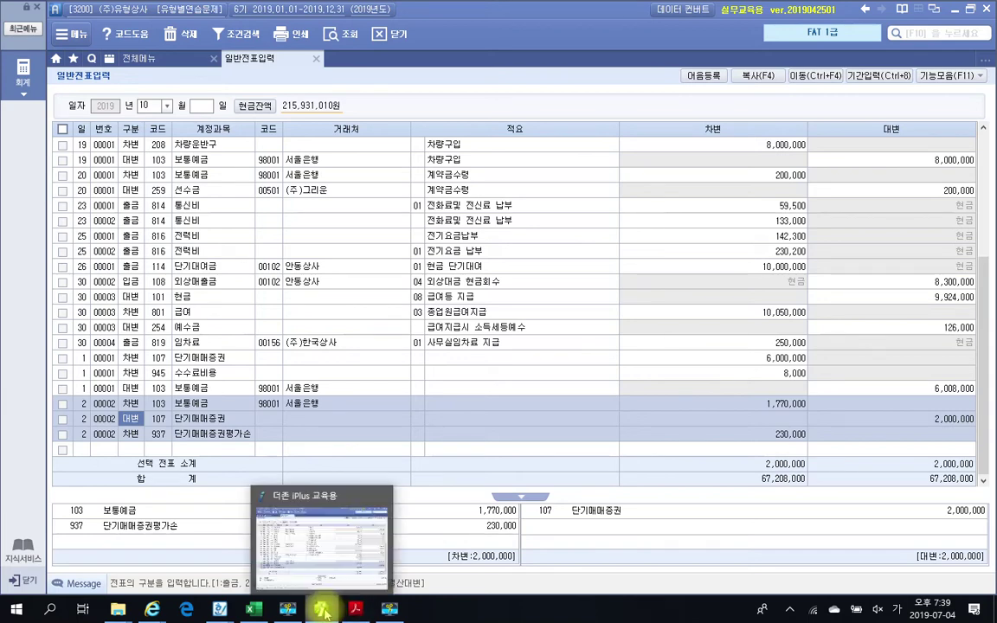
click(353, 610)
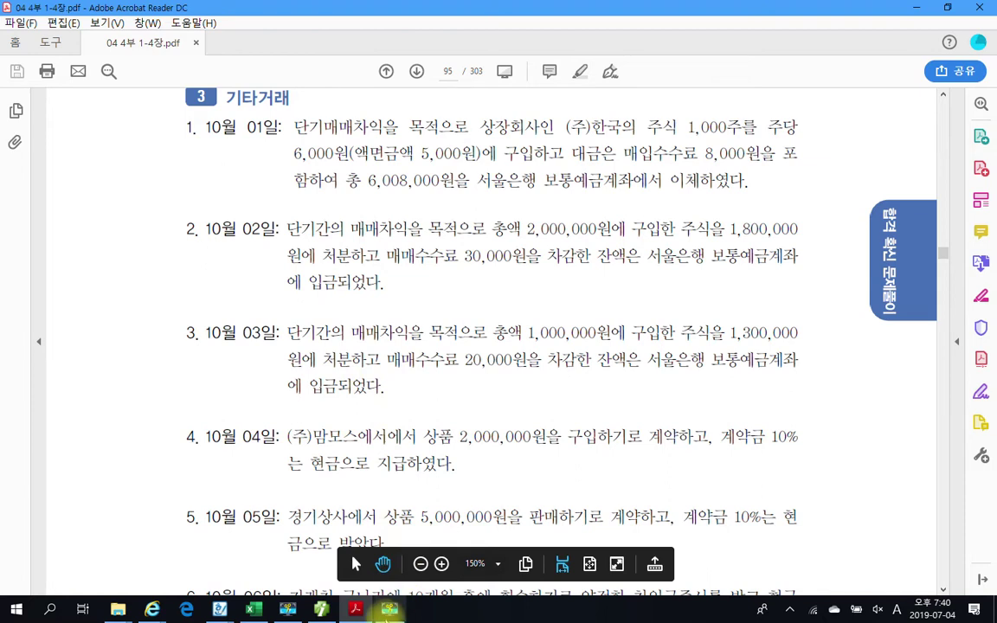
click(390, 610)
click(389, 609)
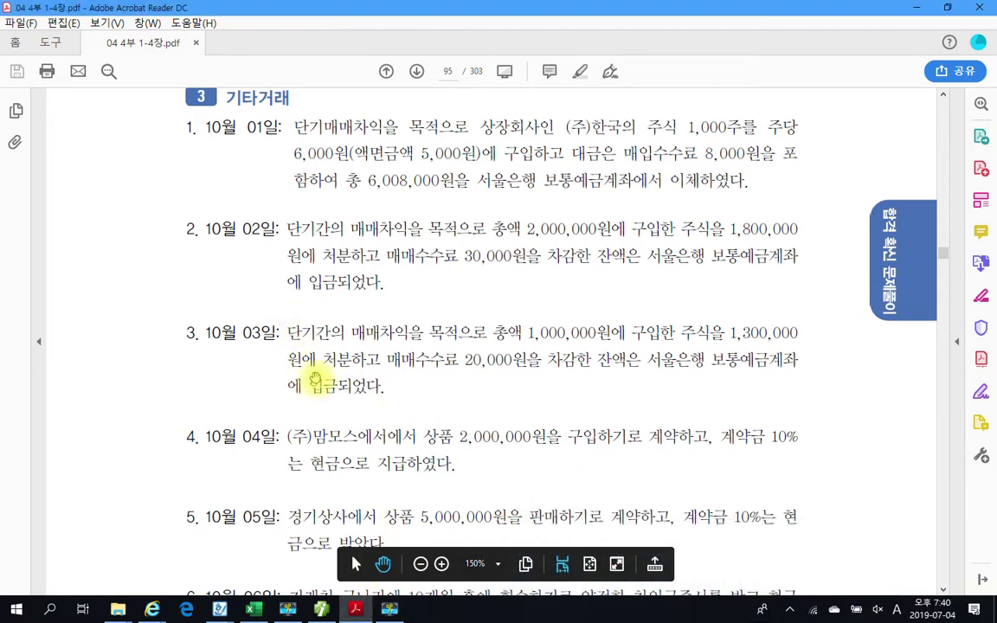
Read the October 3 share sale transaction in the practice PDF, including its amounts and fee, and switch back to Smart A
scroll(287, 346, down, 1)
mouse_move(281, 246)
mouse_down()
mouse_move(763, 348)
mouse_move(811, 346)
mouse_up()
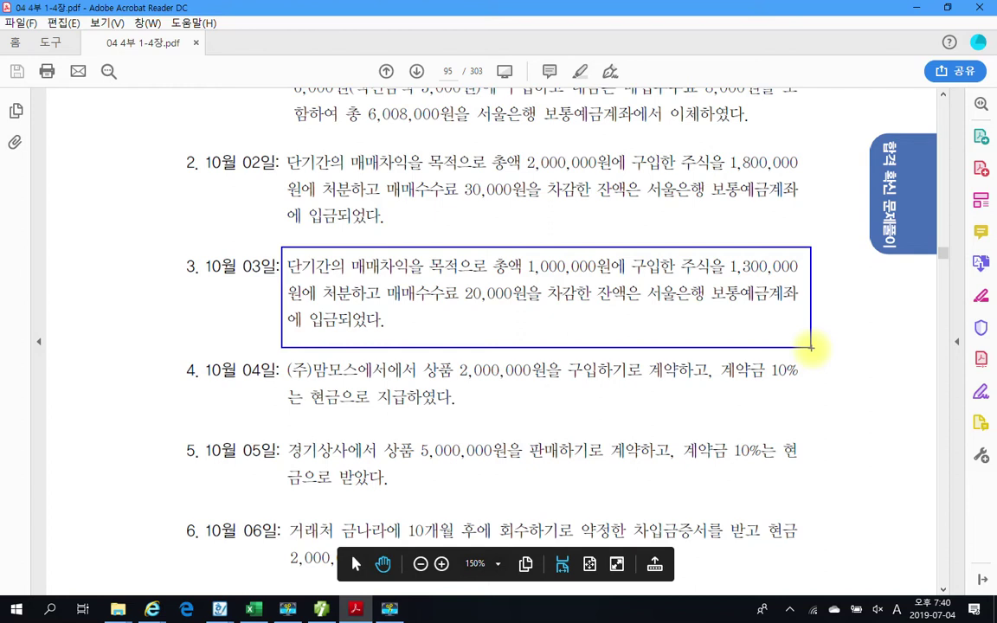
drag(525, 276, 611, 278)
drag(717, 277, 816, 279)
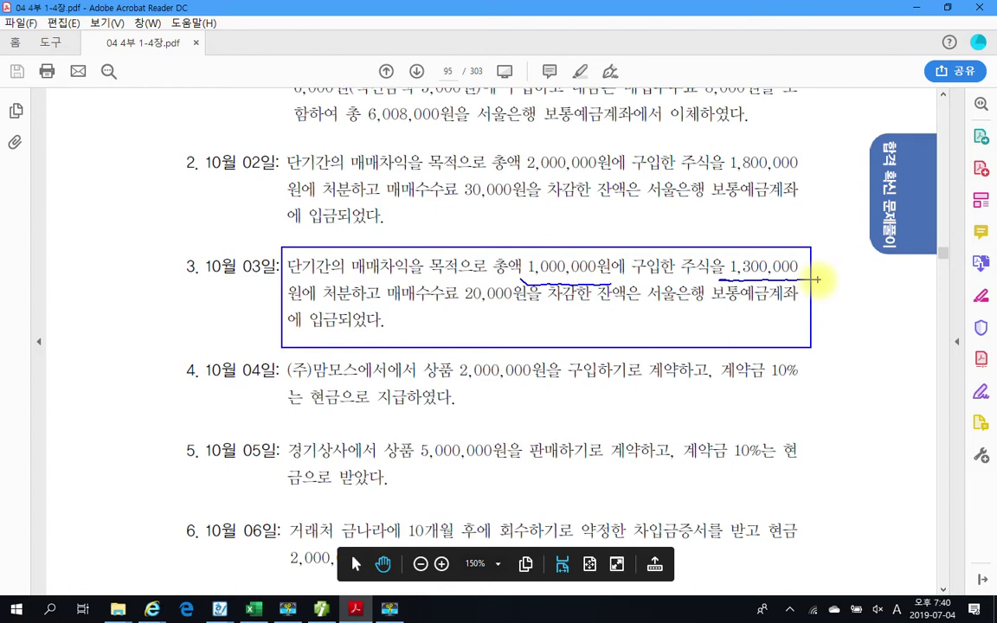
drag(435, 316, 507, 309)
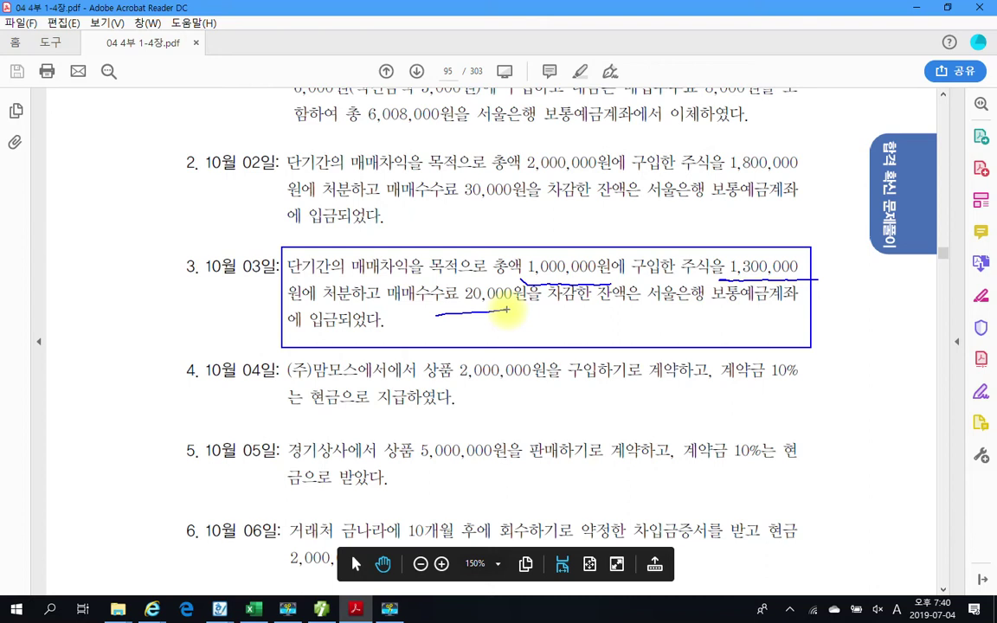
key(Escape)
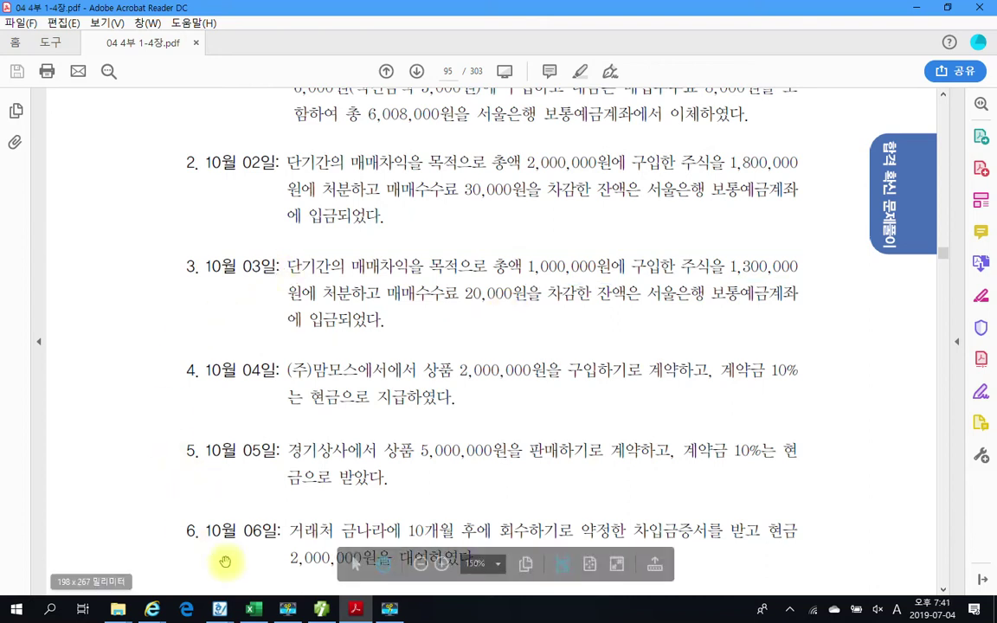
key(alt+Tab)
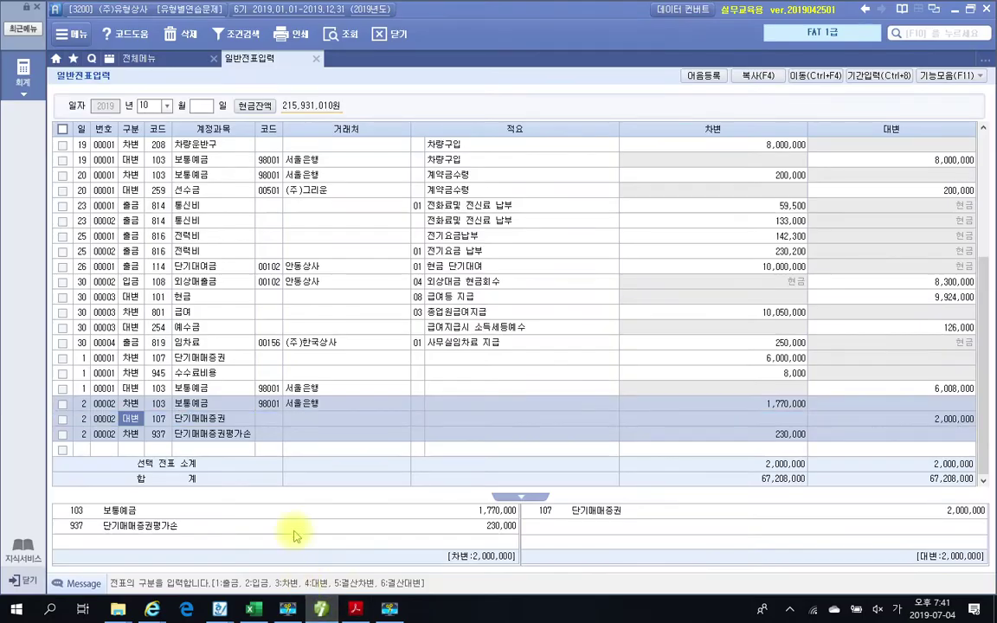
Start a credit line (대변) on day 3 for account 107 단기매매증권
click(103, 450)
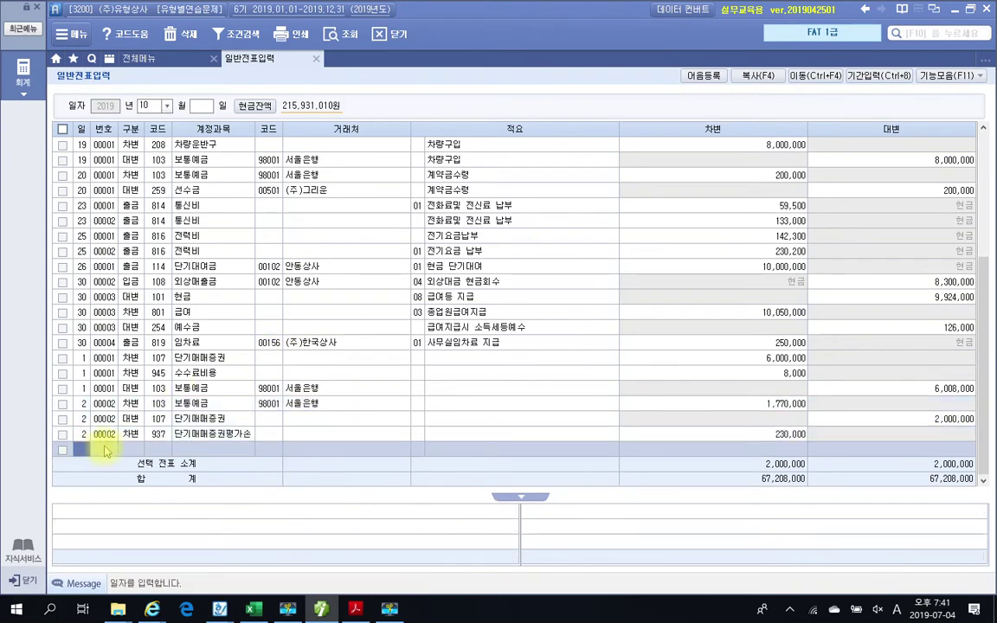
text(3)
key(Return)
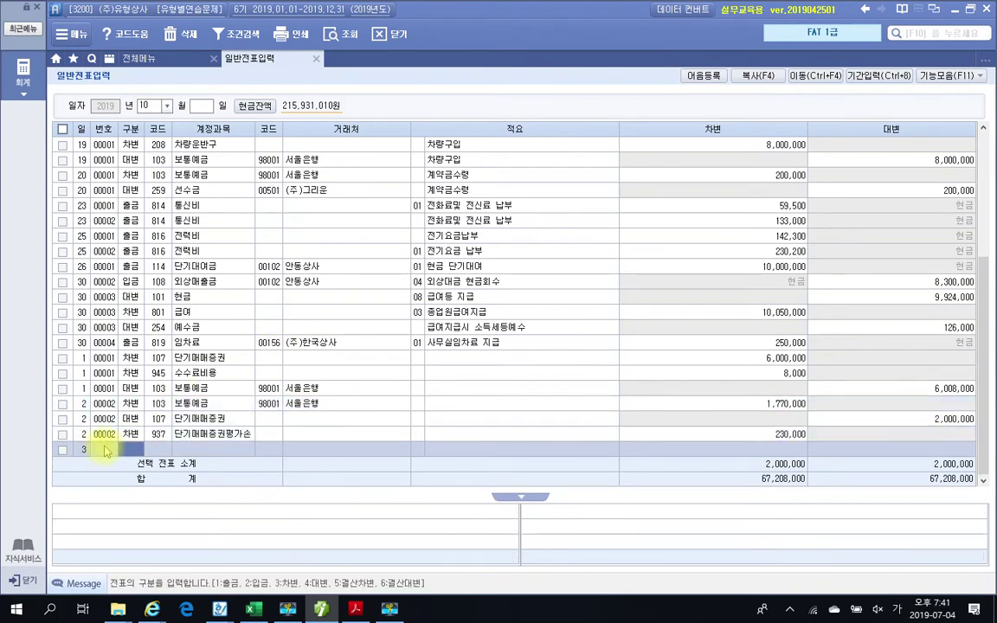
text(4)
key(Return)
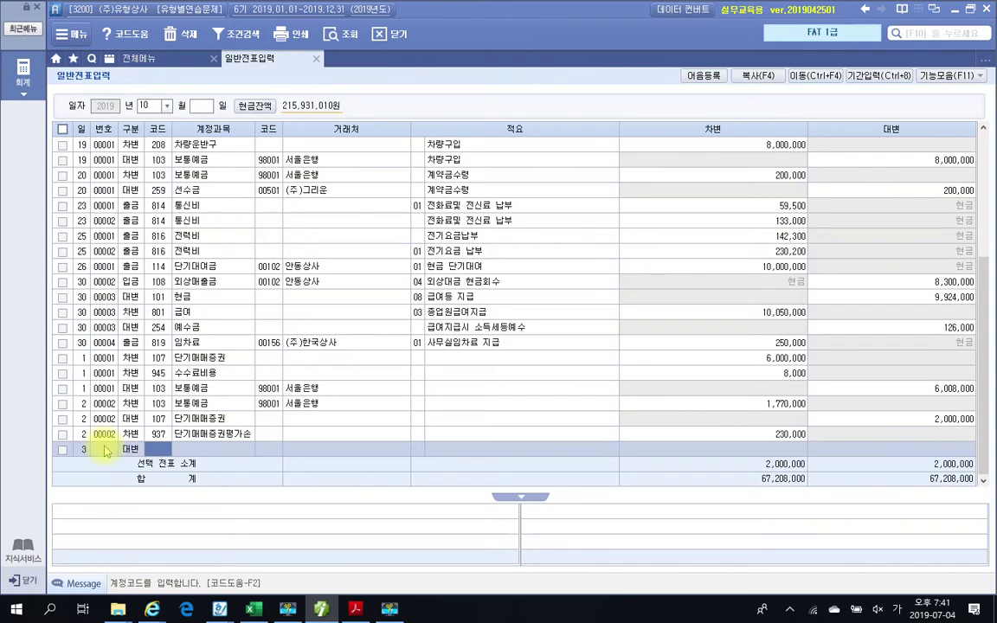
text(107)
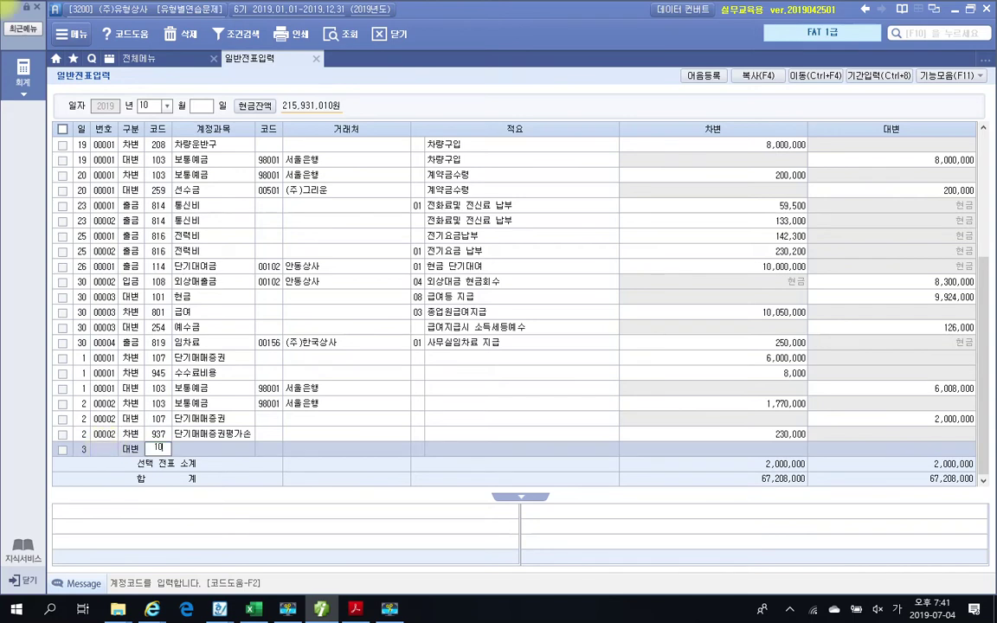
key(Return)
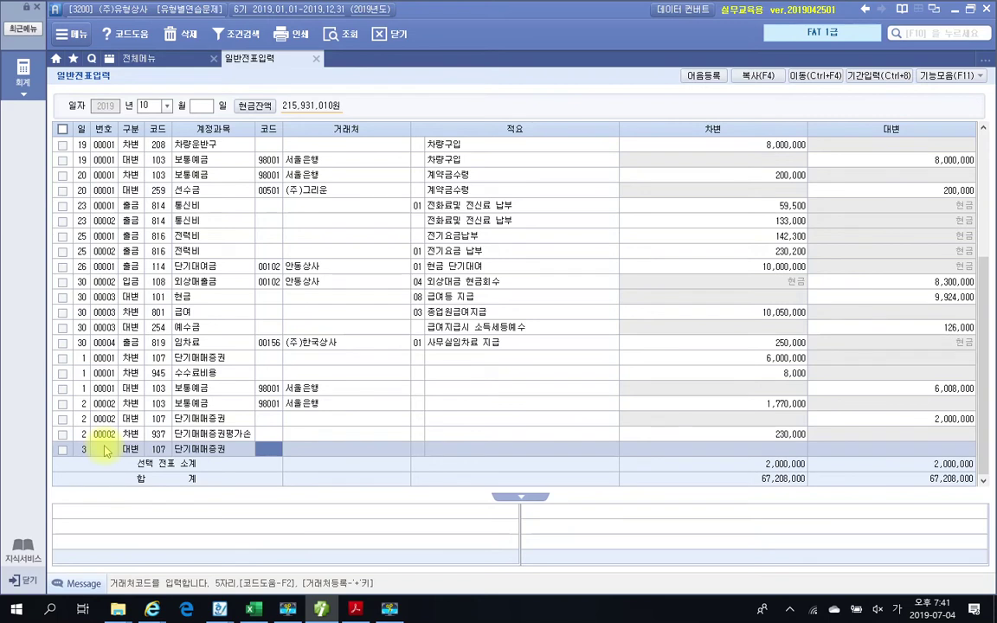
Leave the 거래처 and 적요 of the day 3 account 107 line blank and set its amount to 1,000,000
key(Return)
key(Return)
key(Return)
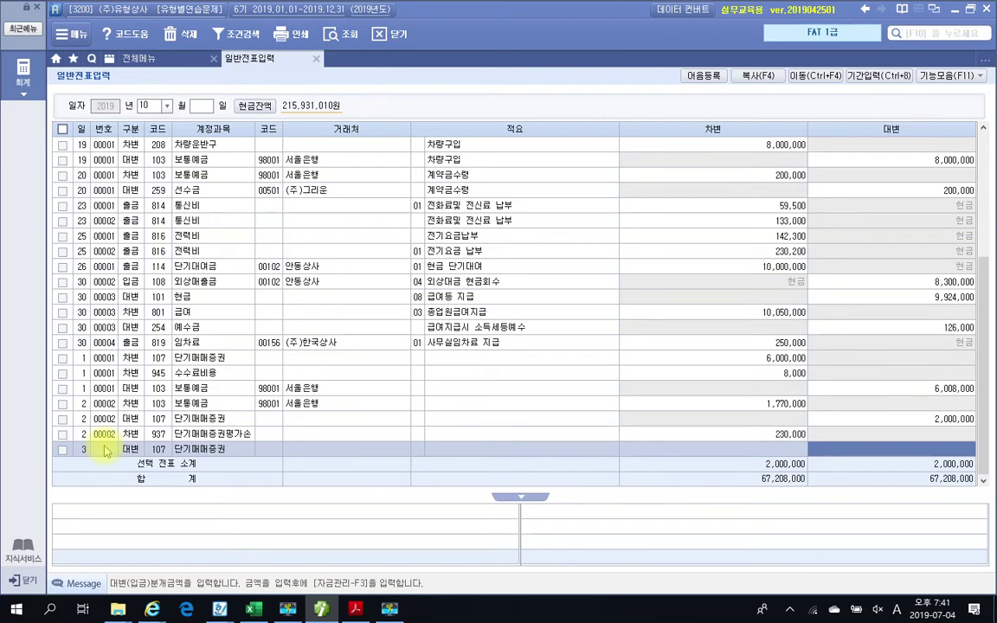
text(1000000)
key(Return)
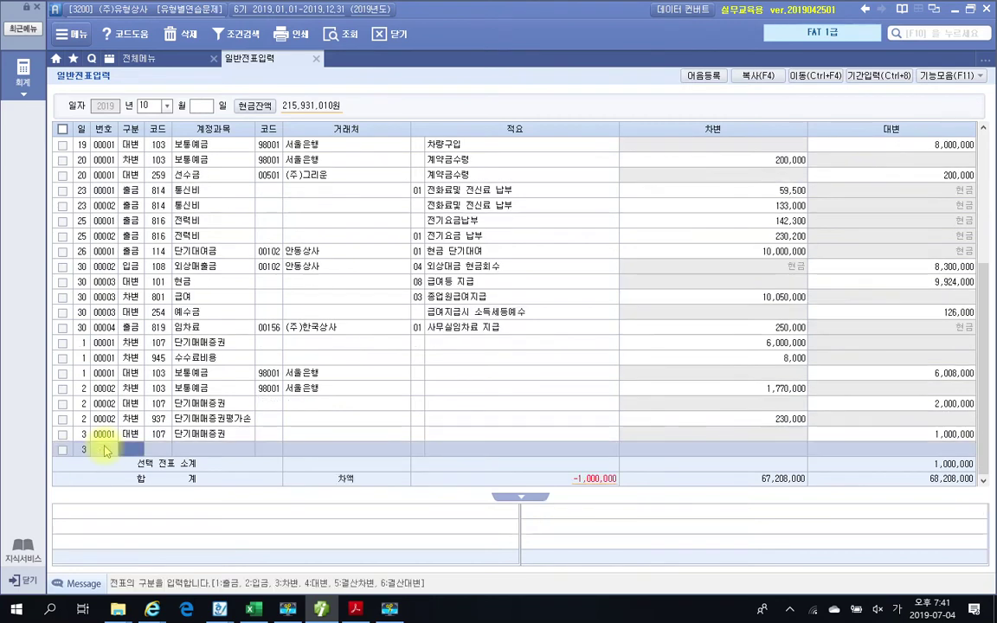
Add a debit line (차변) on day 3 for account 103 보통예금 with 서울은행 as the 거래처, leaving the 적요 blank
text(3)
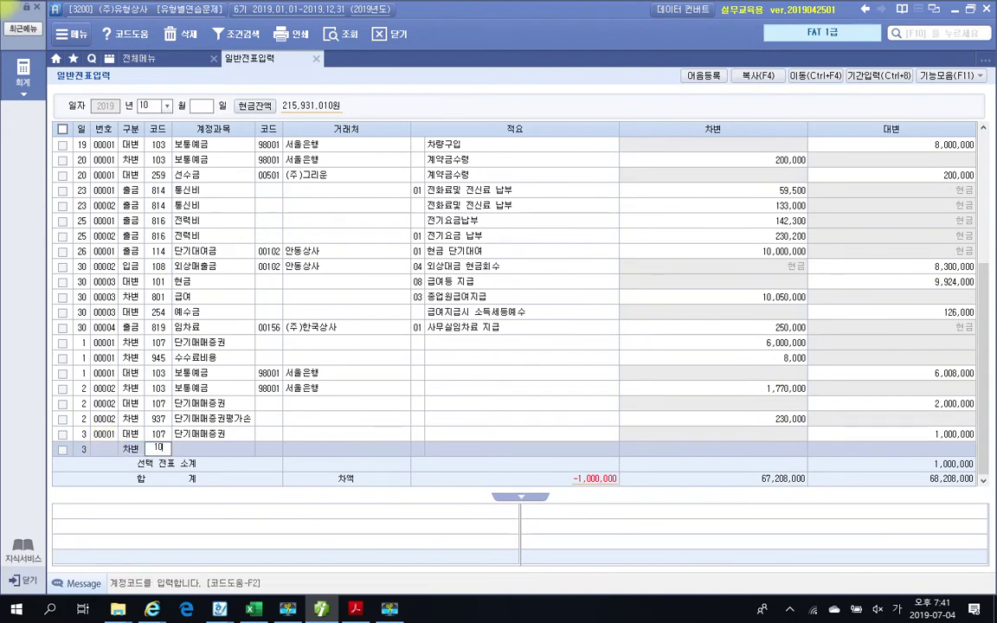
text(103)
key(Return)
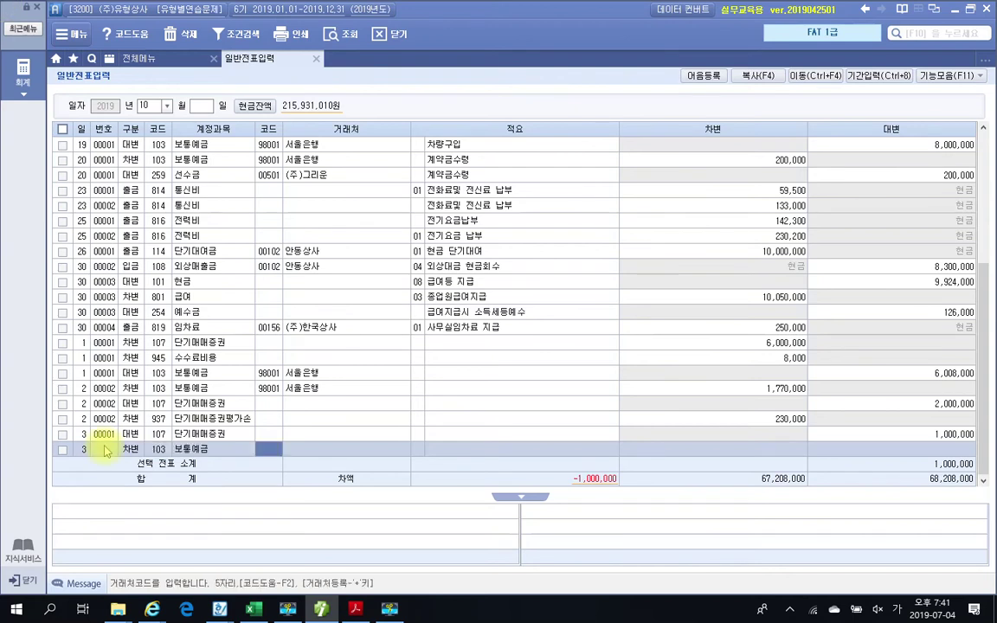
text(98001)
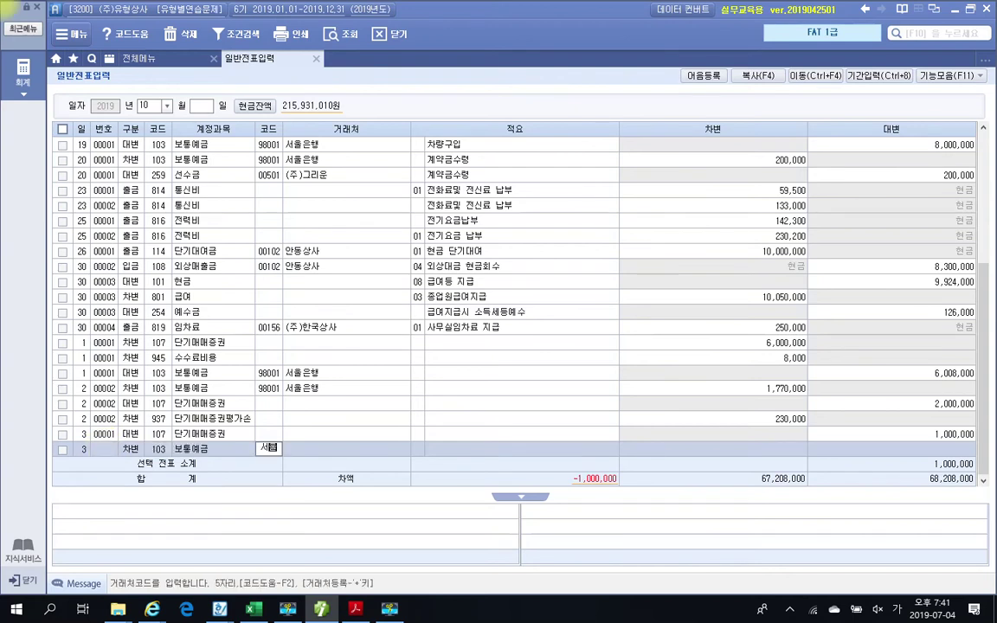
key(Return)
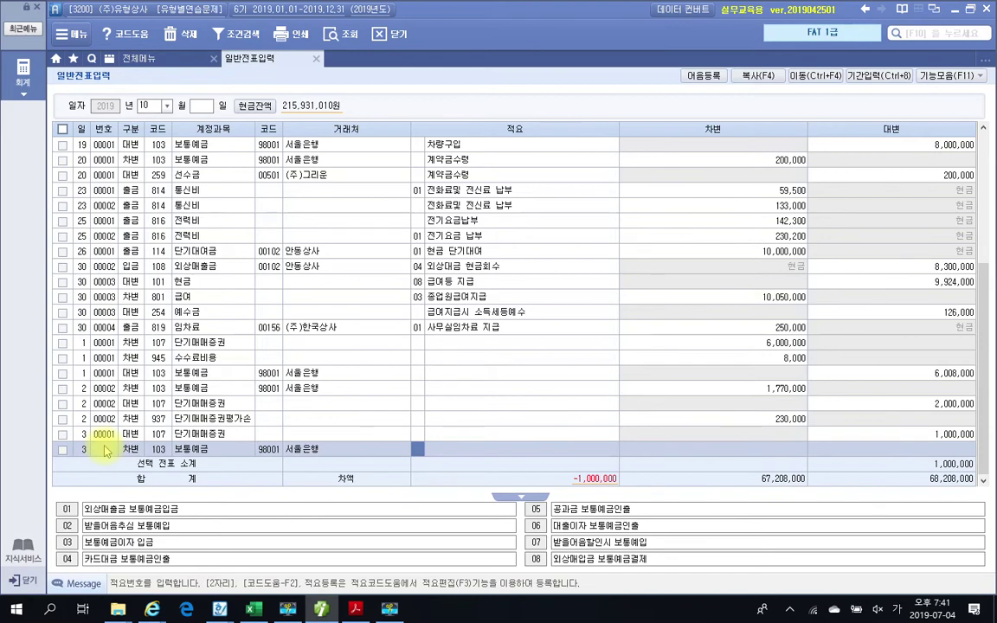
key(Return)
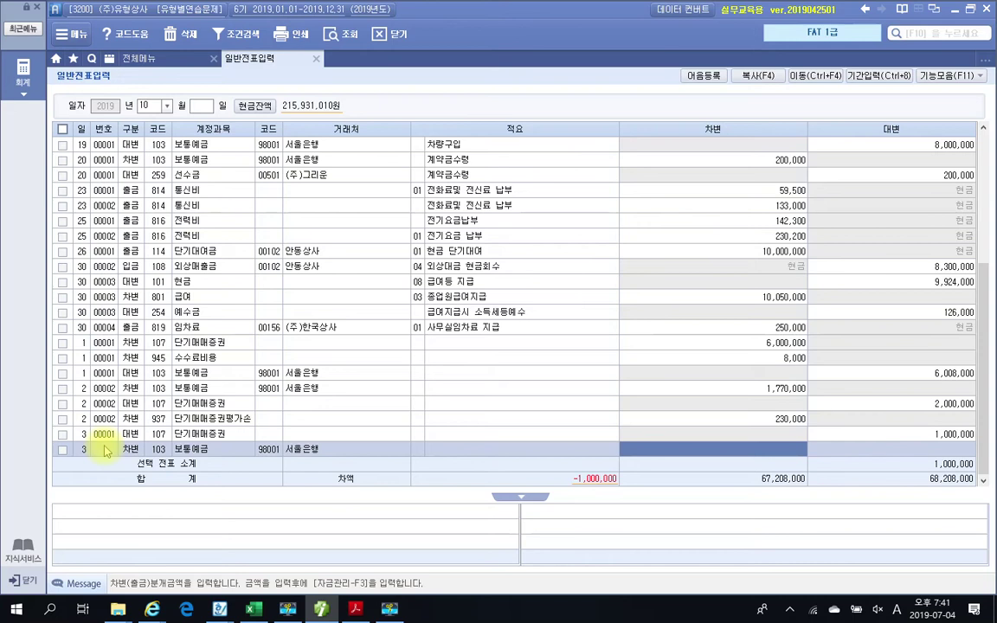
Set the amount of the day 3 보통예금 debit line to 1,280,000
text(270)
key(BackSpace)
key(BackSpace)
key(BackSpace)
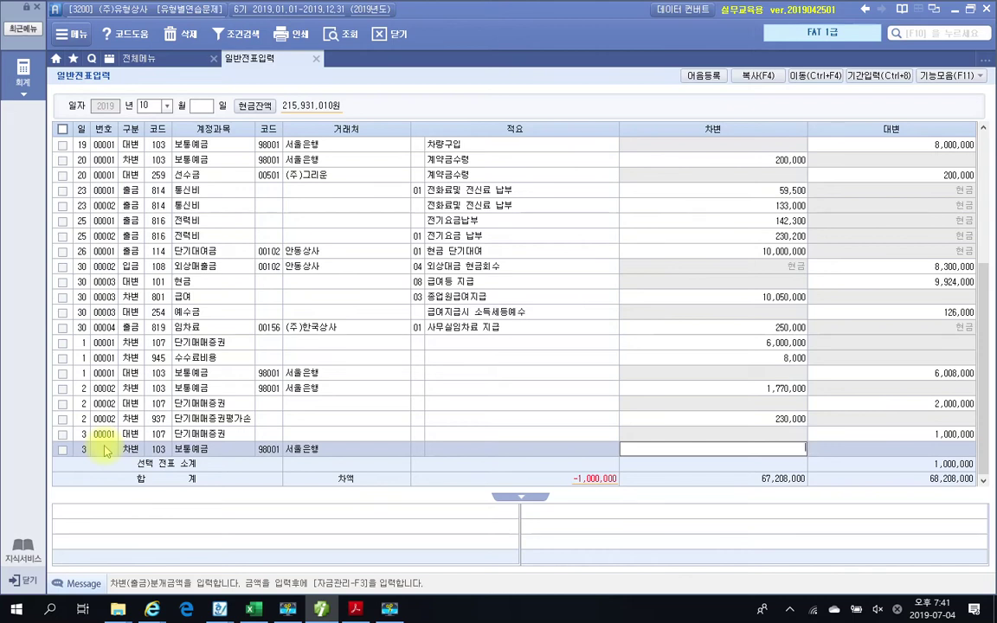
text(70,)
text(000)
key(BackSpace)
key(BackSpace)
key(BackSpace)
key(BackSpace)
key(BackSpace)
text(80000)
key(Return)
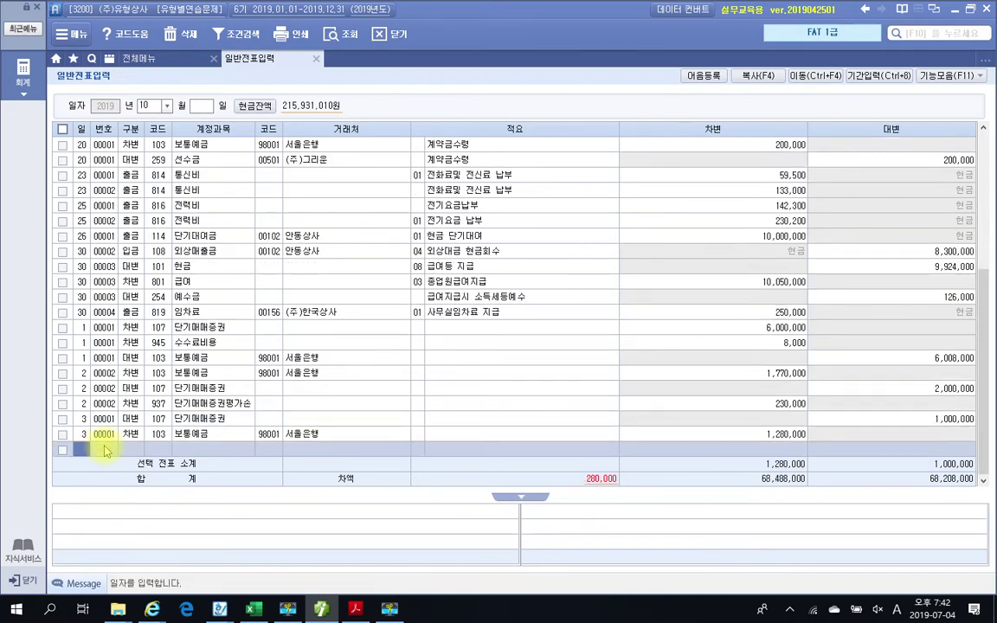
Start another credit line (대변) on day 3 and search the accounts for 단기
text(3)
key(Return)
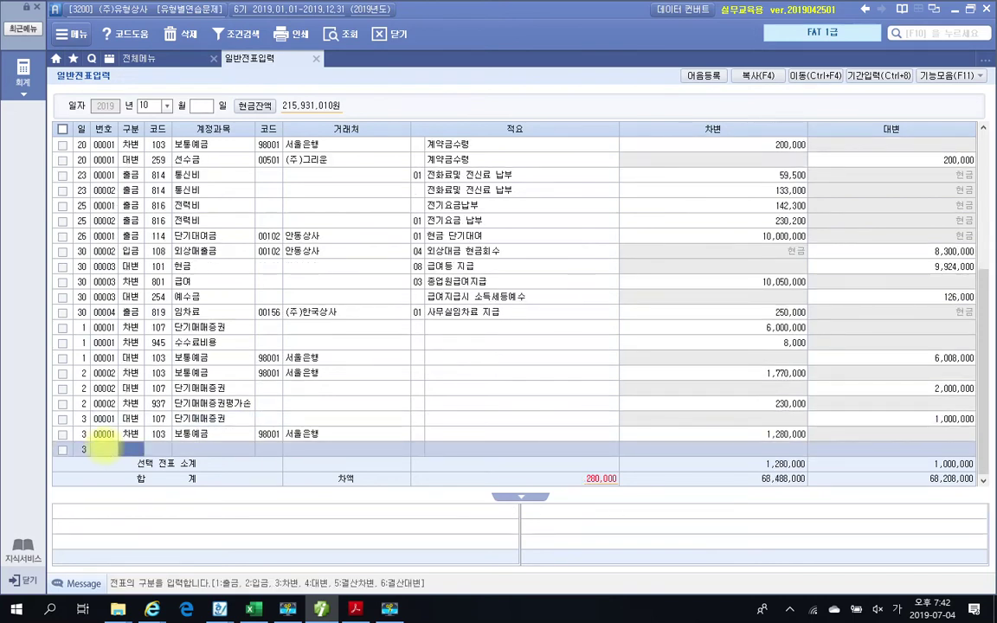
drag(562, 443, 618, 522)
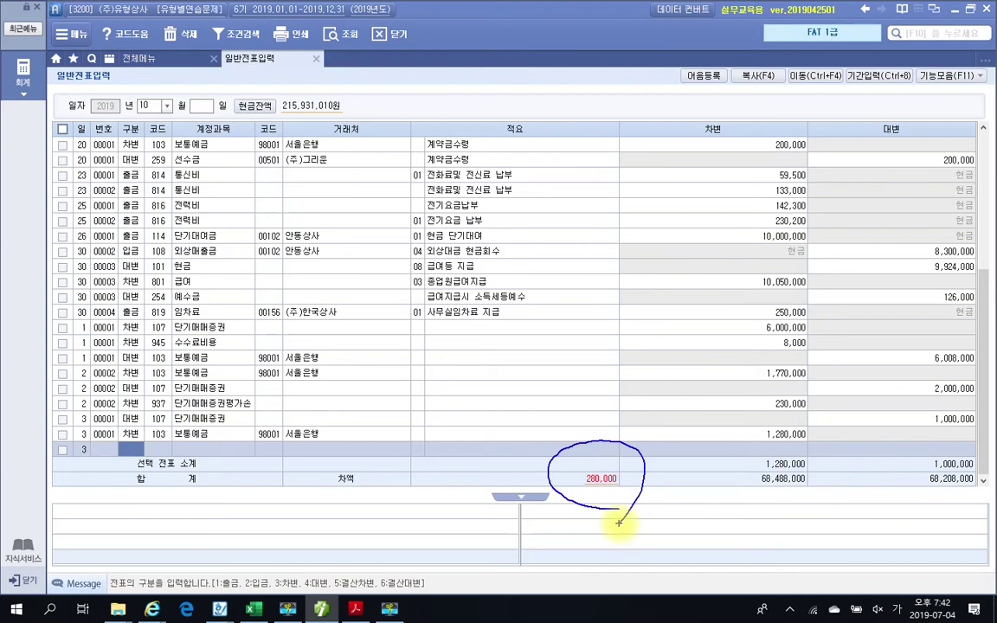
key(Escape)
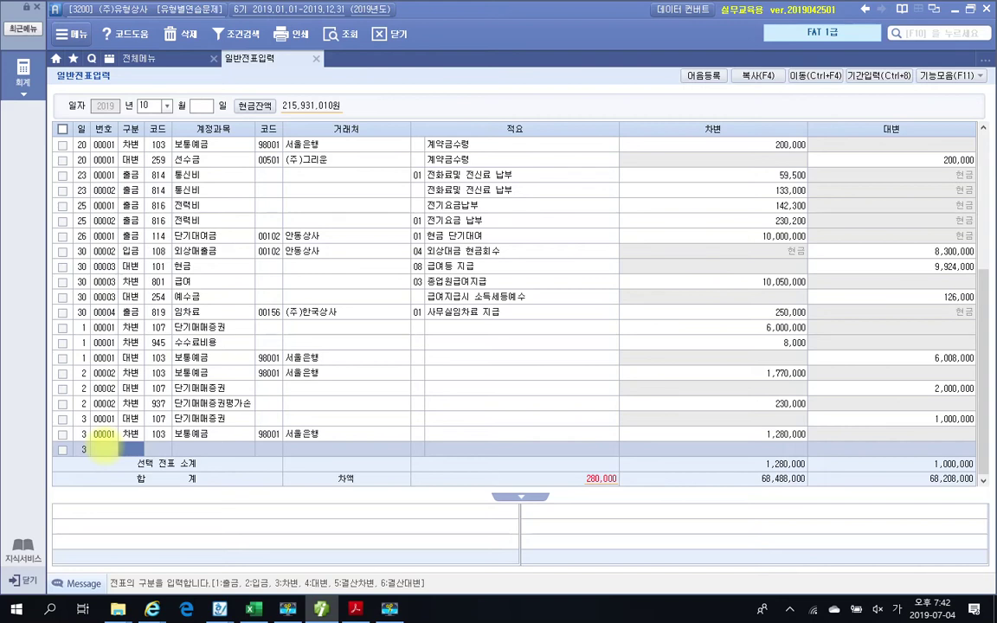
text(4)
key(Return)
text(단기)
key(Return)
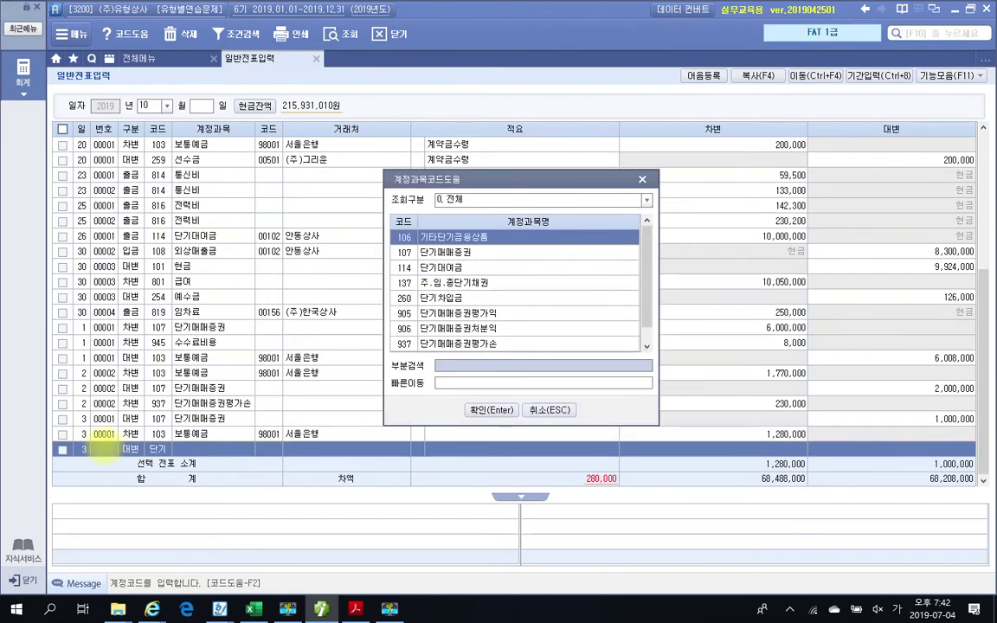
Choose 906 단기매매증권처분익 from the found accounts for the day 3 credit line
key(Down)
key(Down)
key(Down)
key(Down)
key(Down)
key(Down)
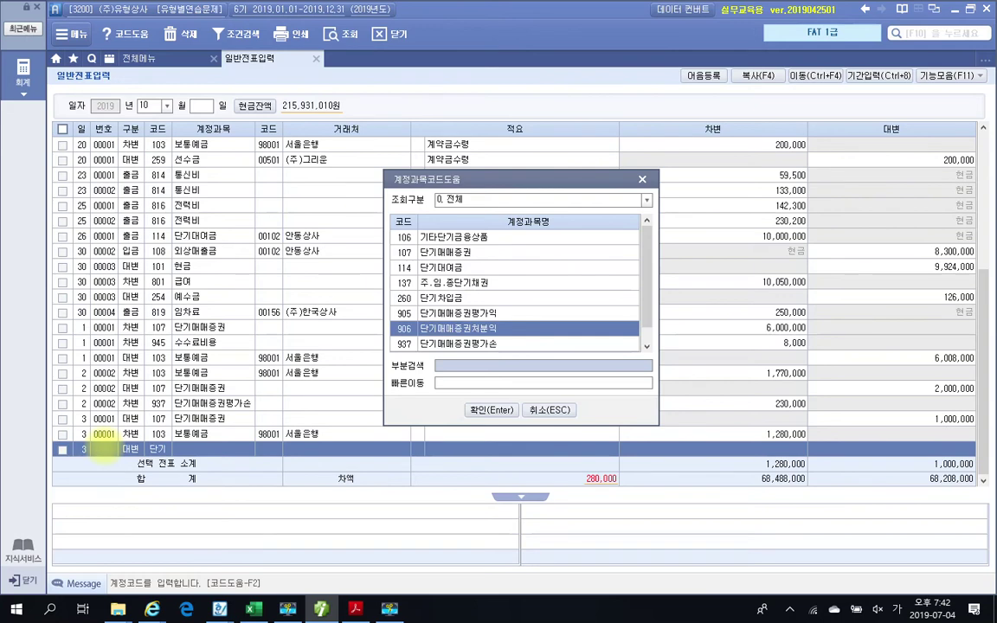
key(Return)
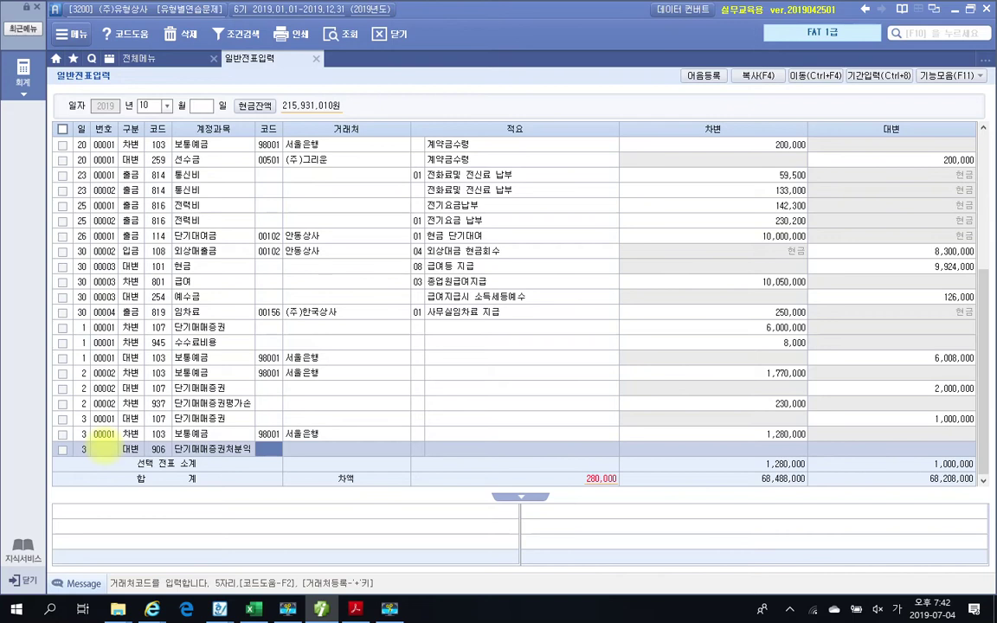
Set the 906 credit line's amount to 280,000 with 거래처 and 적요 left blank, and select the day 3 voucher to review its entries
key(Return)
key(Return)
key(Return)
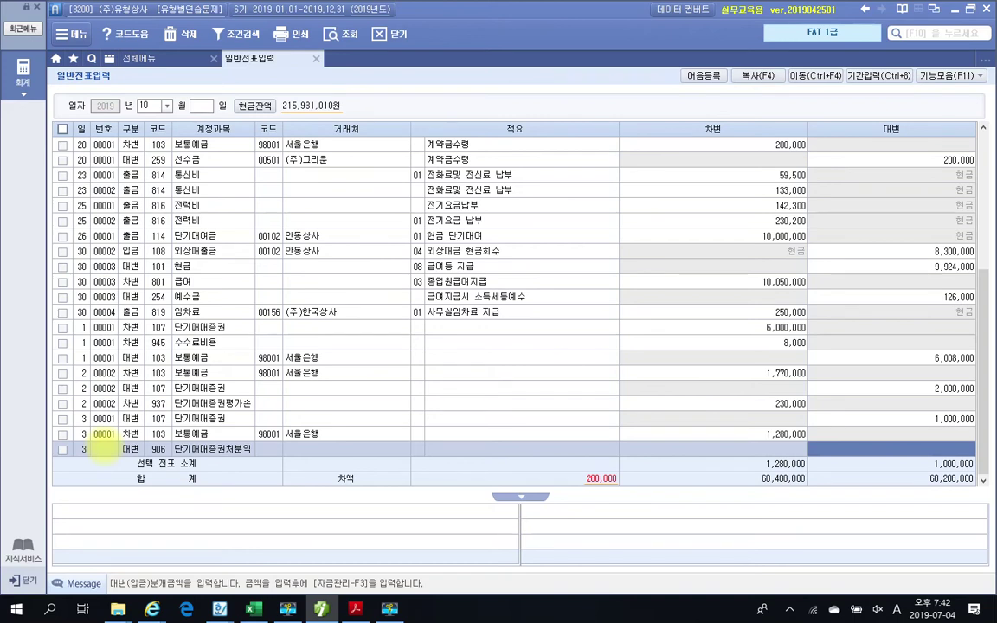
text(2800000)
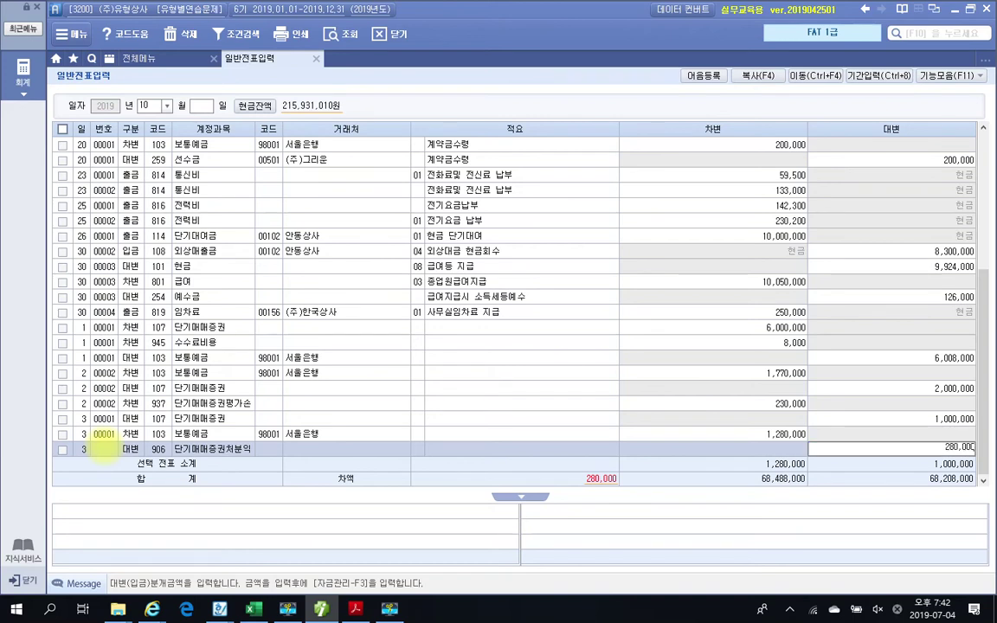
key(Return)
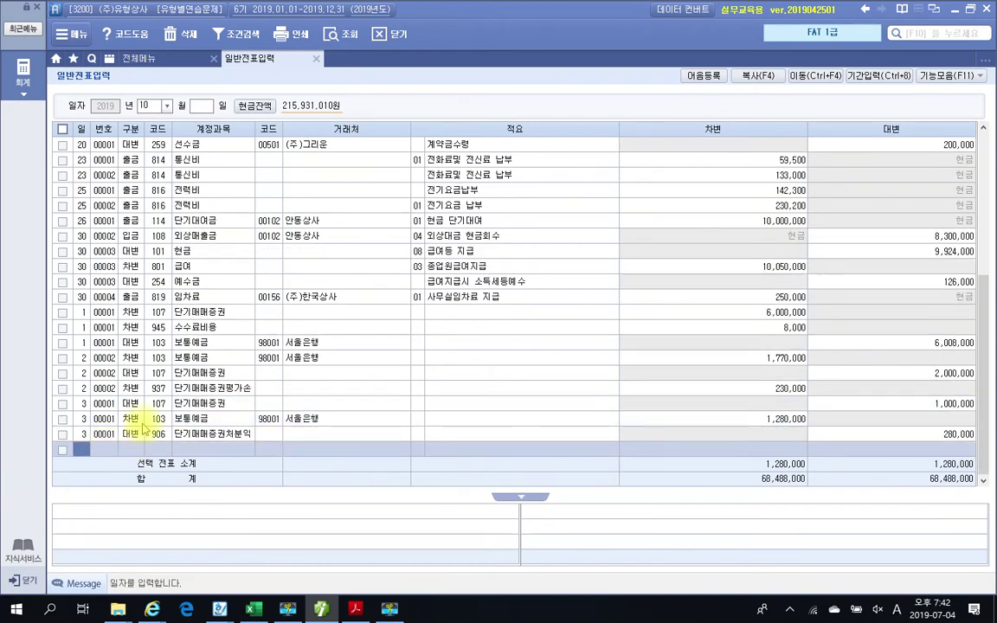
click(132, 419)
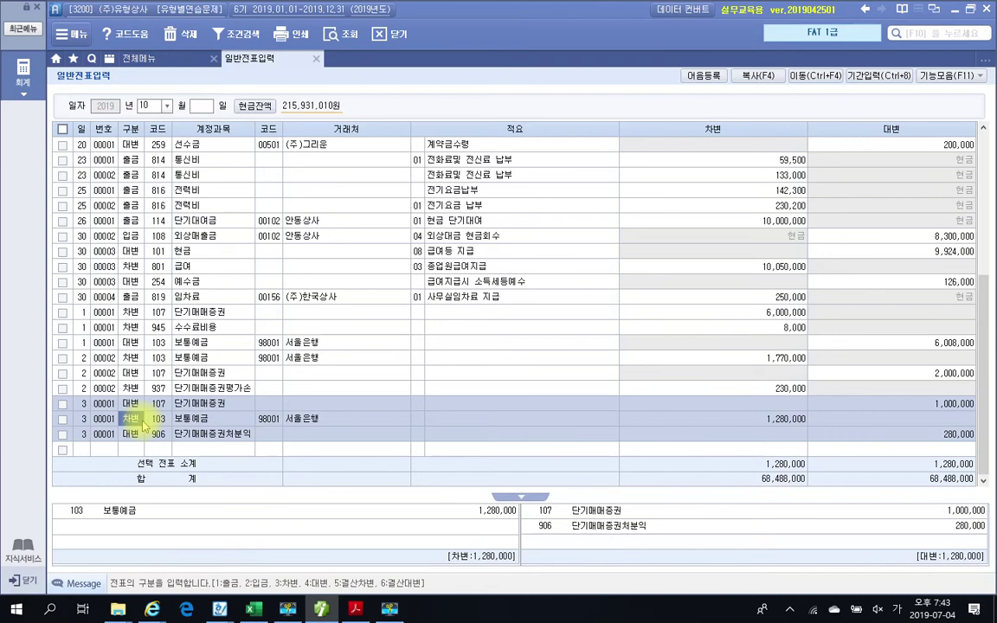
Switch to the practice PDF in Adobe Acrobat Reader and read the October 4 contract deposit transaction with (주)맘모스
click(354, 611)
scroll(343, 554, down, 3)
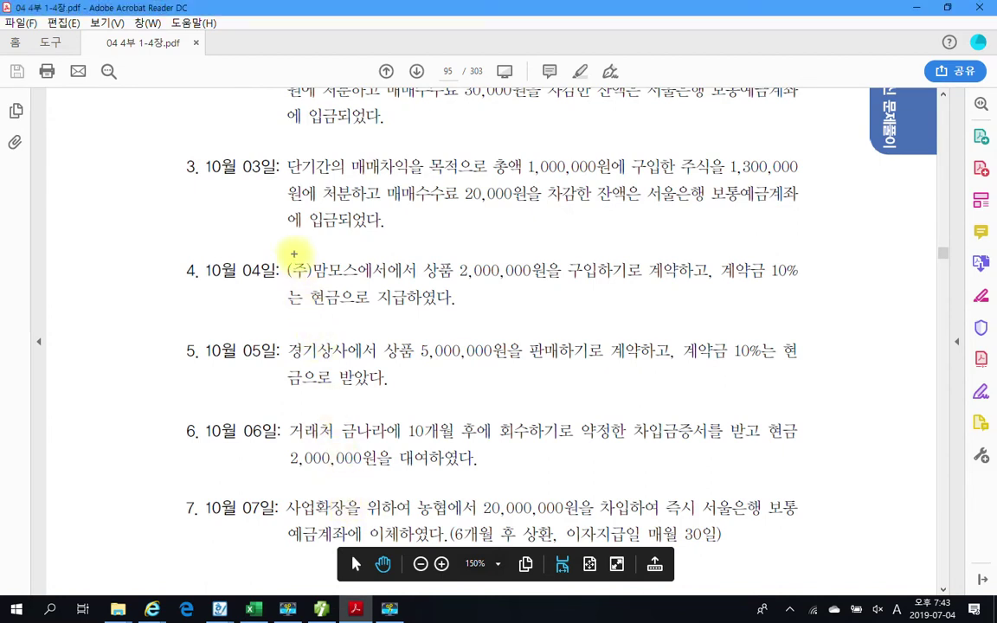
drag(277, 246, 810, 331)
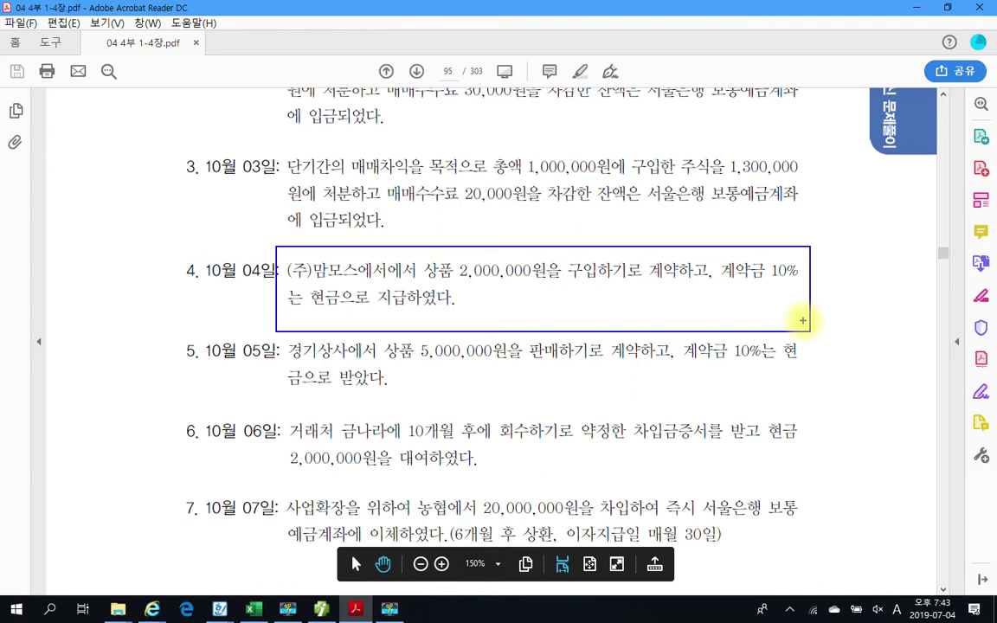
drag(715, 291, 814, 292)
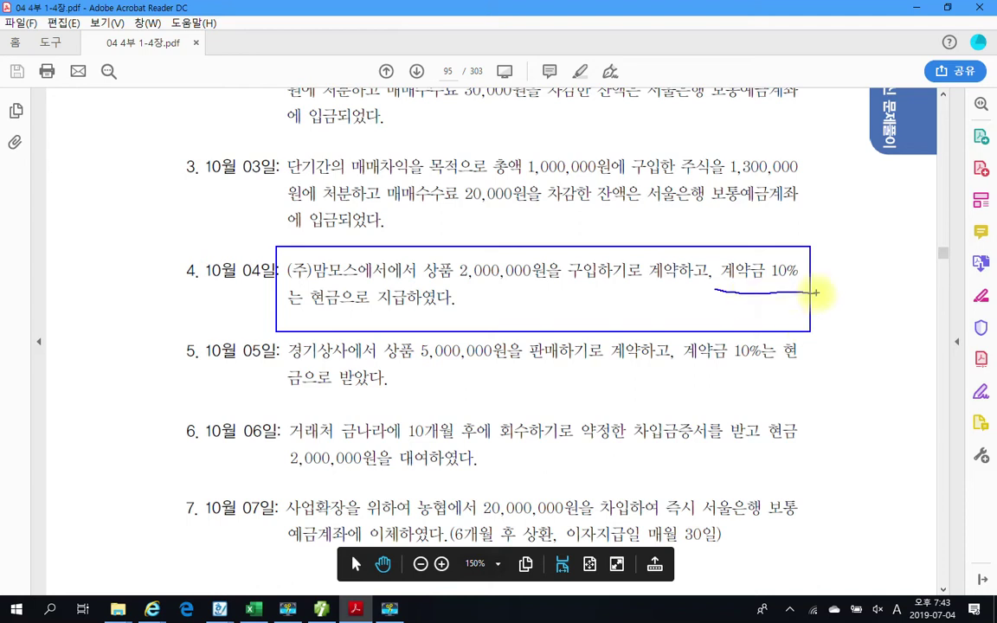
drag(284, 318, 481, 325)
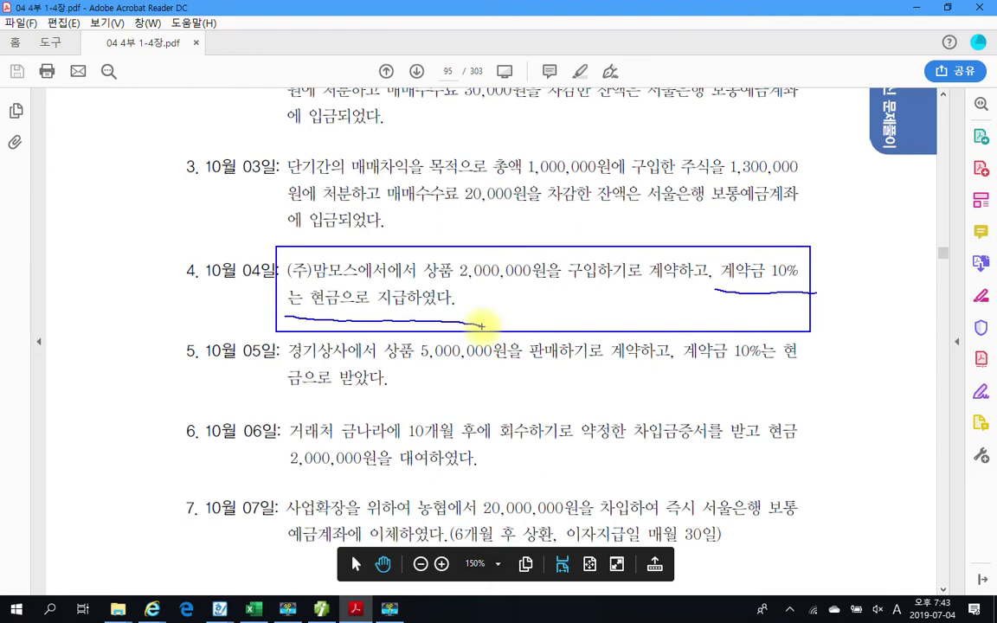
mouse_move(511, 285)
mouse_down()
mouse_move(519, 243)
mouse_move(528, 277)
mouse_up()
mouse_move(754, 281)
mouse_down()
mouse_move(766, 255)
mouse_move(812, 296)
mouse_up()
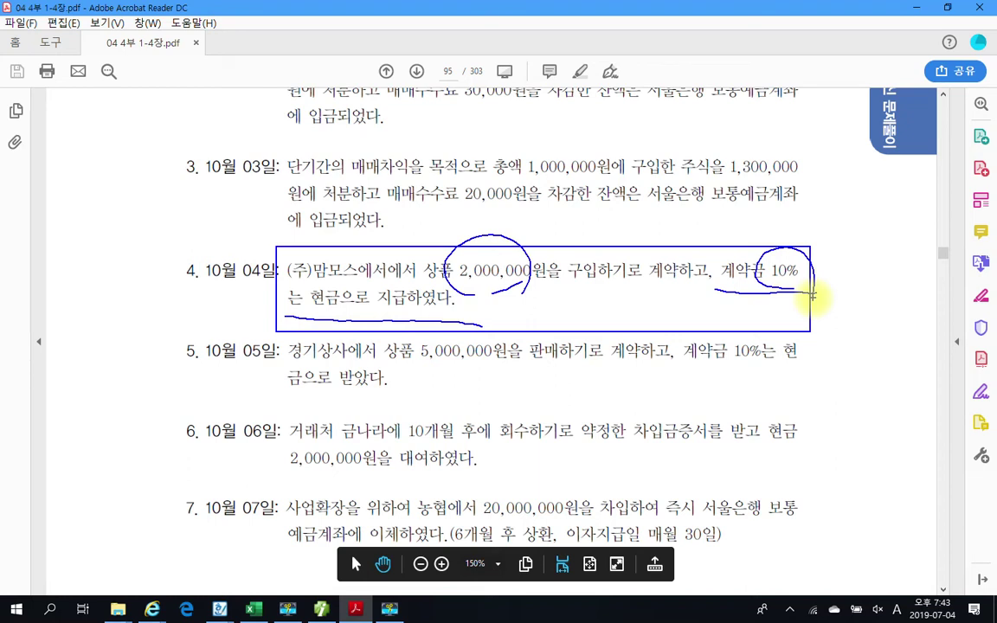
key(Escape)
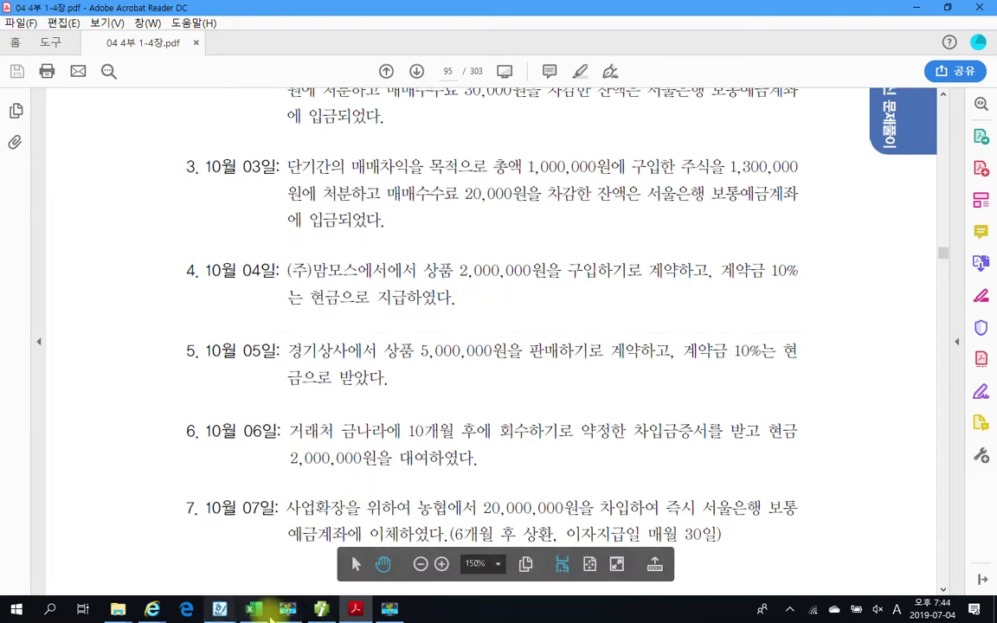
Switch back to Smart A and start a day 4 cash payment line (출금) with account 131 선급금
click(321, 609)
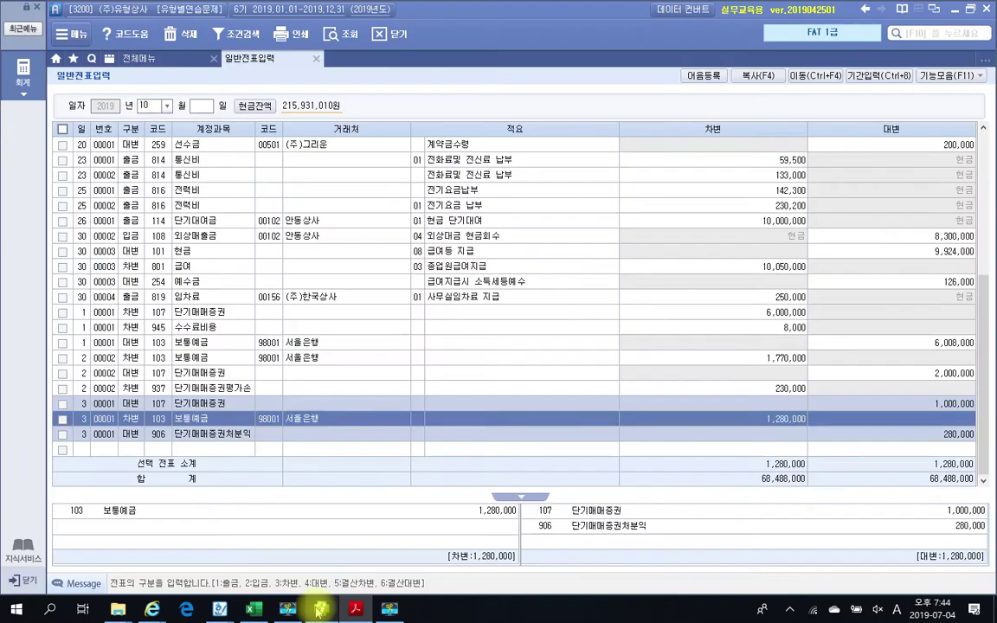
click(80, 450)
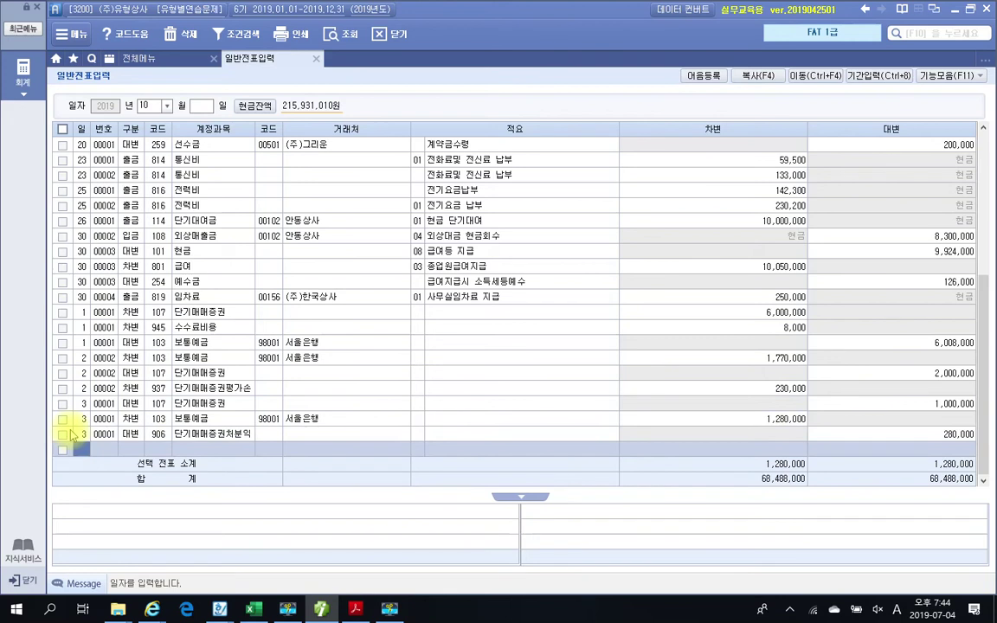
text(4)
key(Return)
text(1)
key(Return)
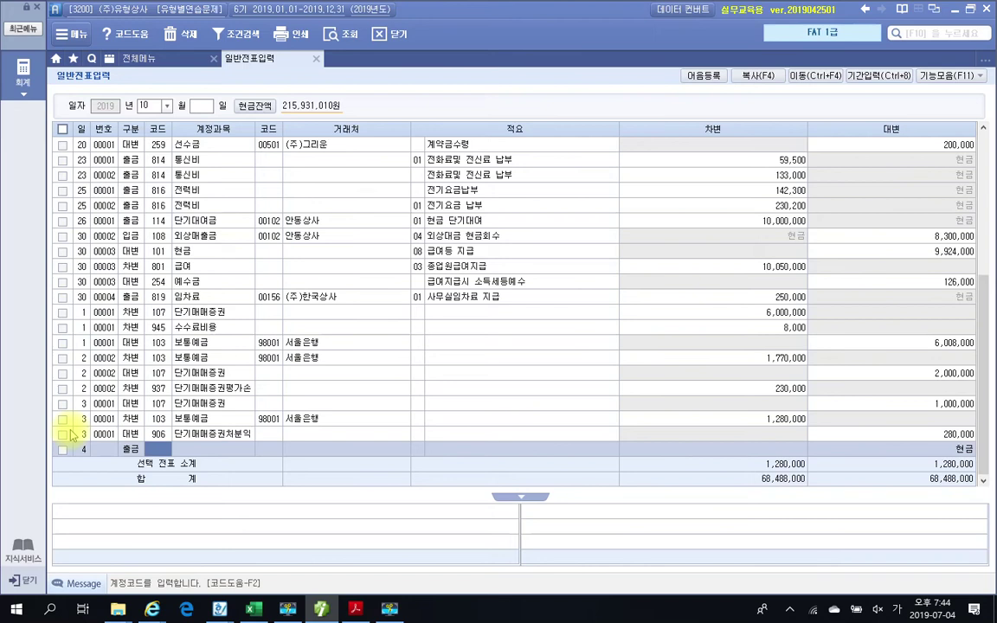
text(선급)
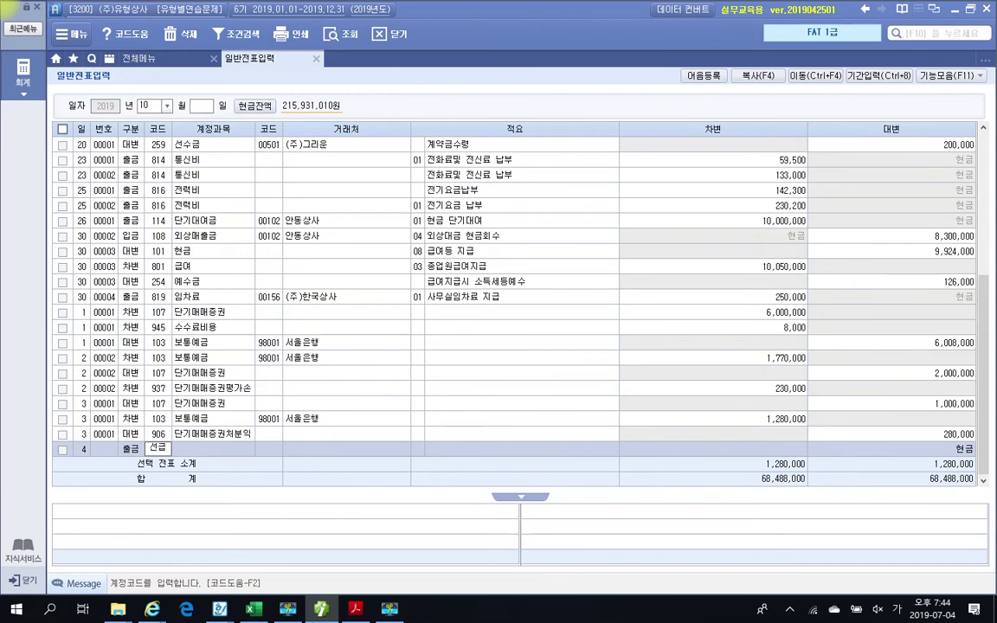
key(Return)
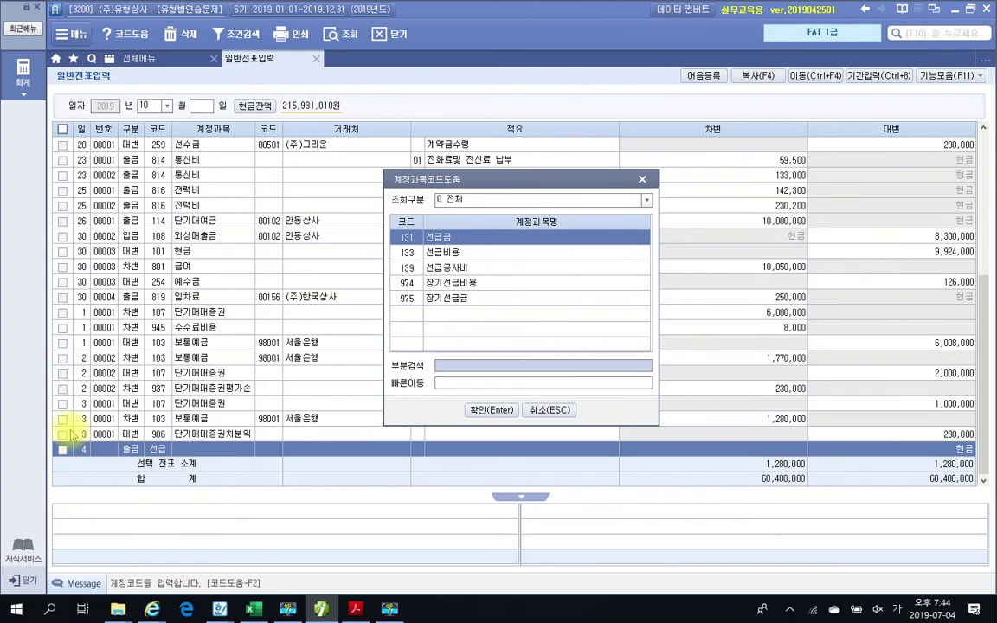
key(Return)
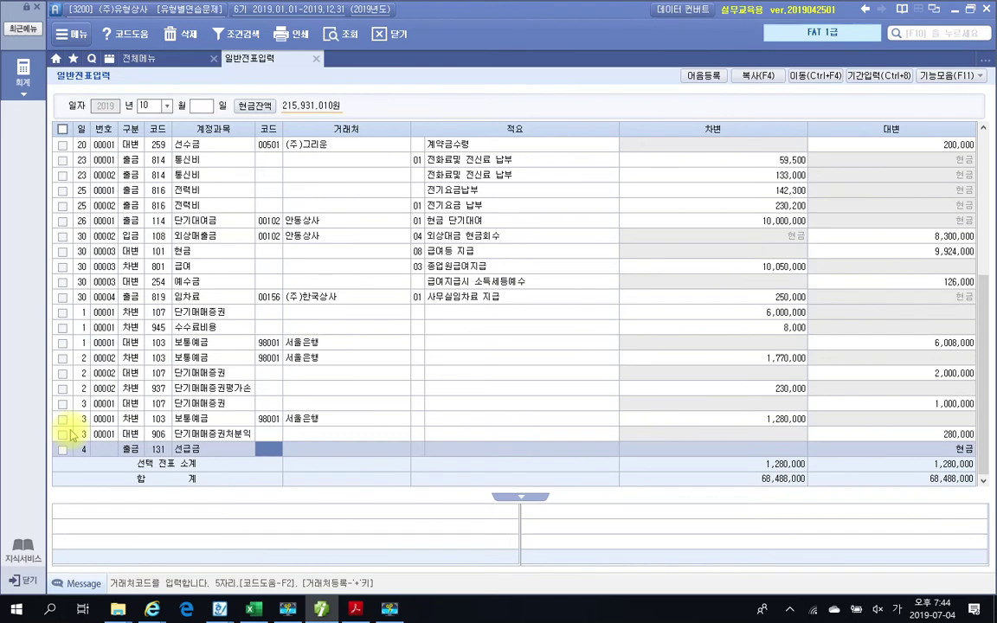
Set the day 4 line's 거래처 to (주)맘모스 and its amount to 200,000 with 적요 left blank, and select the line to review its entries
text(마모)
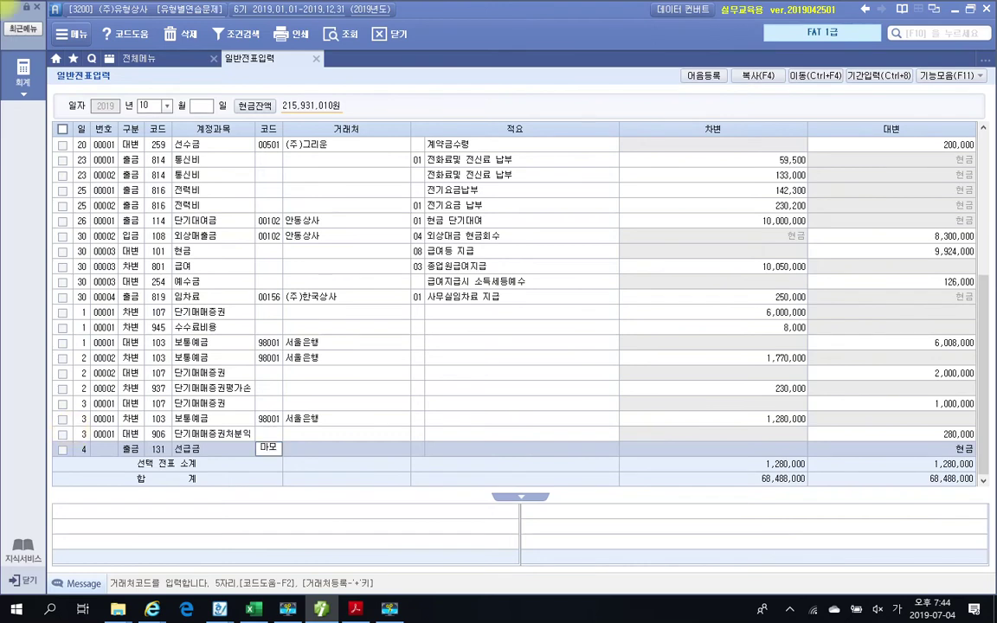
text(밈별)
key(Return)
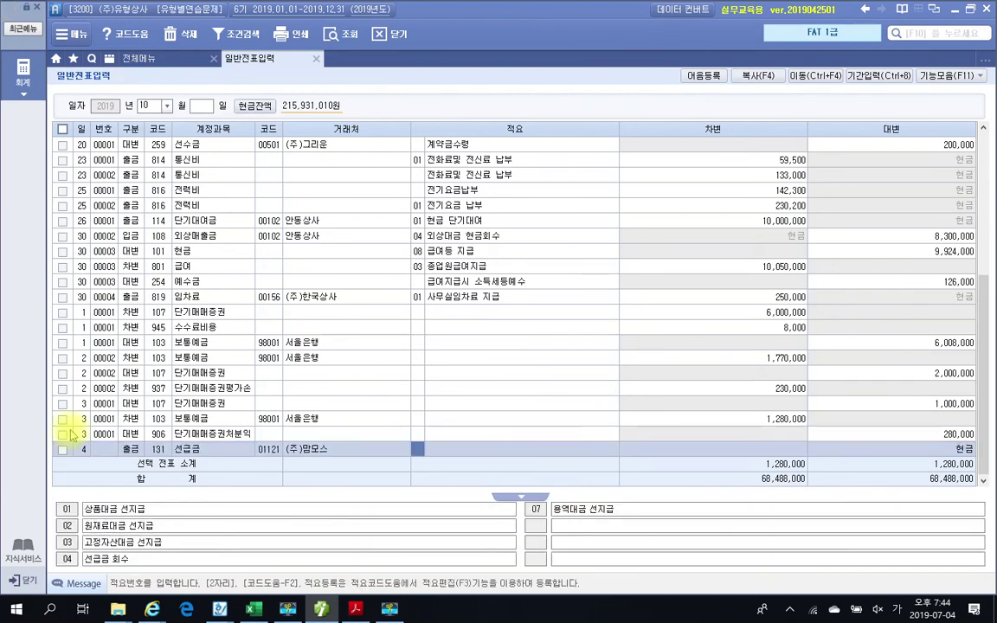
key(Return)
text(200,000)
key(Return)
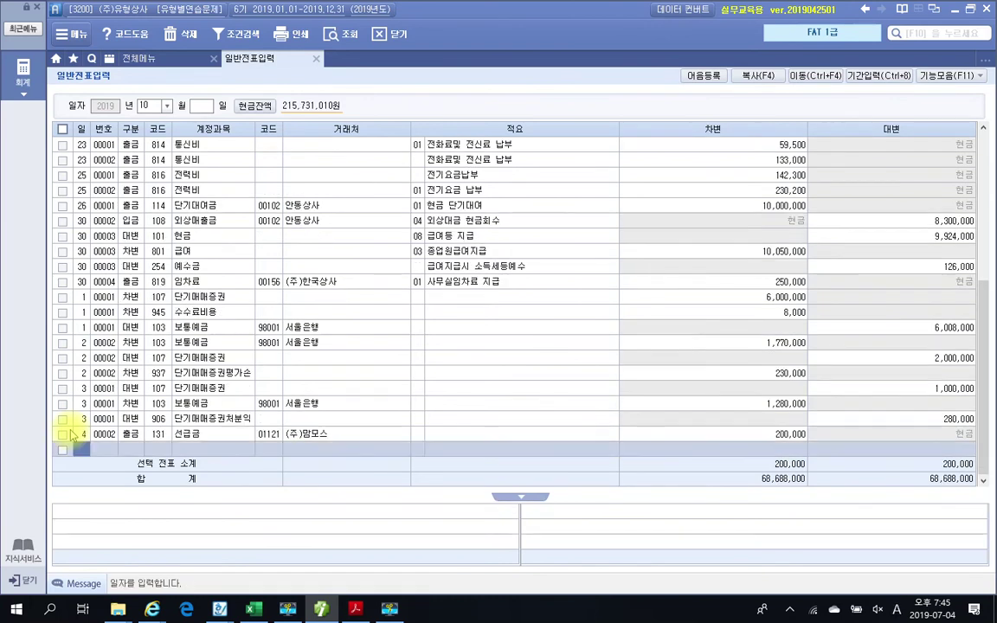
key(Up)
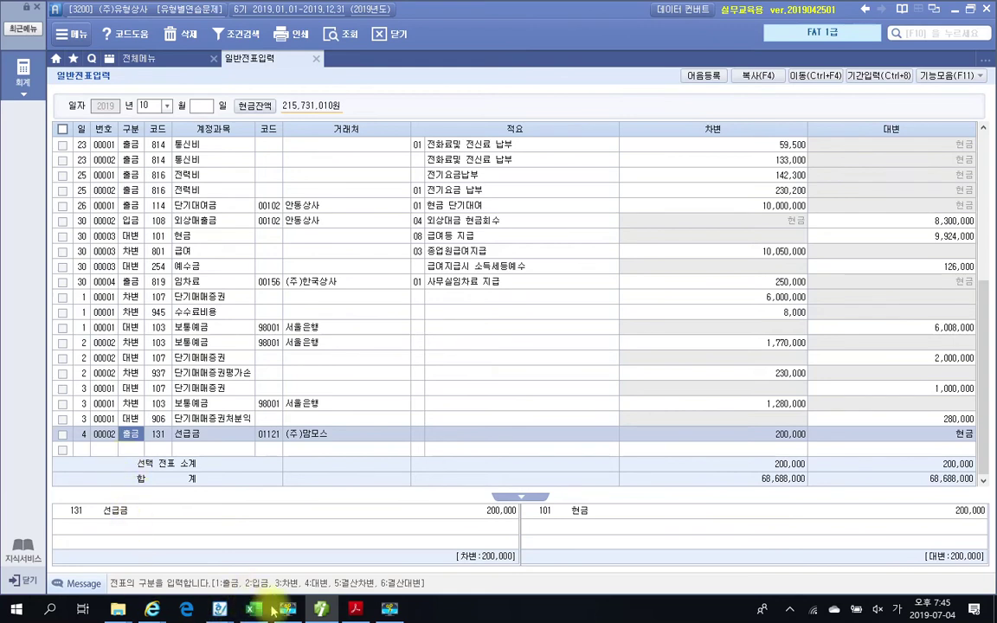
Switch to the practice PDF in Adobe Acrobat Reader and read the October 5 contract deposit transaction with 경기상사
mouse_move(321, 611)
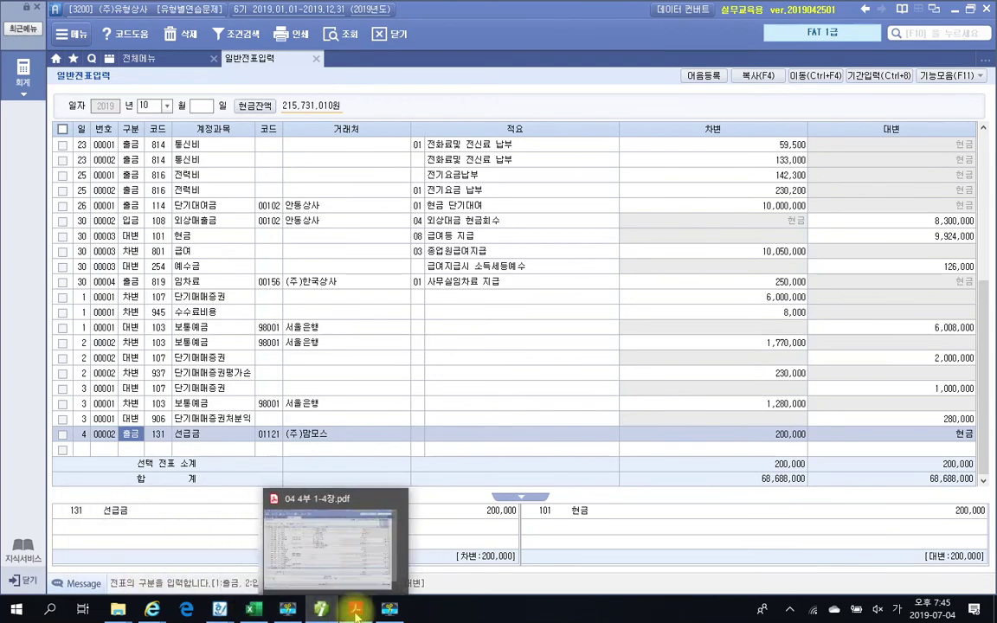
click(355, 611)
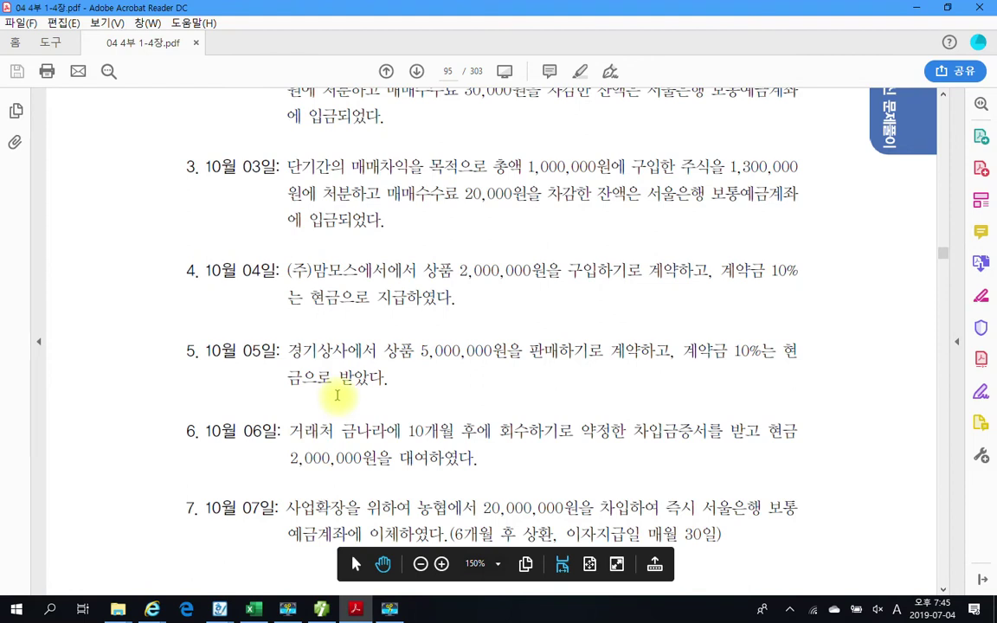
scroll(338, 395, down, 1)
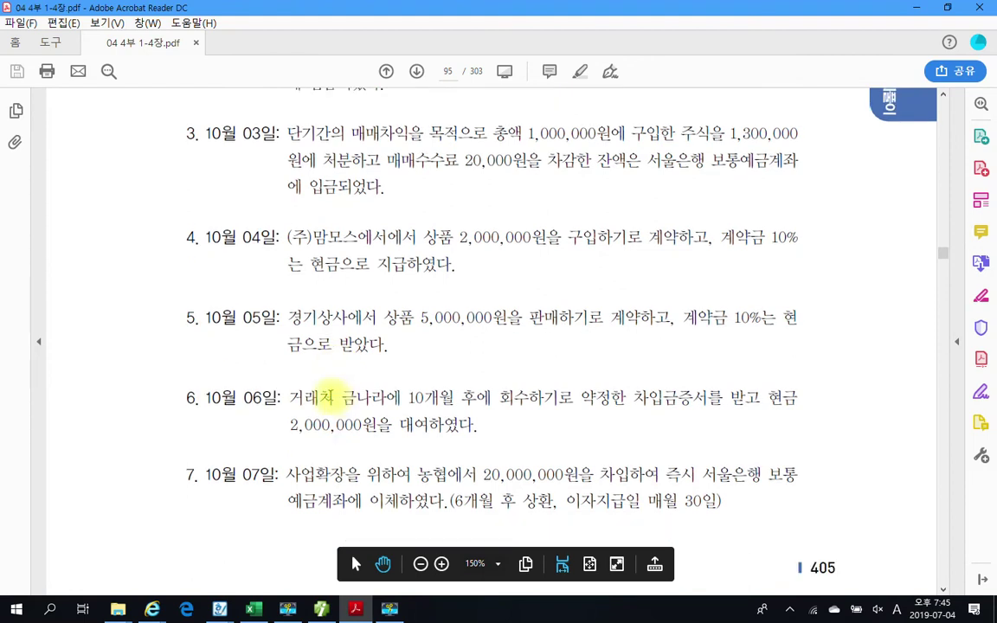
drag(277, 296, 862, 362)
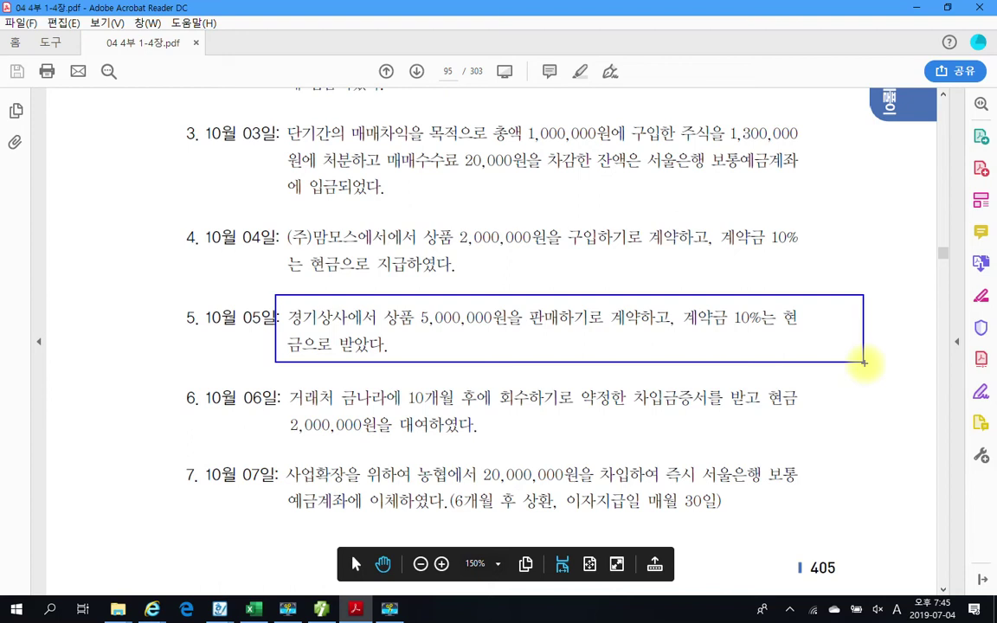
drag(695, 336, 790, 341)
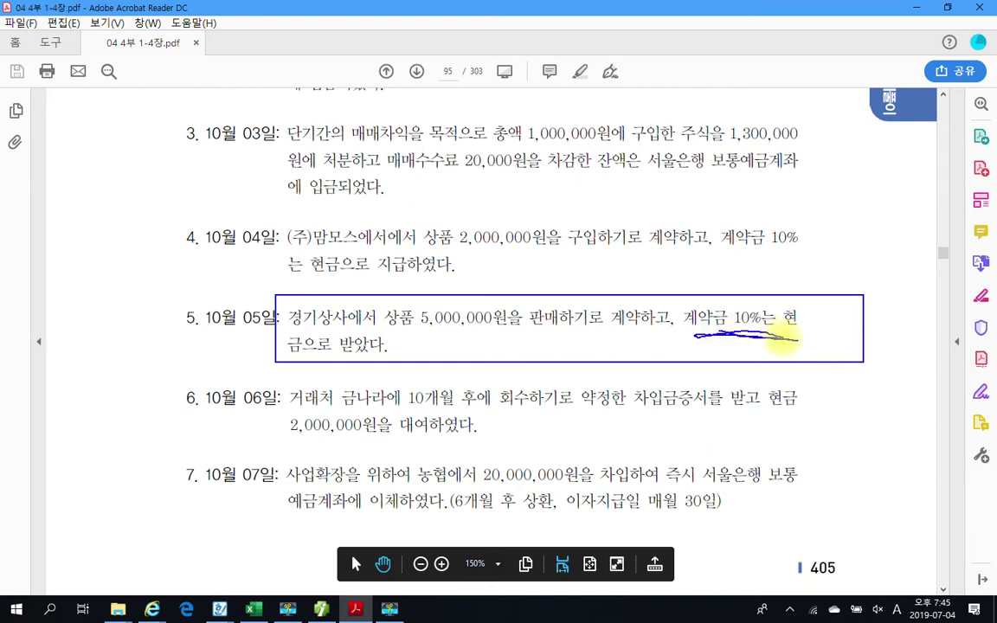
drag(422, 339, 516, 338)
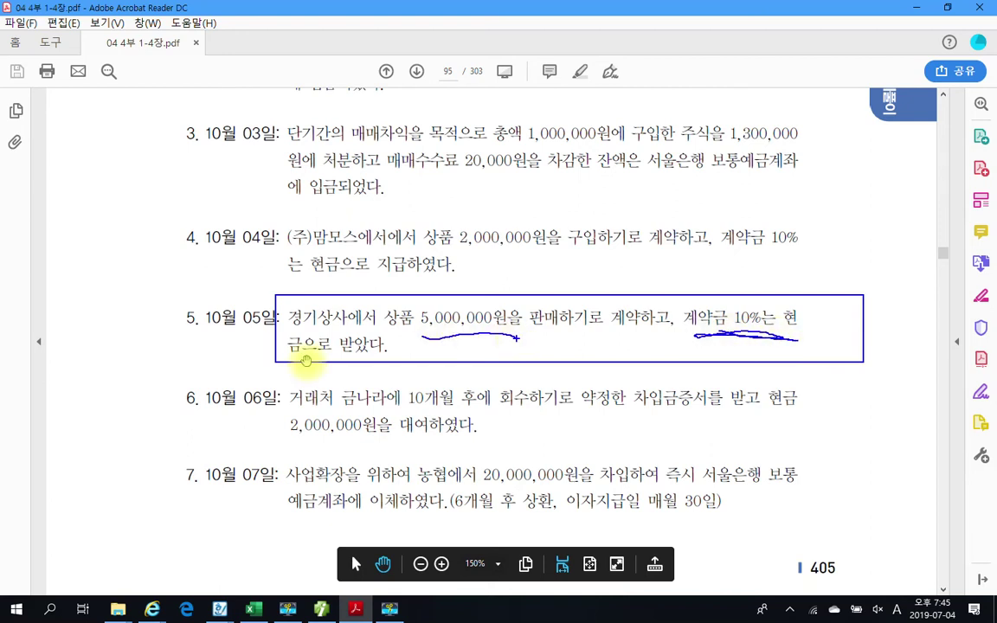
key(Escape)
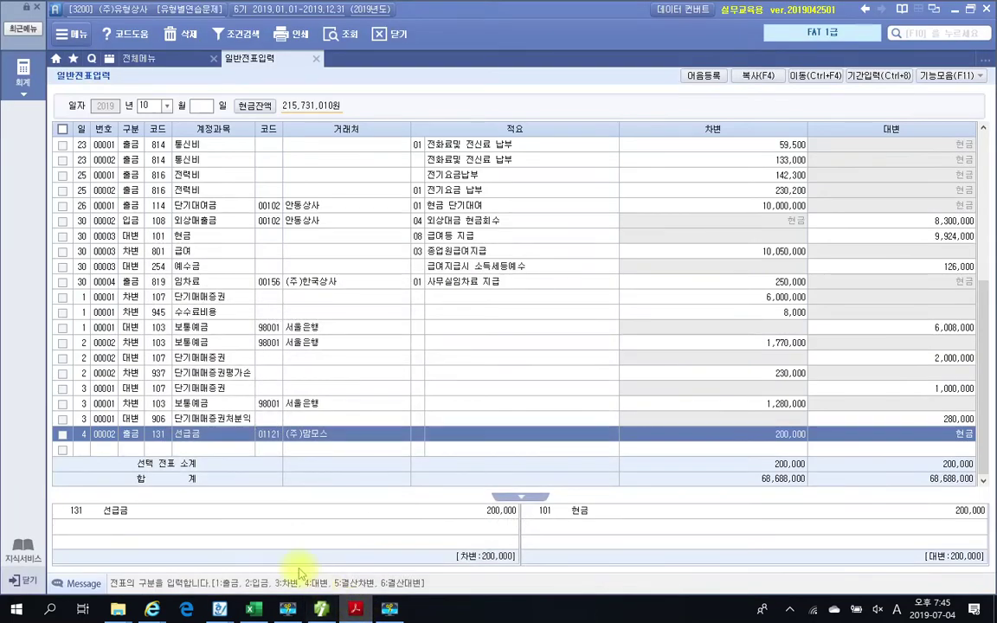
Back in Smart A, start a day 5 cash receipt line (입금) with account 259 선수금
click(90, 452)
text(5)
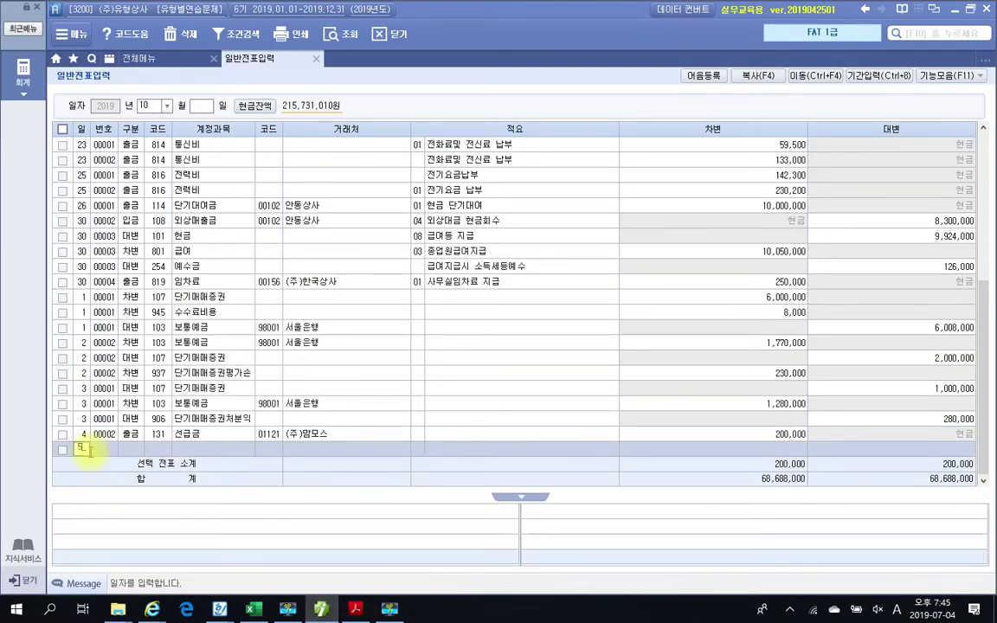
key(Return)
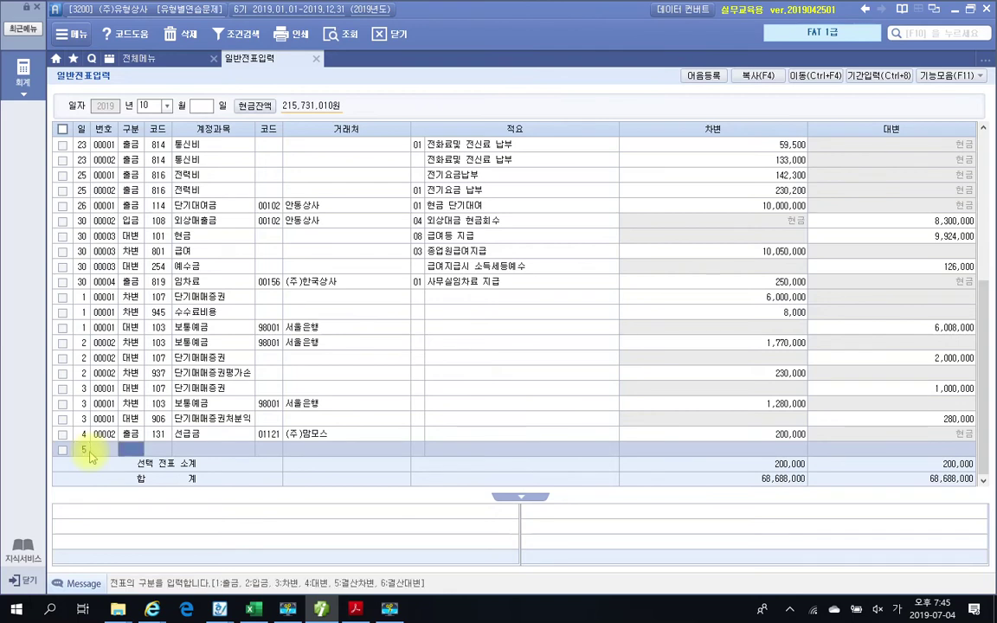
text(2)
key(Return)
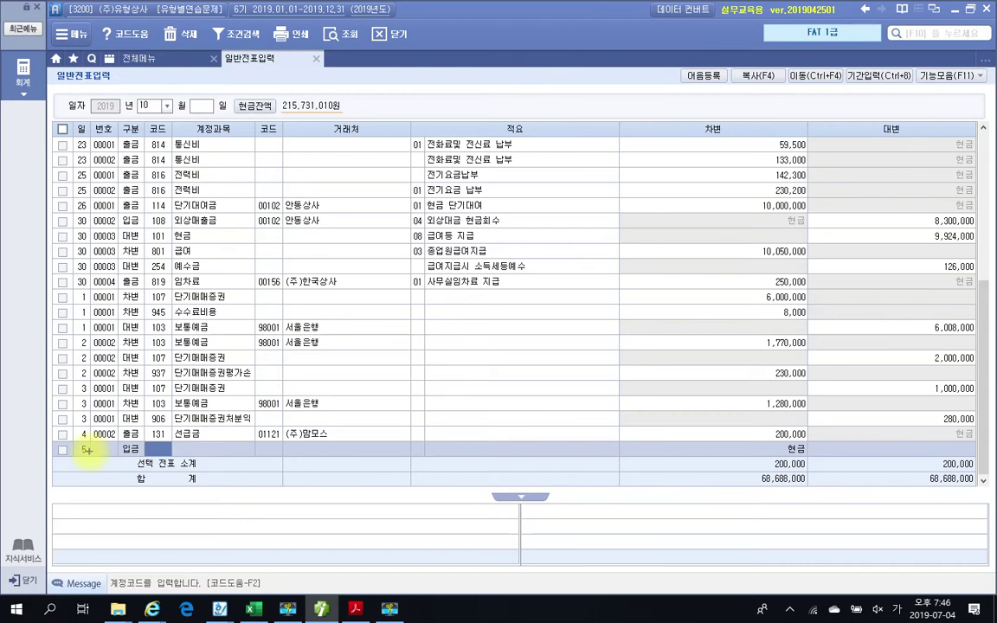
mouse_move(817, 460)
mouse_down()
mouse_move(827, 445)
mouse_move(811, 473)
mouse_up()
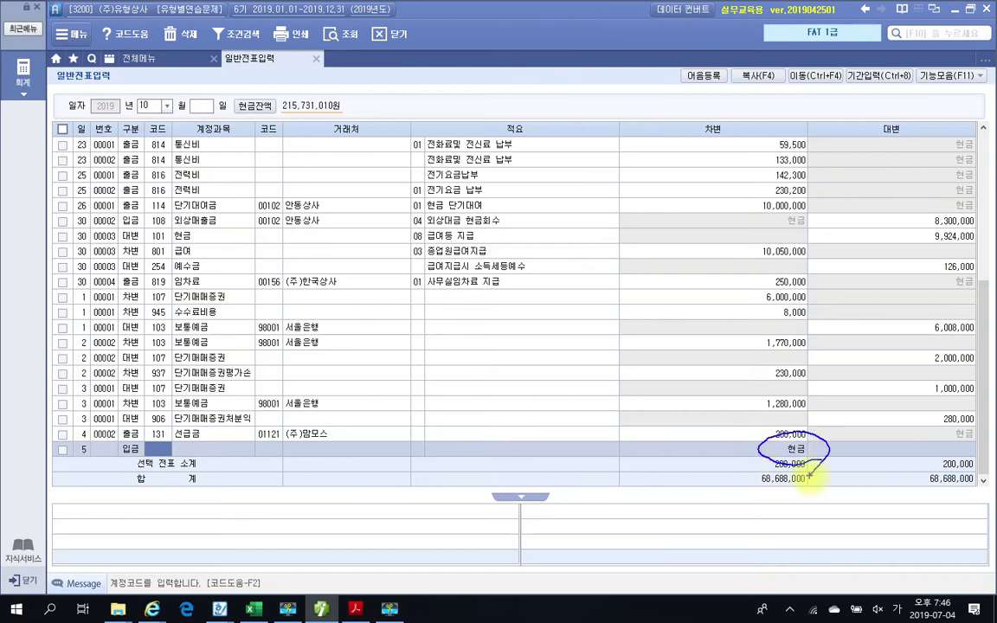
key(Escape)
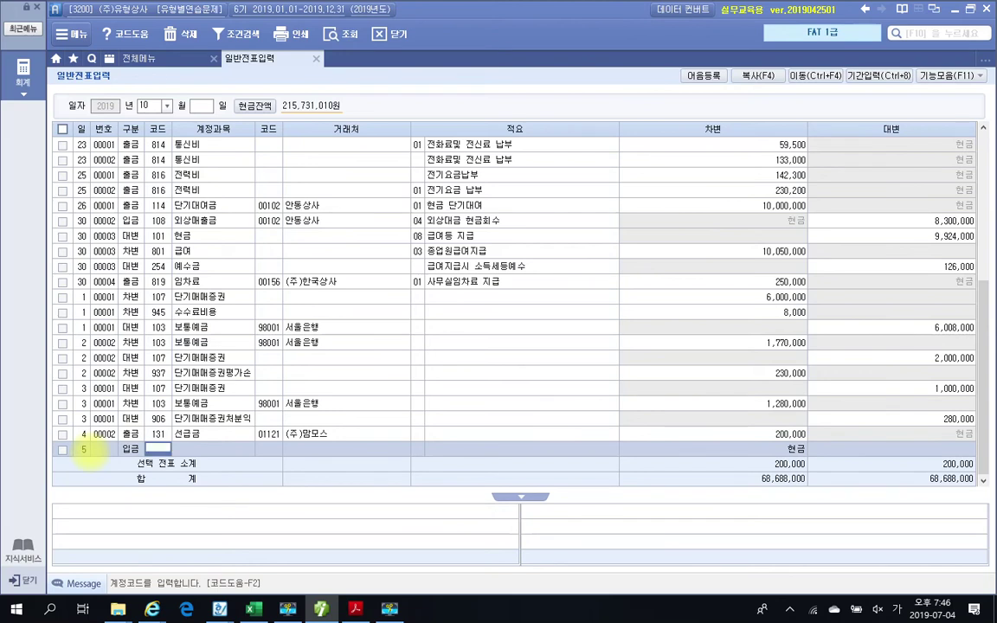
text(선수)
key(Return)
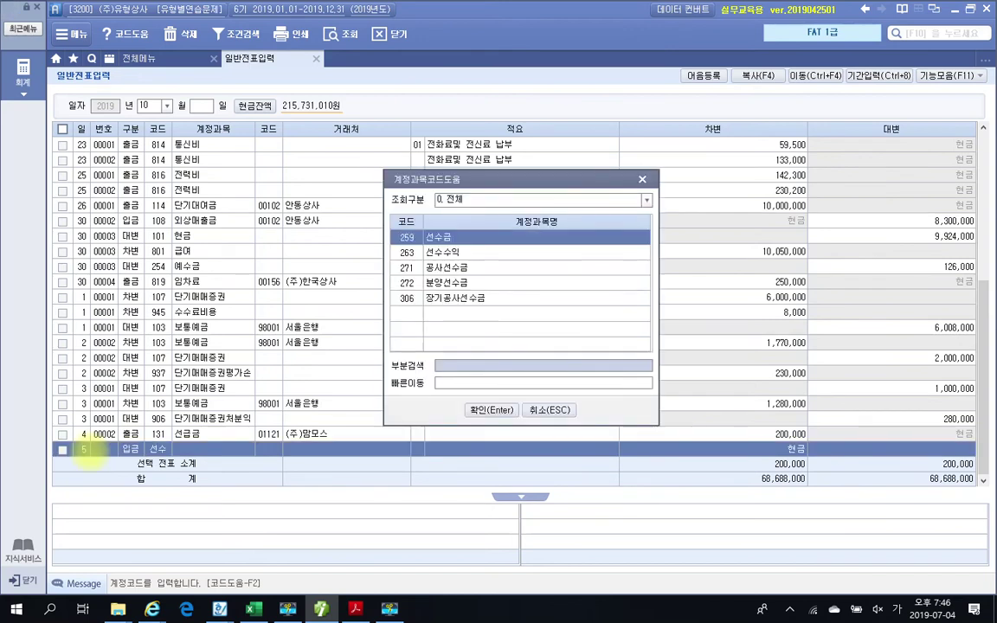
key(Return)
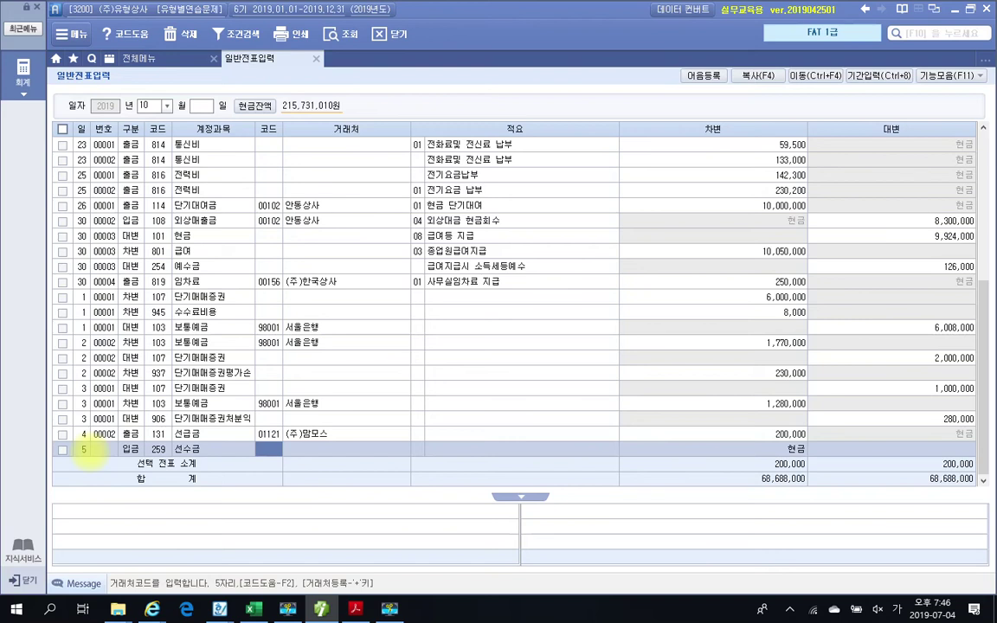
Set the day 5 line's 거래처 to 00131 경기상사 and its amount to 500,000, leaving 적요 blank
text(경기)
key(Return)
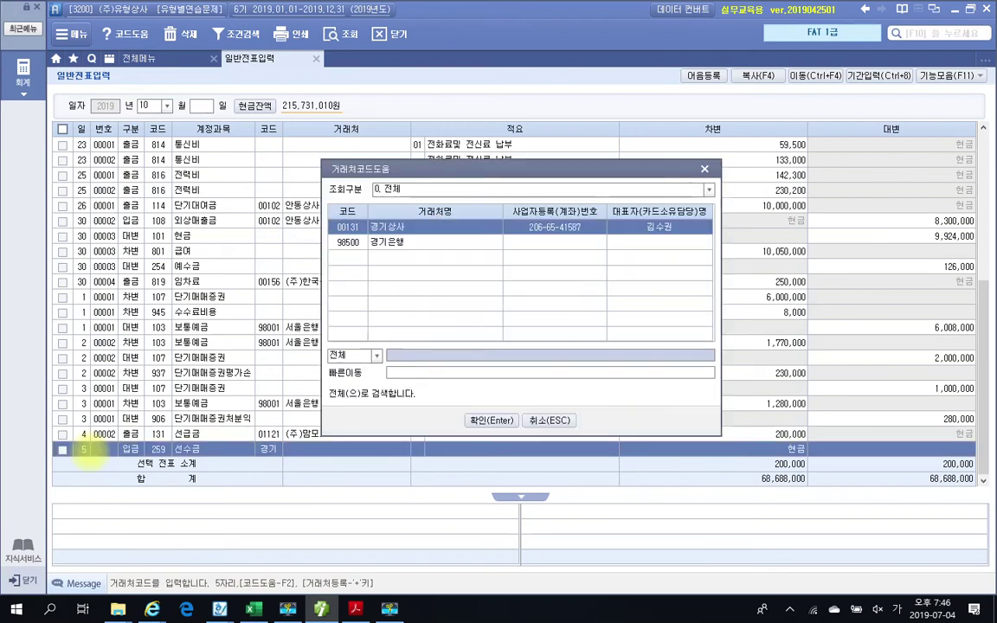
key(Return)
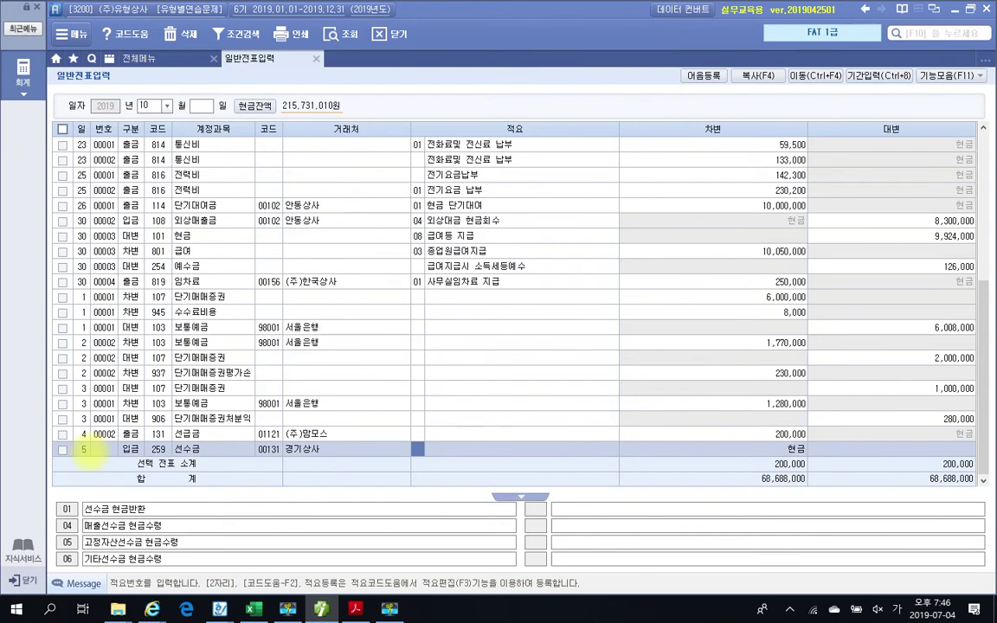
key(Return)
text(5000000)
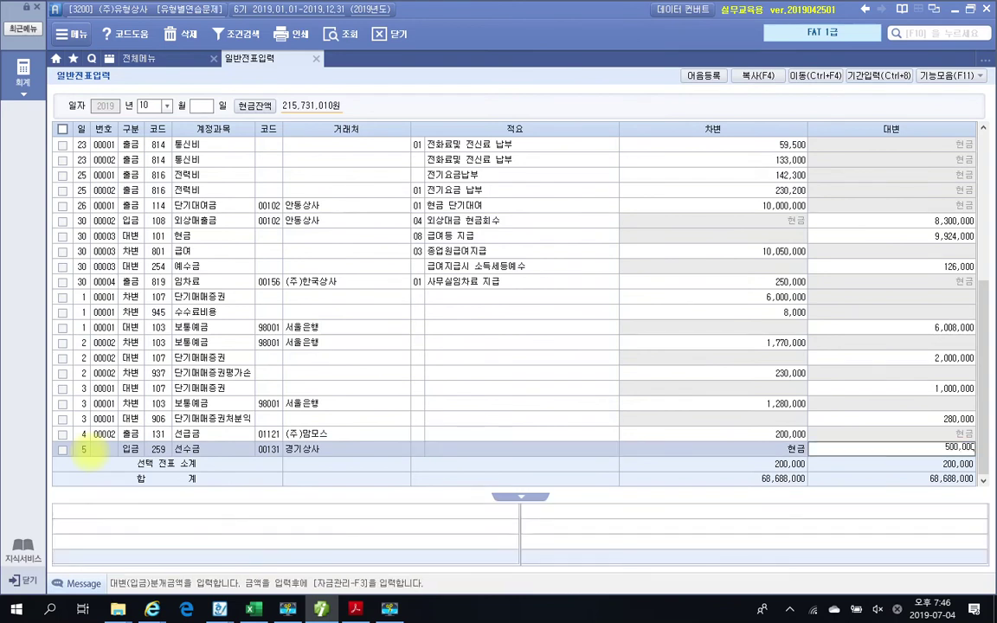
key(Return)
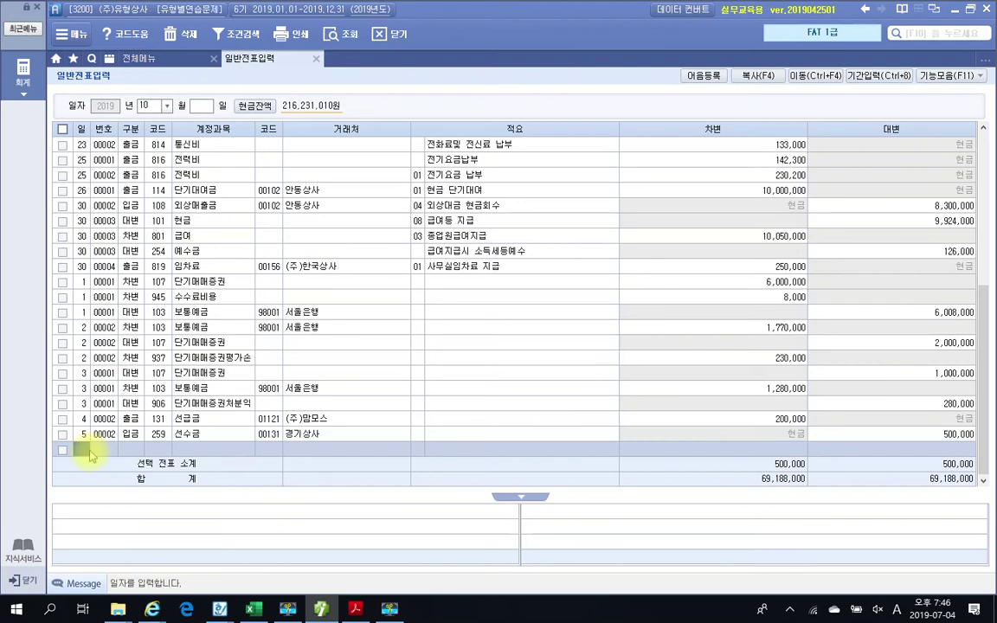
Switch to the practice PDF in Adobe Acrobat Reader and read the October 6 cash loan to 금나라, noting its collection term and loan certificate
click(321, 611)
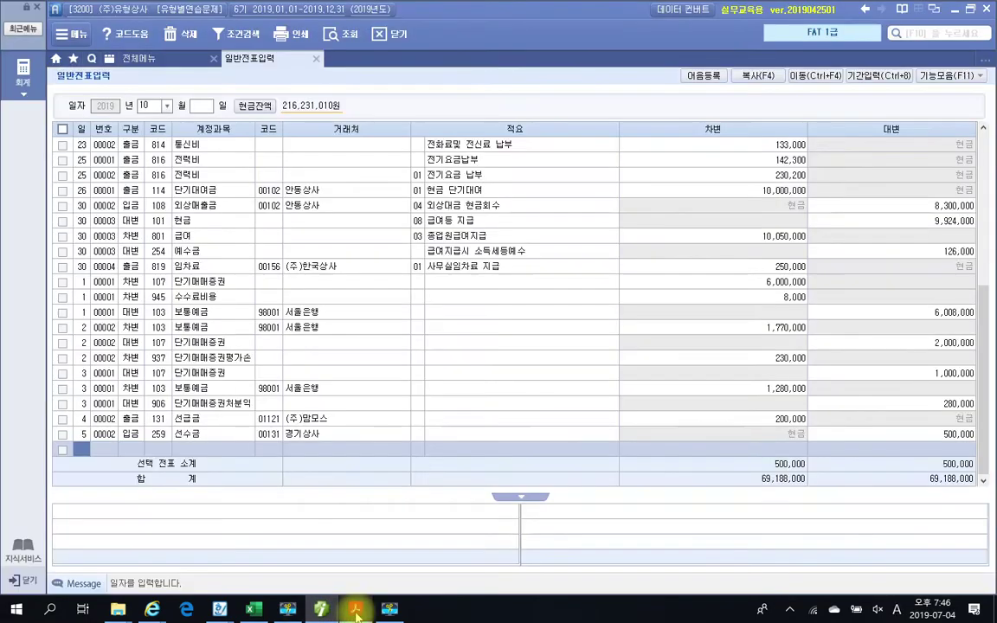
click(355, 608)
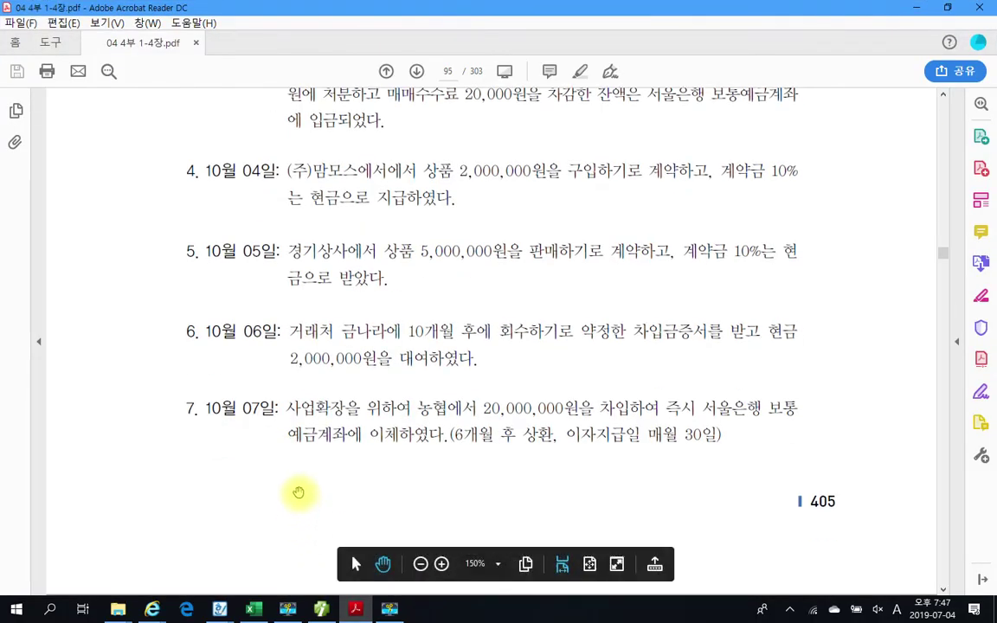
drag(279, 296, 826, 390)
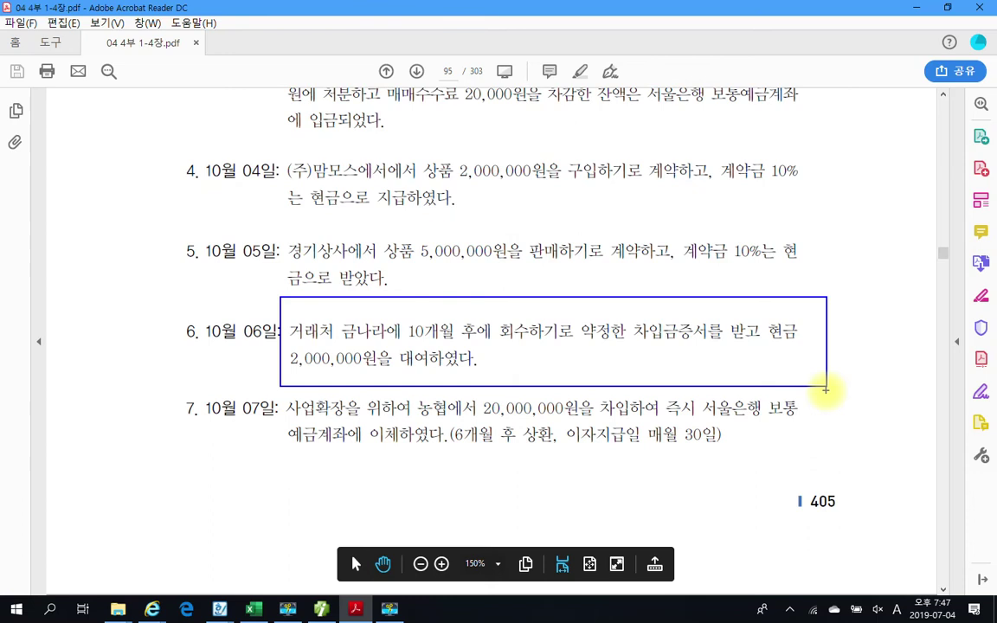
mouse_move(282, 315)
mouse_down()
mouse_move(294, 381)
mouse_move(841, 363)
mouse_move(545, 296)
mouse_move(286, 305)
mouse_up()
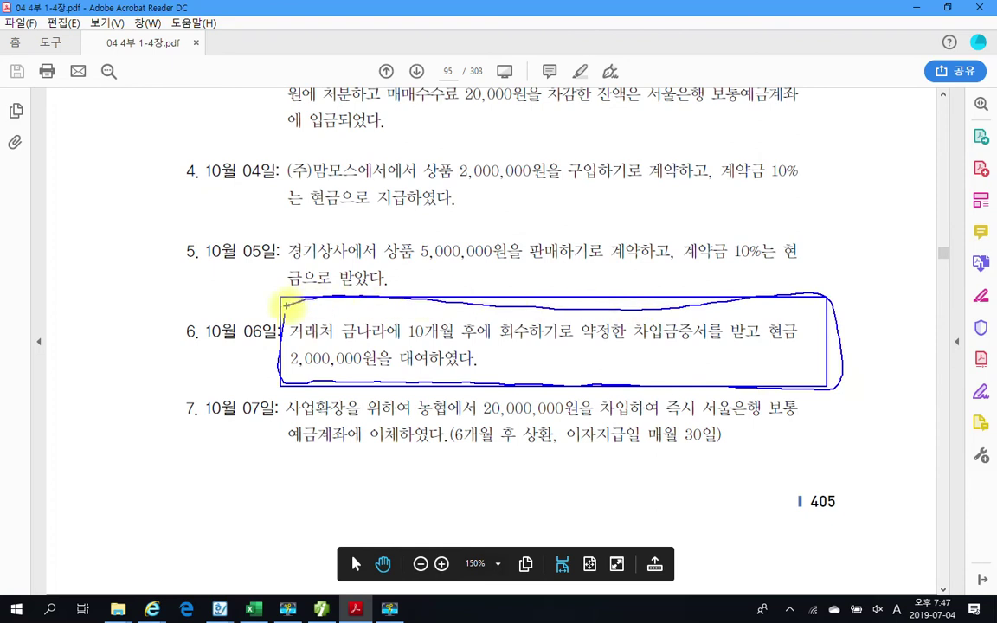
mouse_move(629, 346)
mouse_down()
mouse_move(692, 319)
mouse_move(662, 362)
mouse_up()
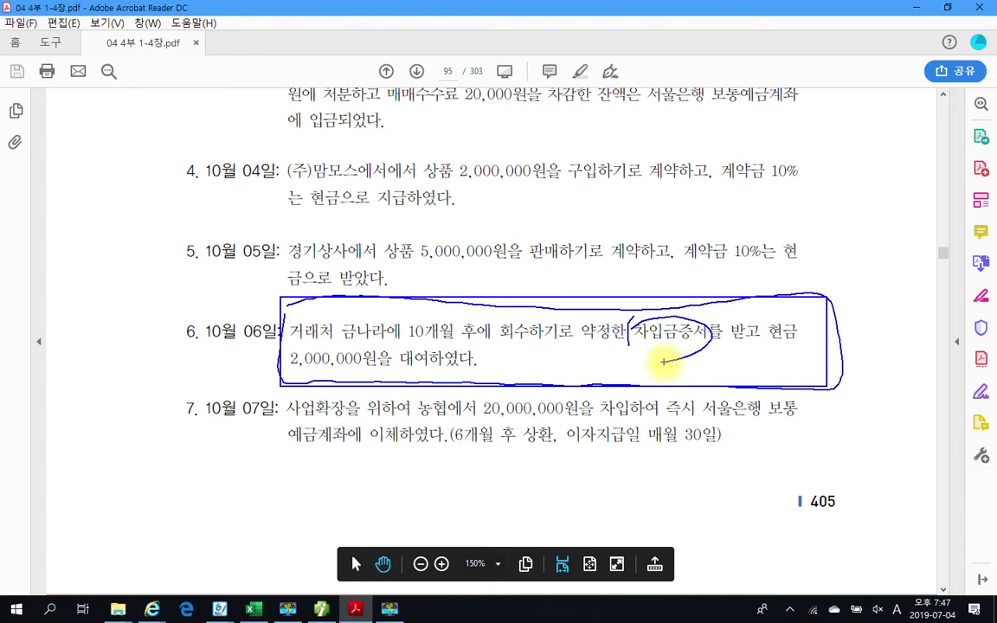
drag(394, 343, 500, 341)
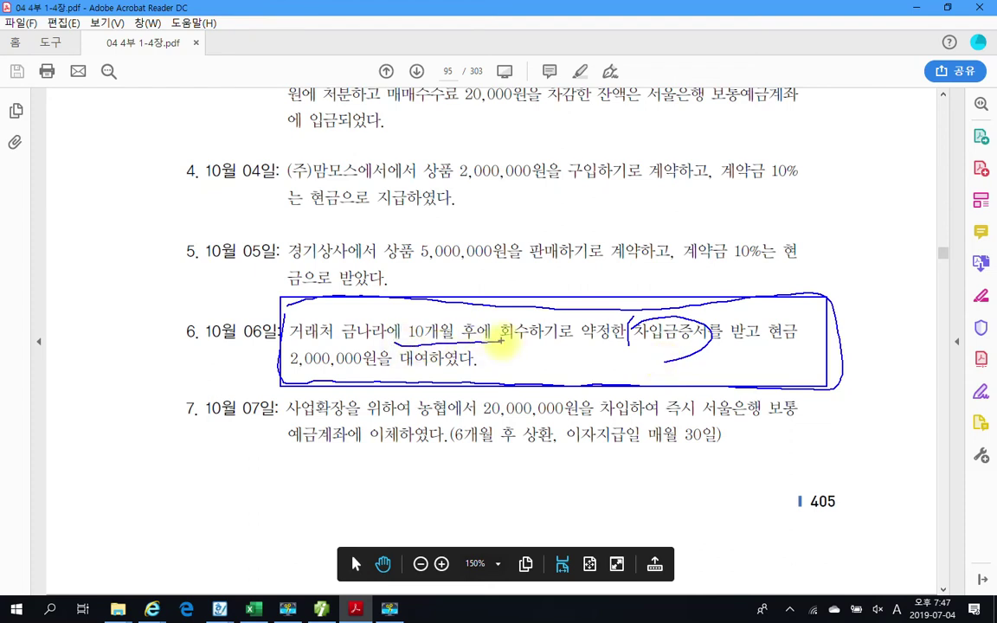
drag(500, 341, 500, 342)
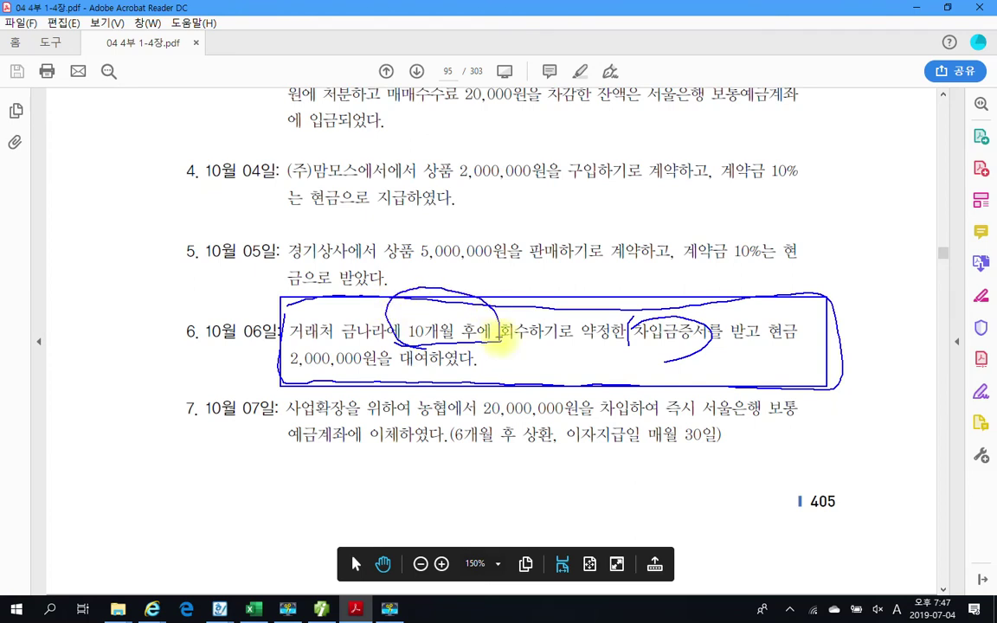
Back in Smart A, start a day 6 cash payment line (출금) with account 114 단기대여금
drag(665, 358, 711, 365)
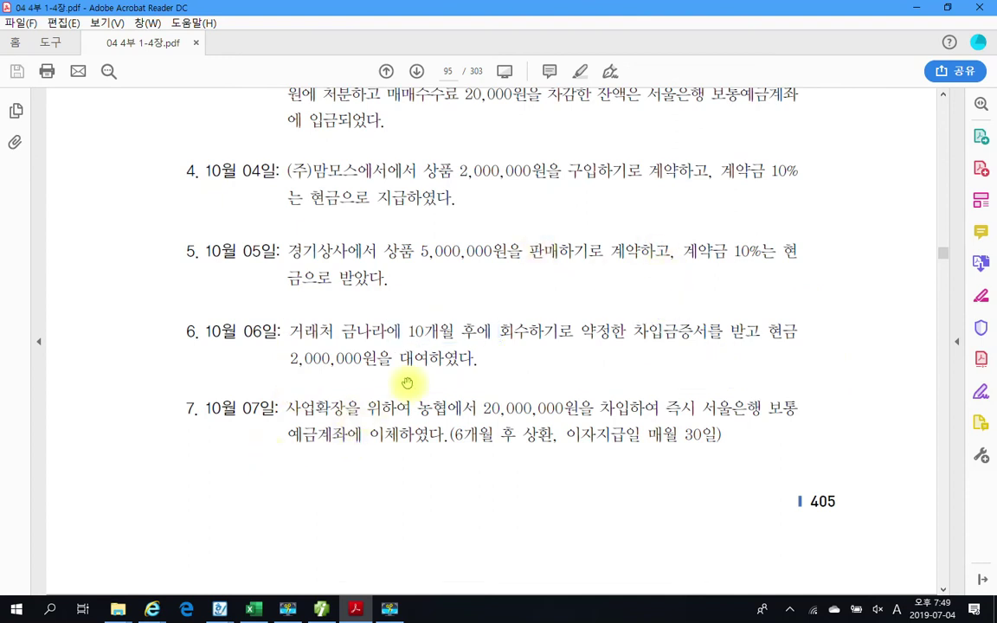
click(323, 610)
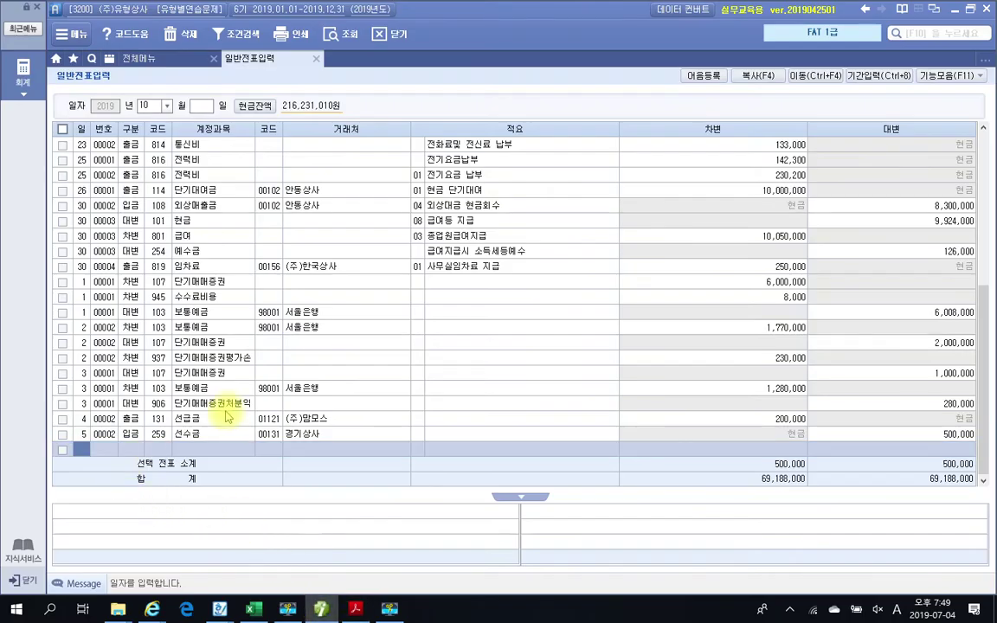
text(6)
key(Return)
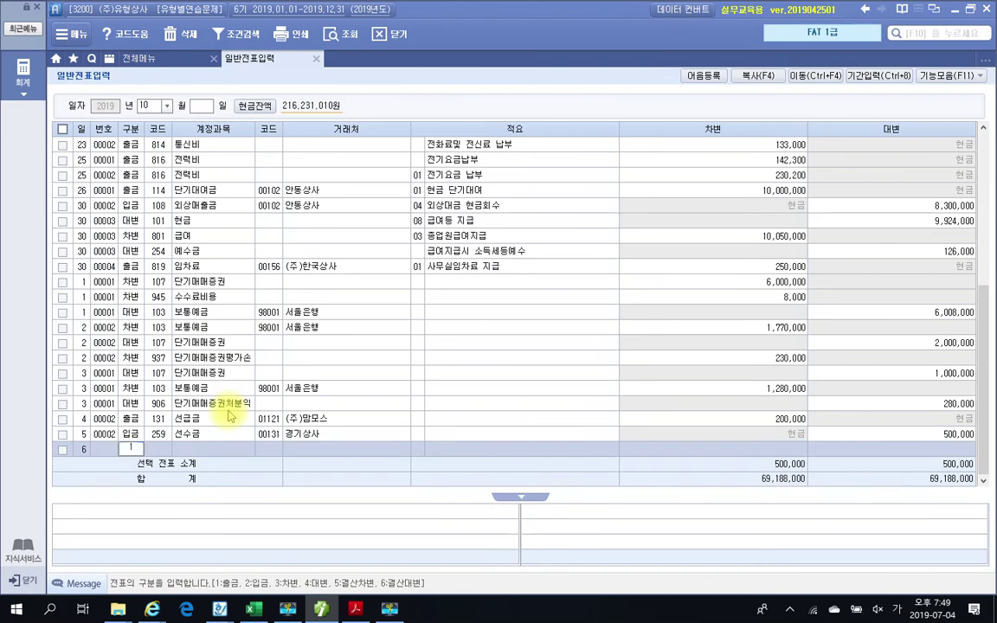
text(1)
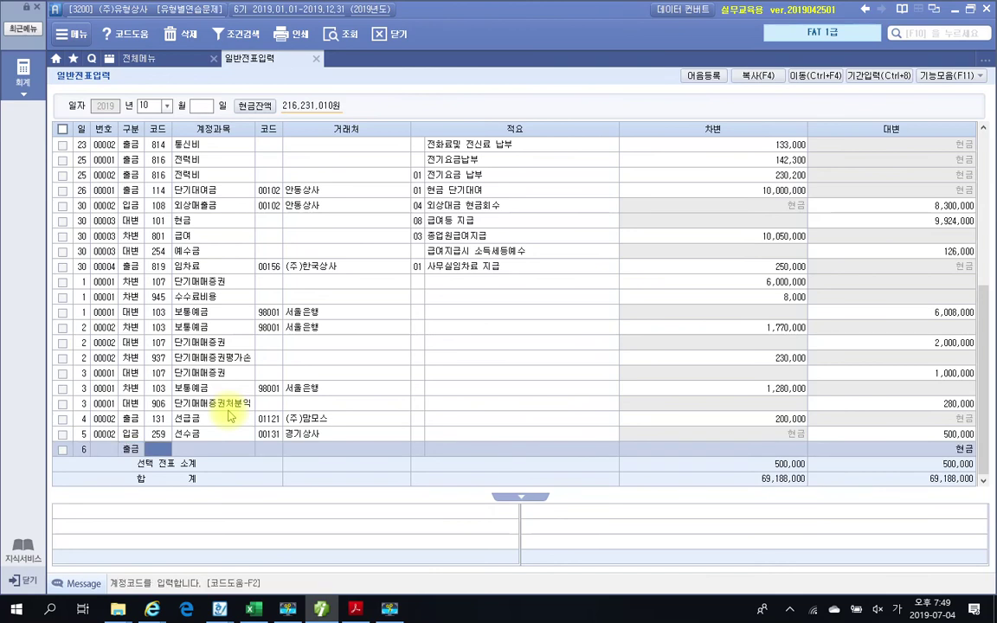
text(단기)
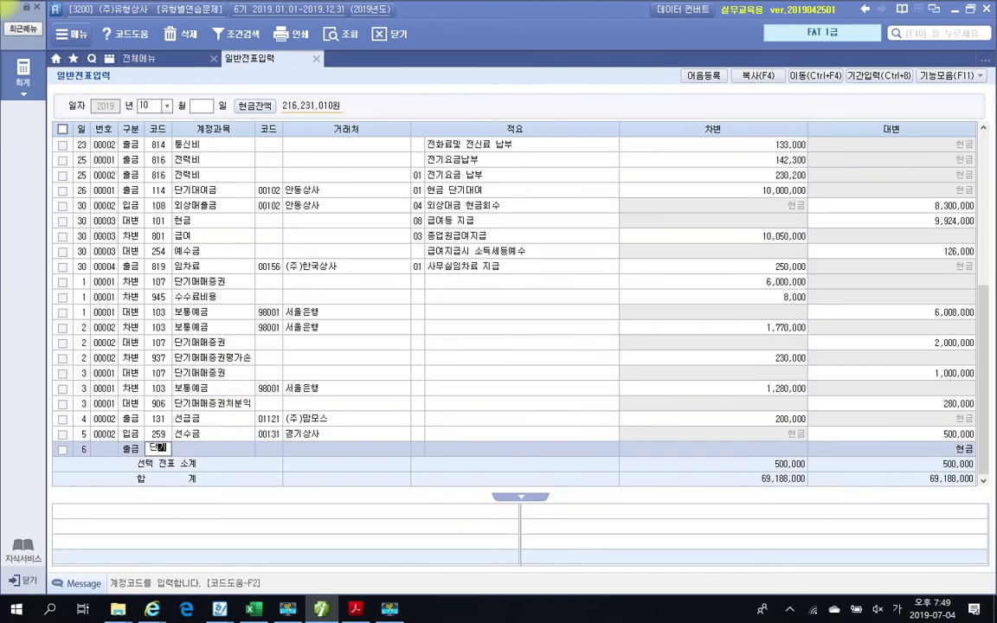
key(Return)
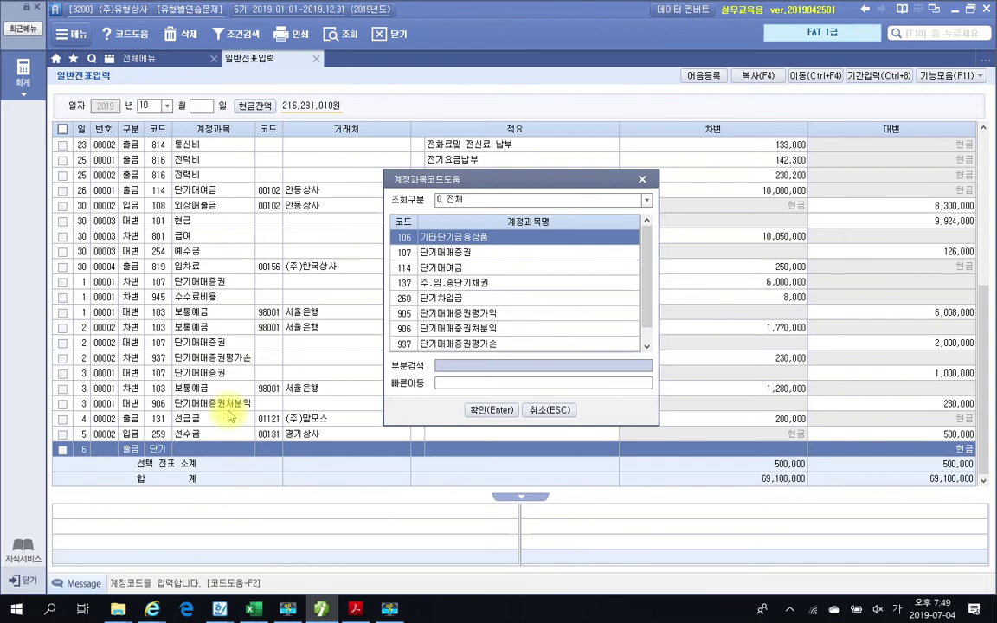
key(Down)
key(Down)
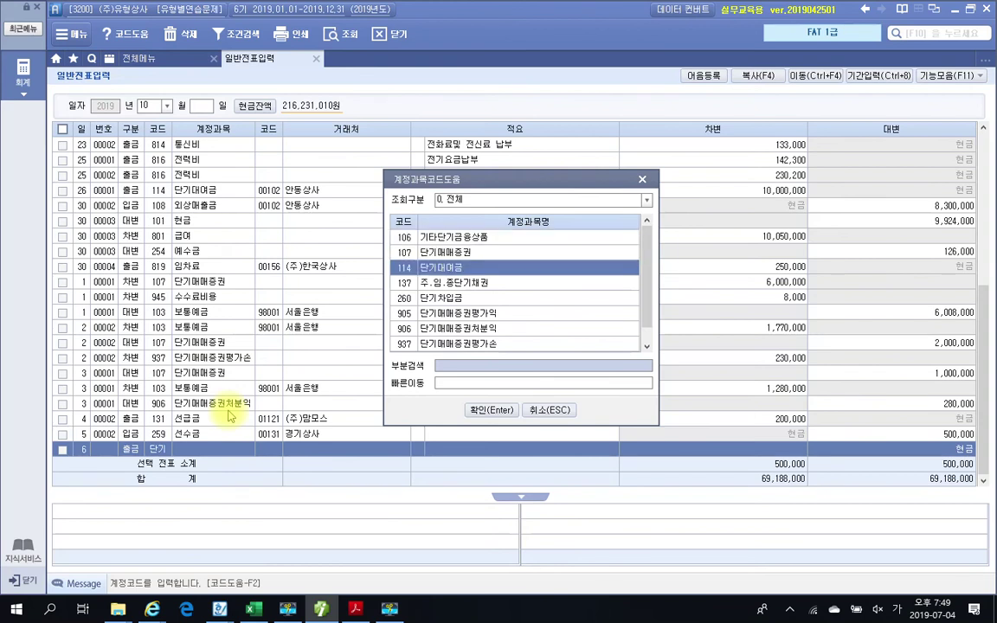
key(Return)
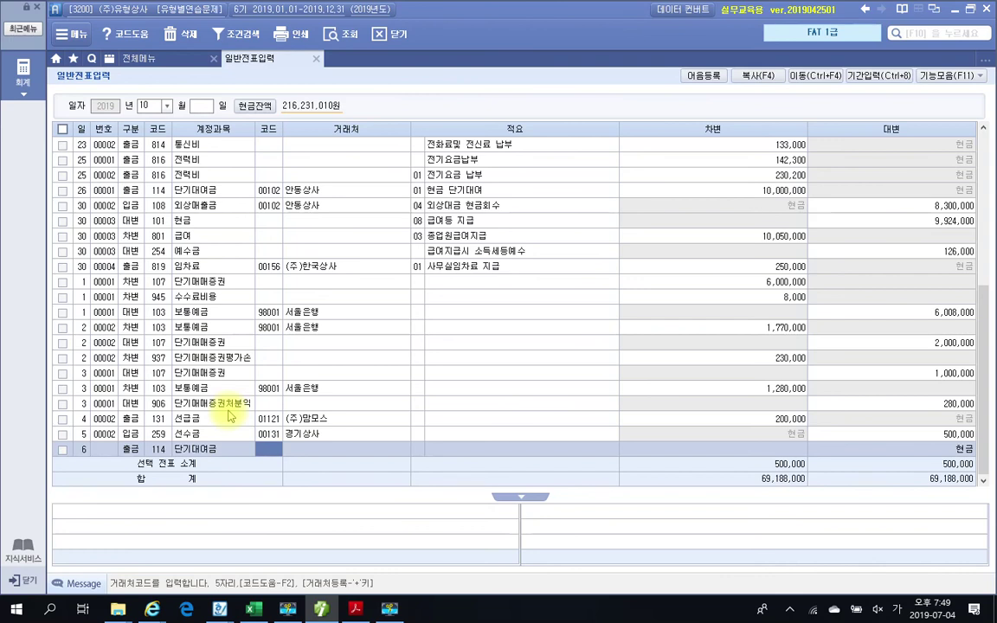
Set the day 6 line's 거래처 to 00167 금나라 and its amount to 2,000,000, leaving 적요 blank
text(00167)
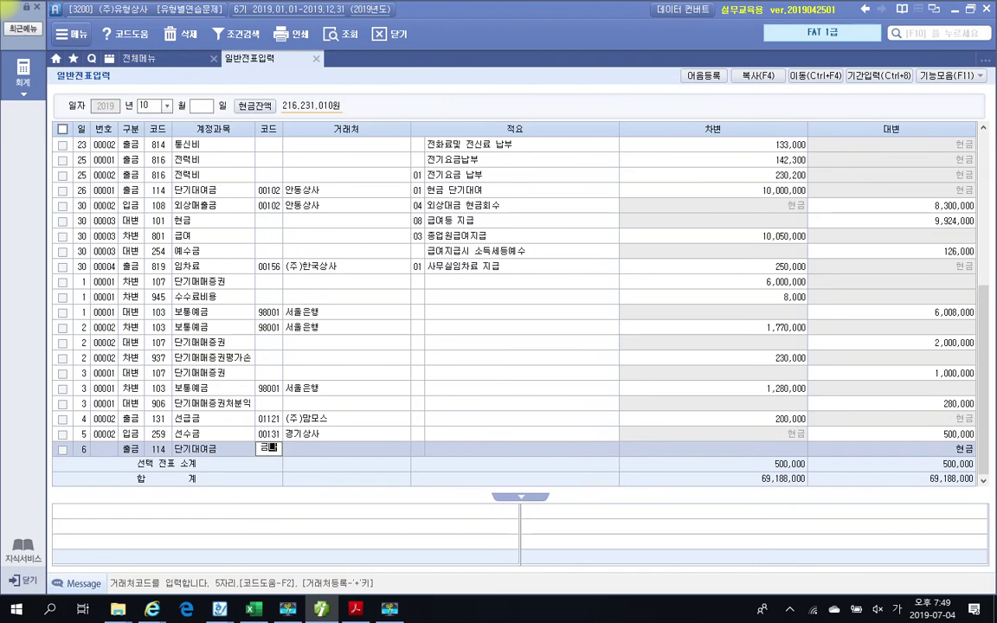
key(Return)
key(Return)
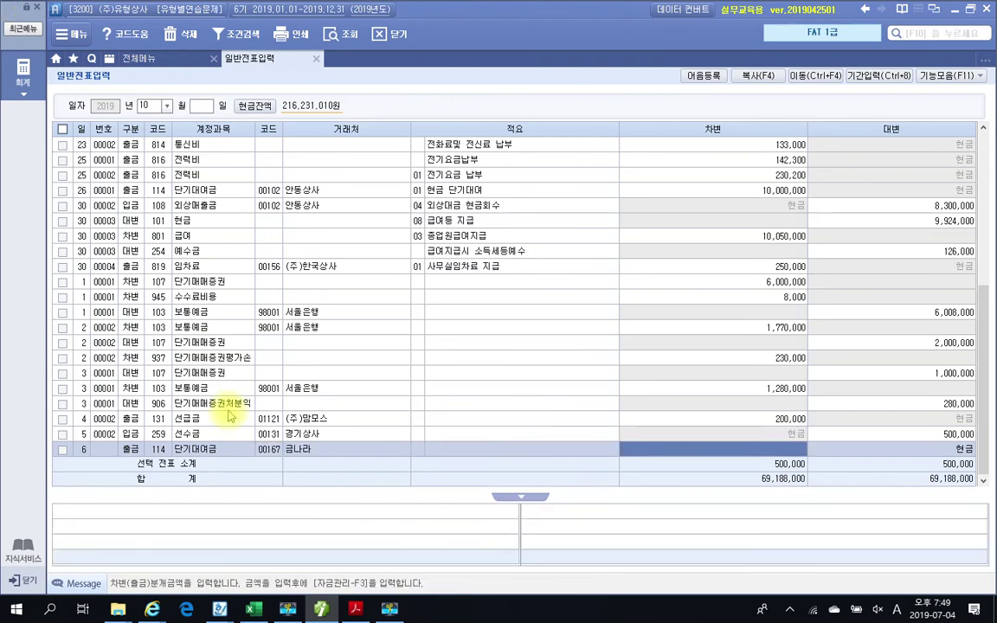
text(2000000)
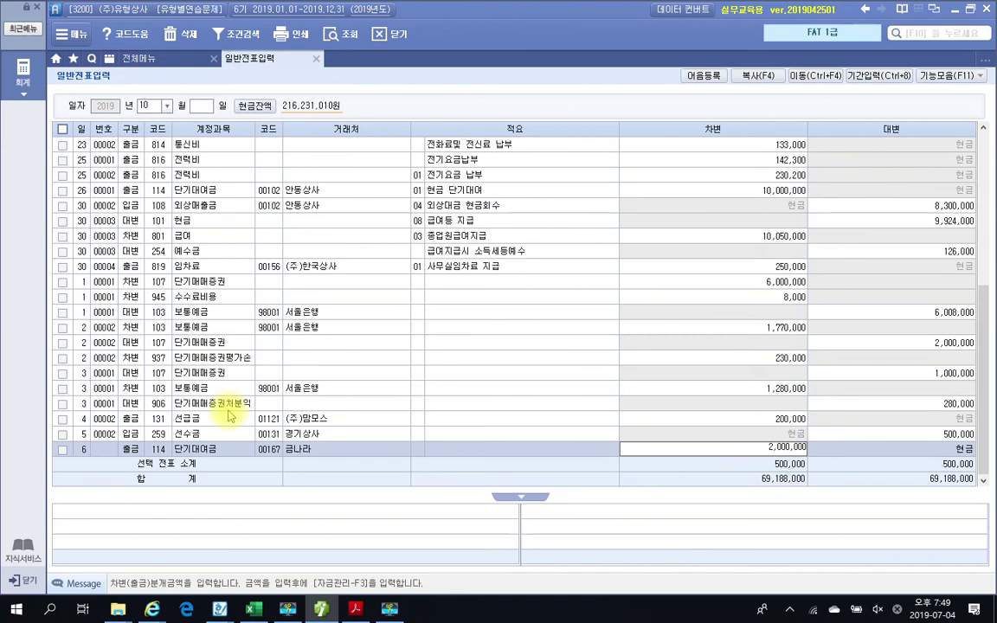
key(Return)
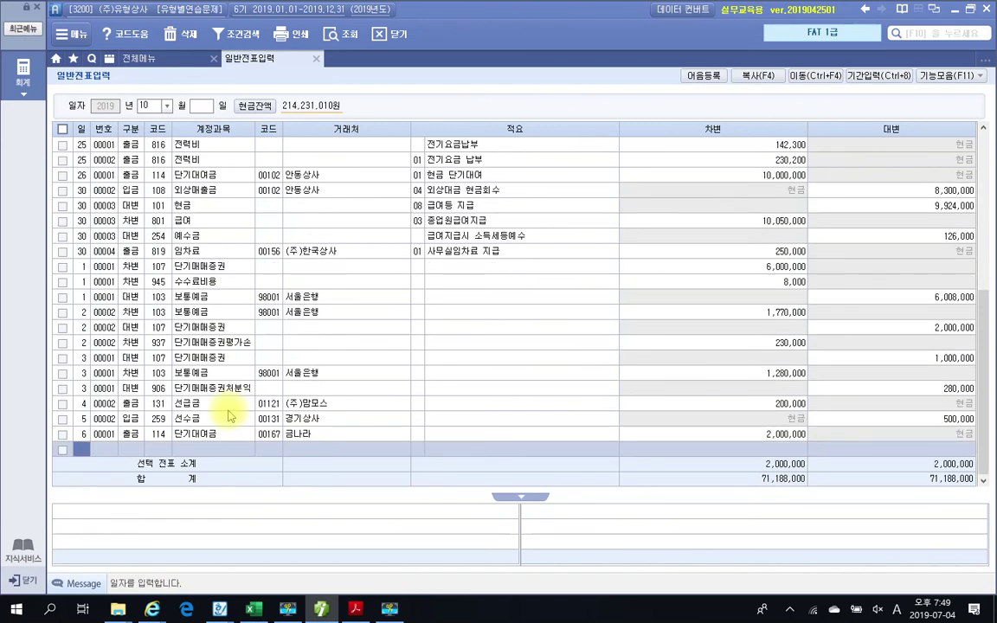
Switch to the practice PDF in Adobe Acrobat Reader and read the October 7 borrowing from 농협, noting its repayment term, amount and receiving deposit account
click(355, 609)
scroll(246, 449, down, 2)
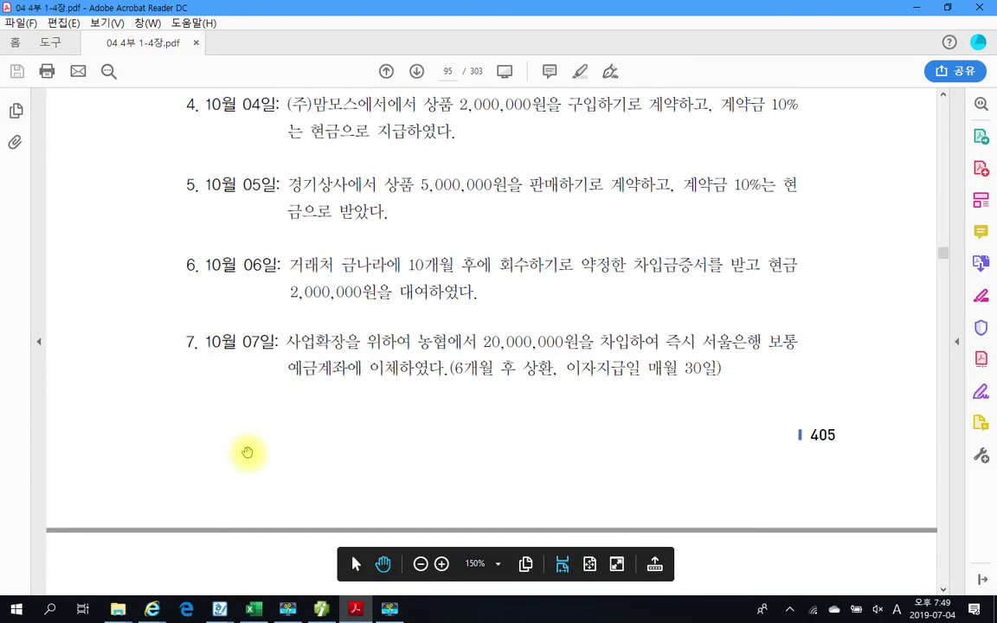
drag(277, 313, 826, 391)
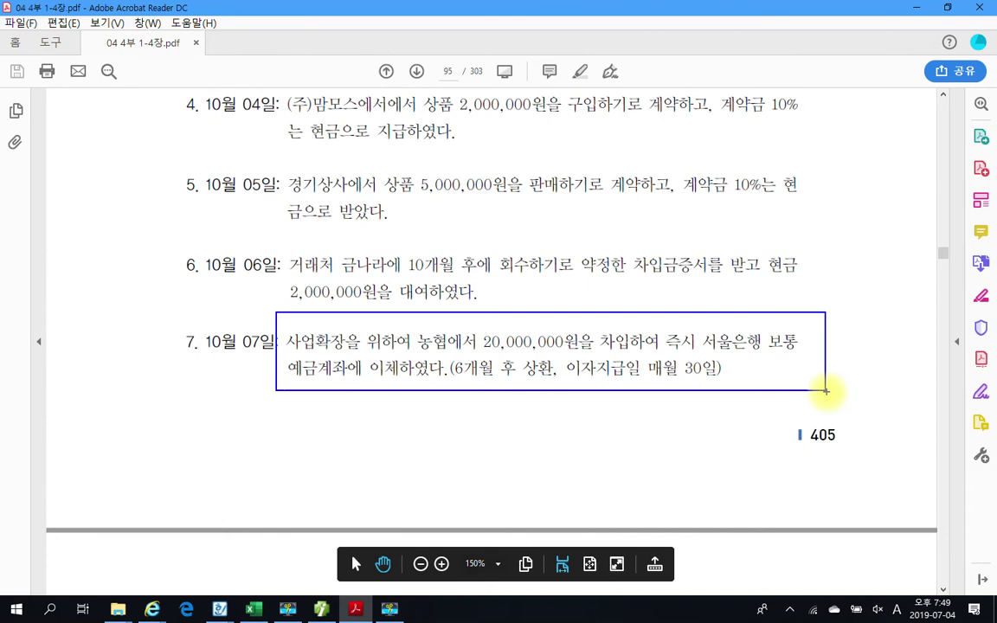
mouse_move(456, 367)
mouse_down()
mouse_move(514, 396)
mouse_move(723, 388)
mouse_up()
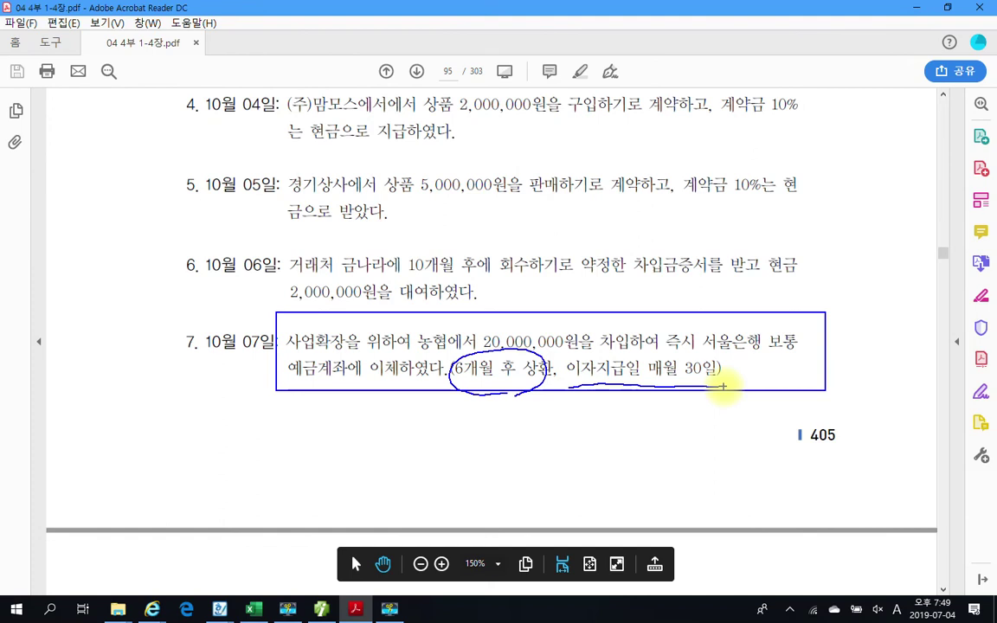
drag(760, 322, 805, 352)
mouse_move(278, 353)
mouse_down()
mouse_move(313, 353)
mouse_move(270, 389)
mouse_up()
drag(755, 317, 811, 323)
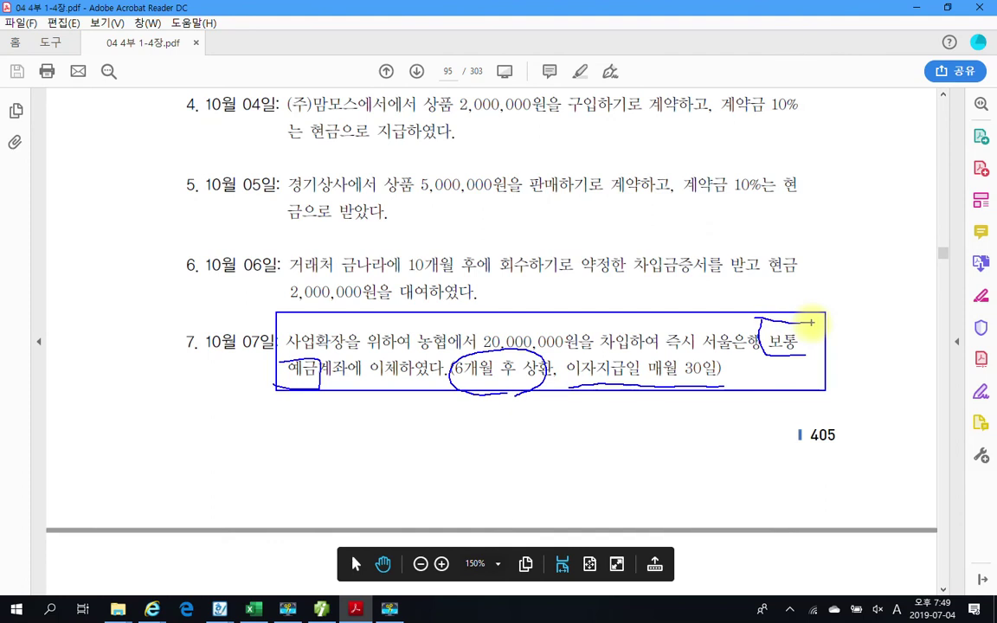
mouse_move(807, 280)
mouse_down()
mouse_move(822, 300)
mouse_move(794, 267)
mouse_move(828, 332)
mouse_move(834, 297)
mouse_move(853, 338)
mouse_up()
drag(861, 286, 842, 346)
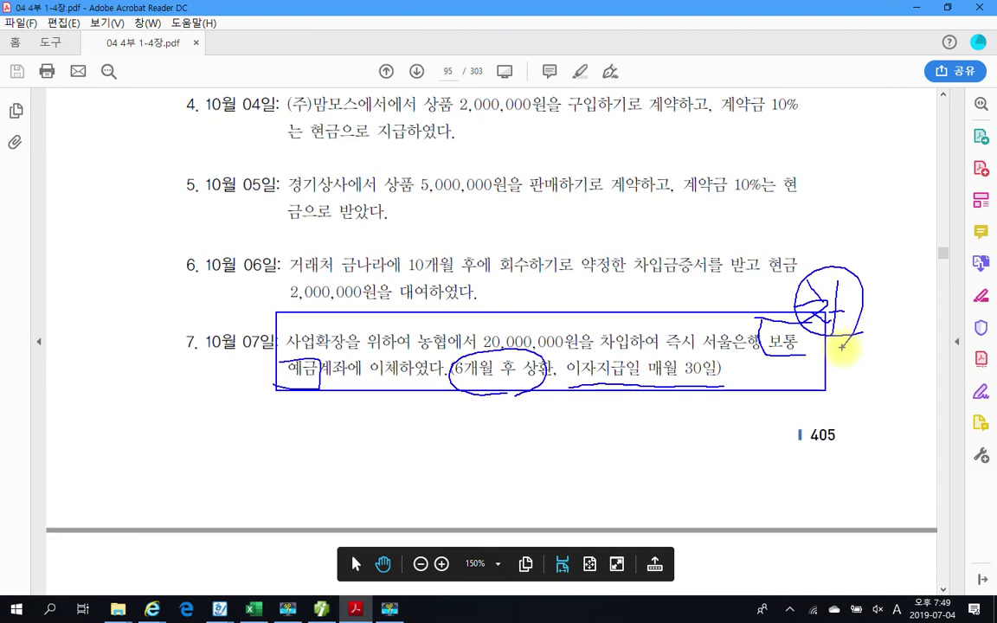
mouse_move(532, 419)
mouse_down()
mouse_move(533, 445)
mouse_move(563, 442)
mouse_up()
mouse_move(573, 417)
mouse_down()
mouse_move(569, 450)
mouse_move(588, 434)
mouse_up()
drag(591, 418, 598, 470)
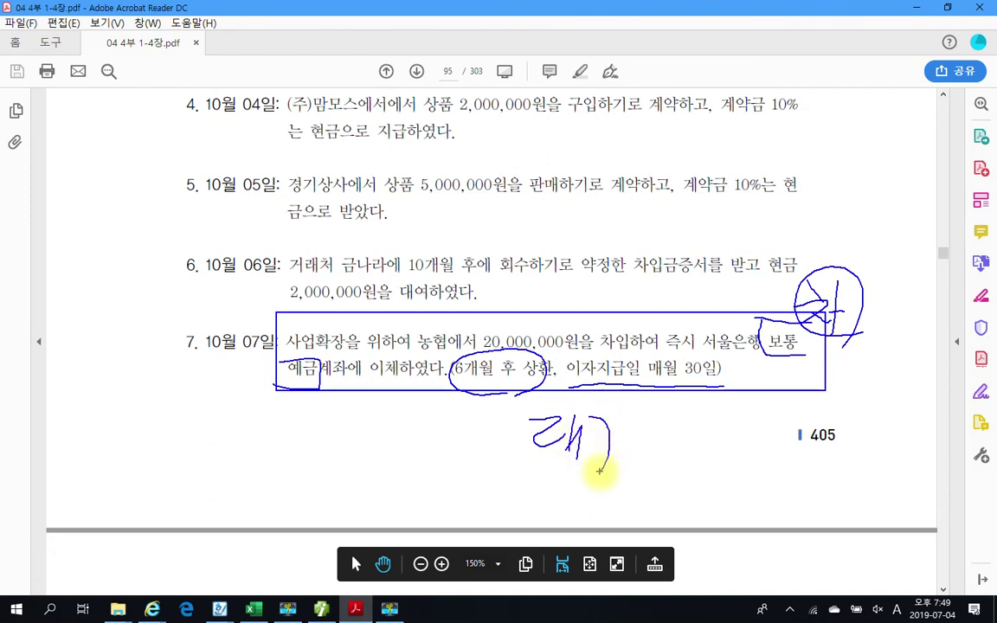
drag(425, 326, 419, 352)
drag(624, 324, 637, 355)
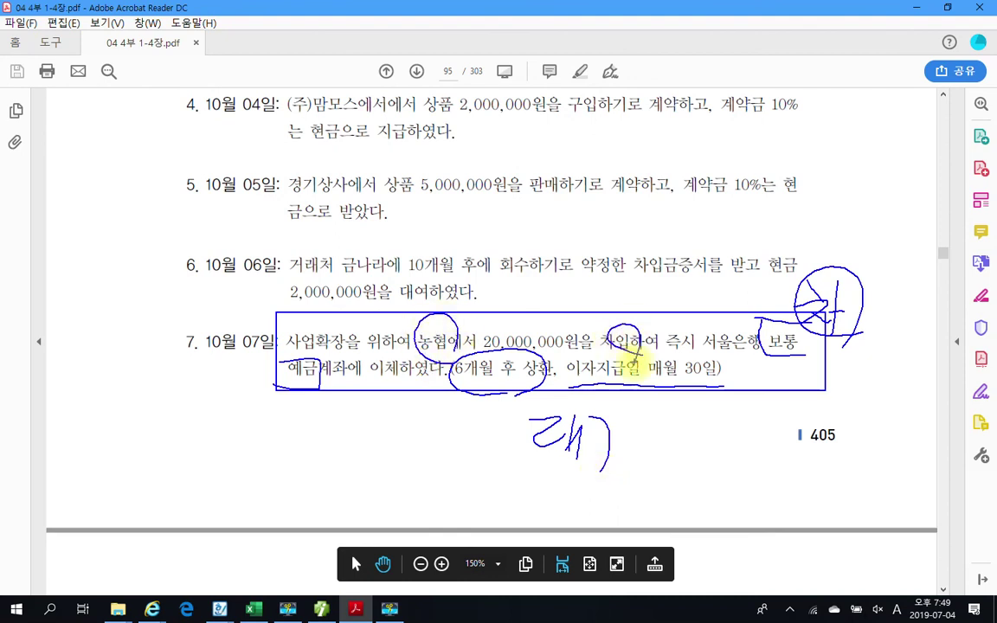
drag(451, 384, 547, 379)
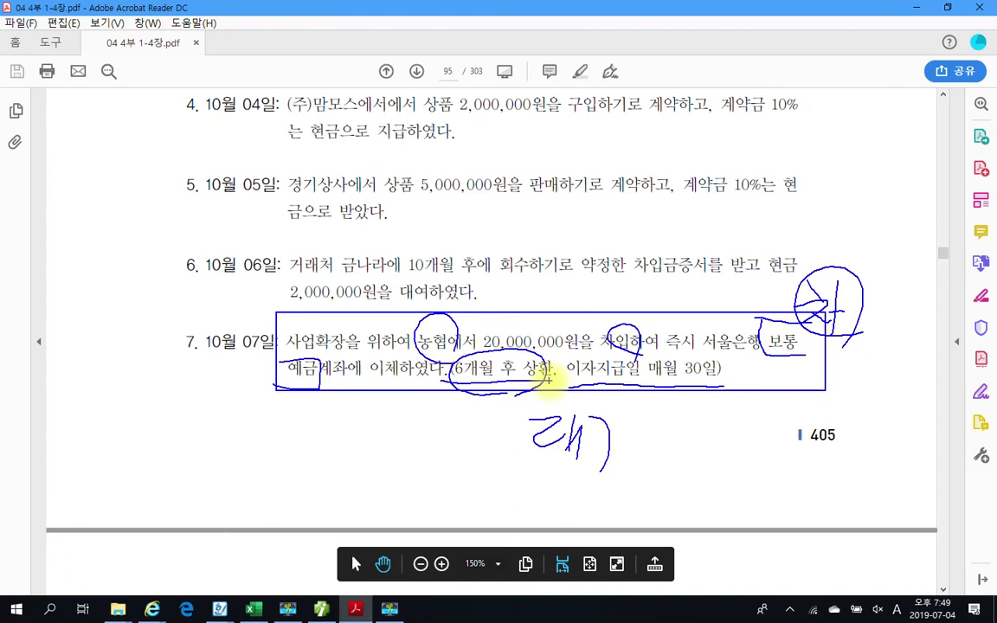
drag(664, 418, 668, 447)
mouse_move(679, 407)
mouse_down()
mouse_move(680, 450)
mouse_move(699, 435)
mouse_move(681, 470)
mouse_up()
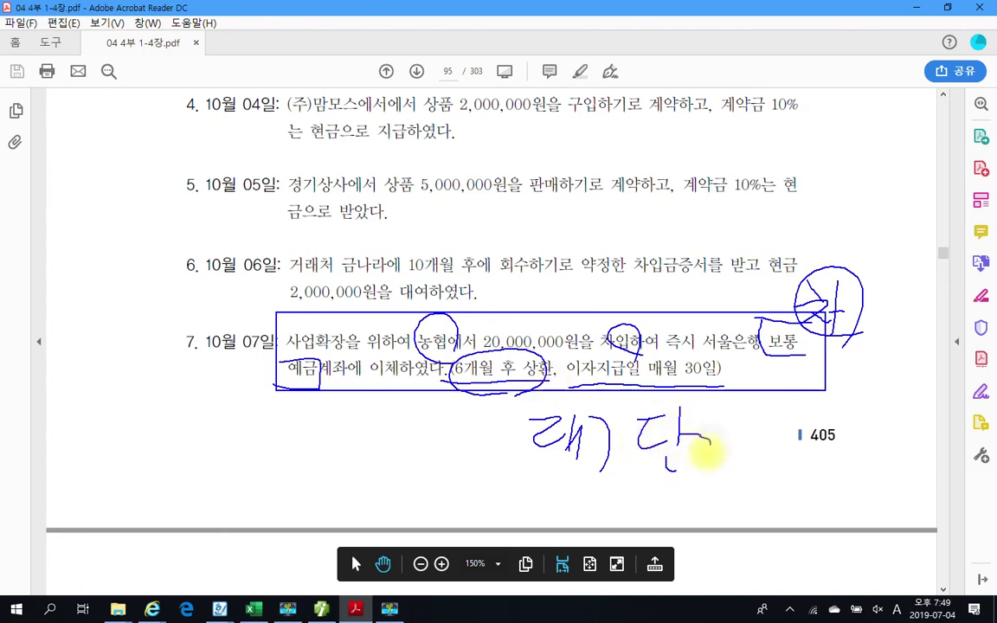
drag(727, 415, 724, 463)
drag(737, 405, 752, 415)
drag(744, 417, 734, 451)
drag(742, 432, 754, 451)
drag(763, 401, 761, 471)
mouse_move(750, 431)
mouse_down()
mouse_move(787, 438)
mouse_move(809, 474)
mouse_up()
mouse_move(829, 417)
mouse_down()
mouse_move(818, 450)
mouse_move(853, 442)
mouse_move(867, 482)
mouse_up()
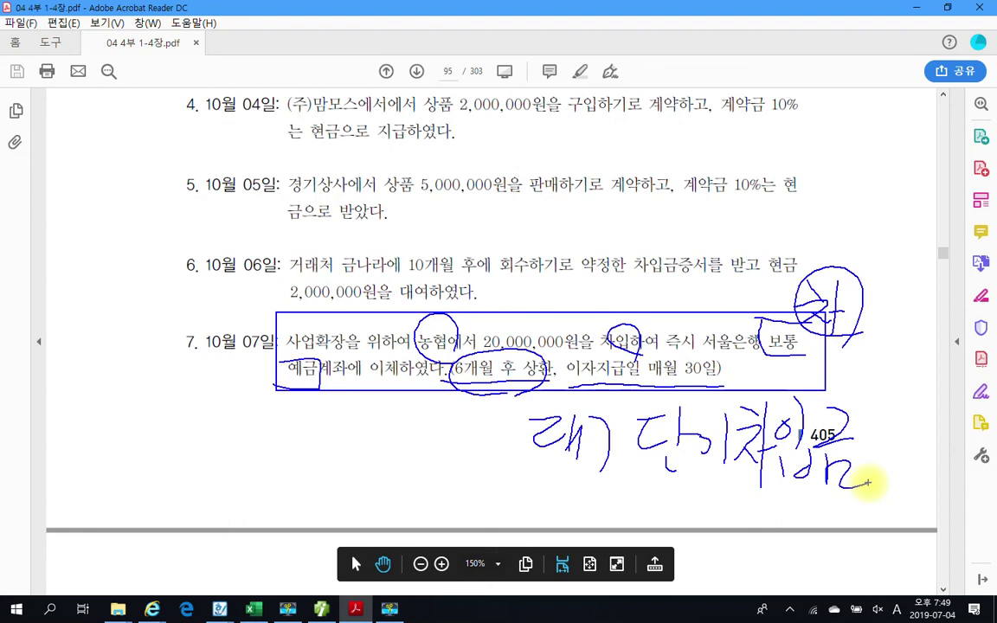
drag(835, 340, 890, 345)
drag(272, 386, 314, 393)
drag(637, 474, 871, 494)
mouse_move(484, 342)
mouse_down()
mouse_move(536, 303)
mouse_move(584, 359)
mouse_up()
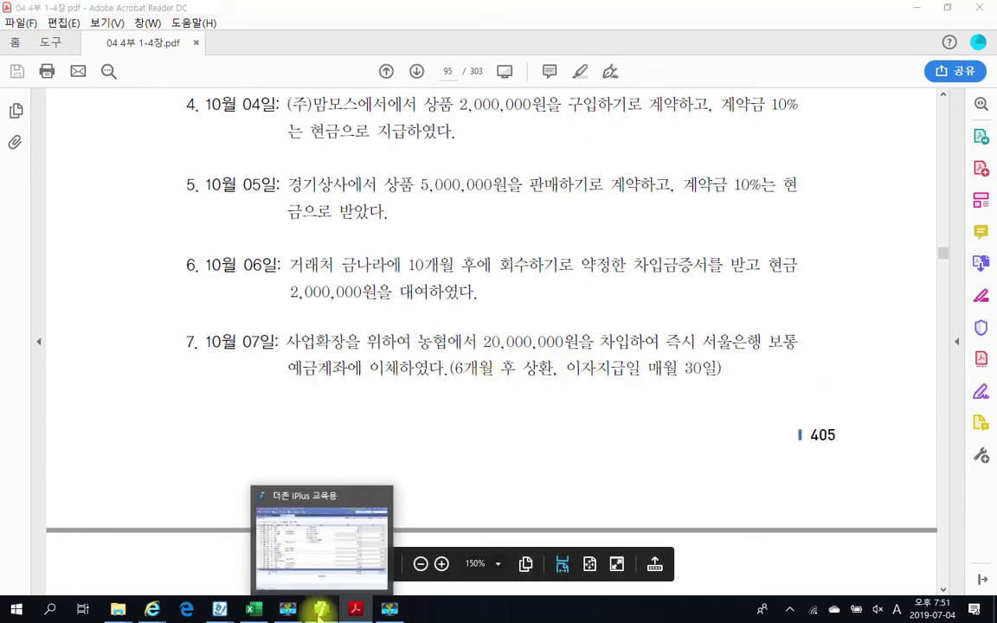
Back in Smart A, start a day 7 debit line (차변) with account 103 보통예금
click(319, 610)
text(ㄱ)
key(Return)
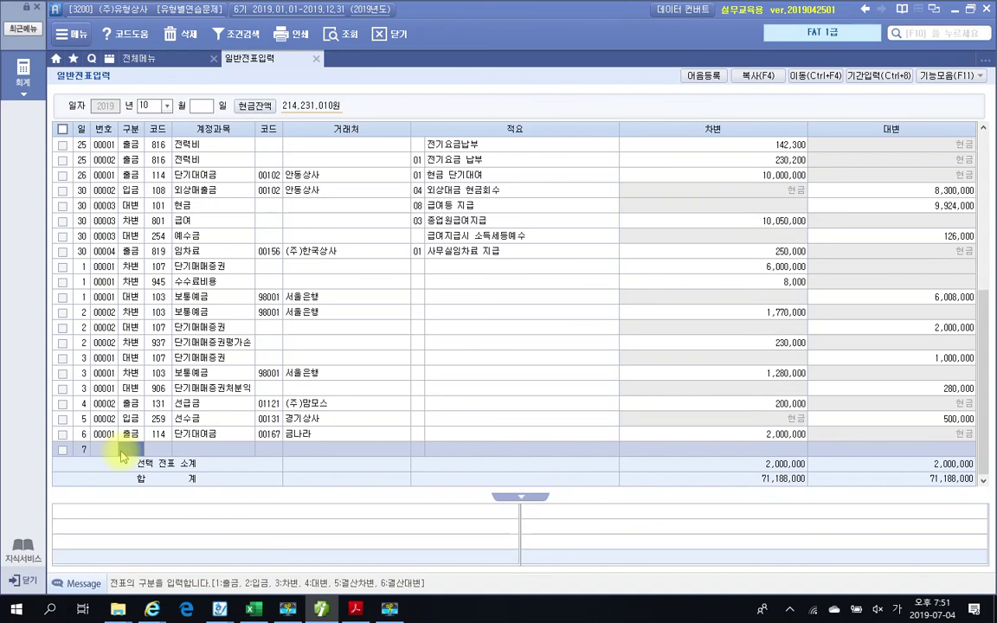
text(3)
key(Return)
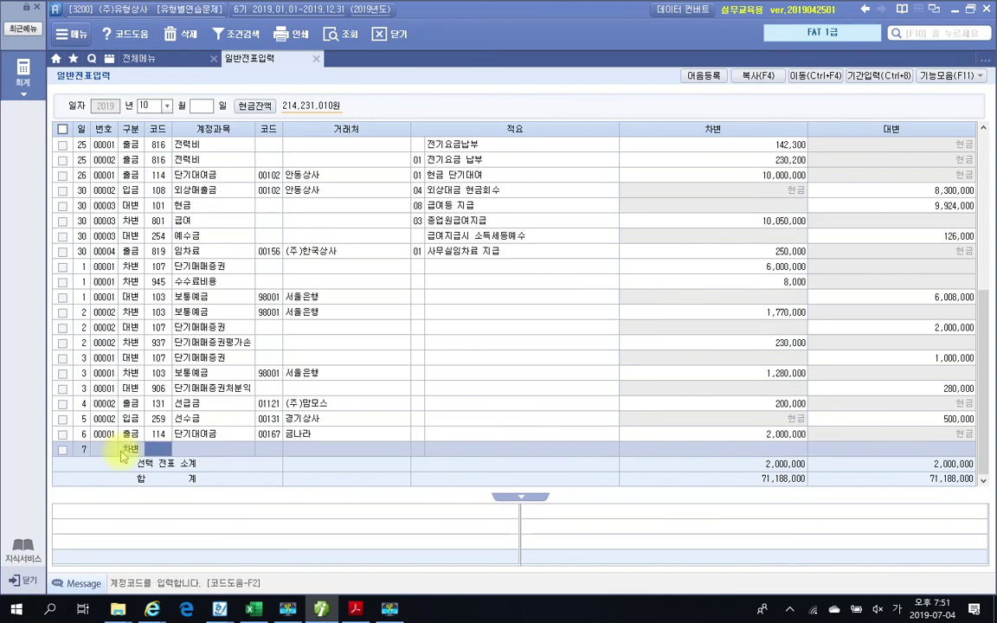
text(103)
key(Return)
Set the day 7 debit line's 거래처 to 98001 서울은행 and its amount to 20,000,000, leaving 적요 blank
text(서울)
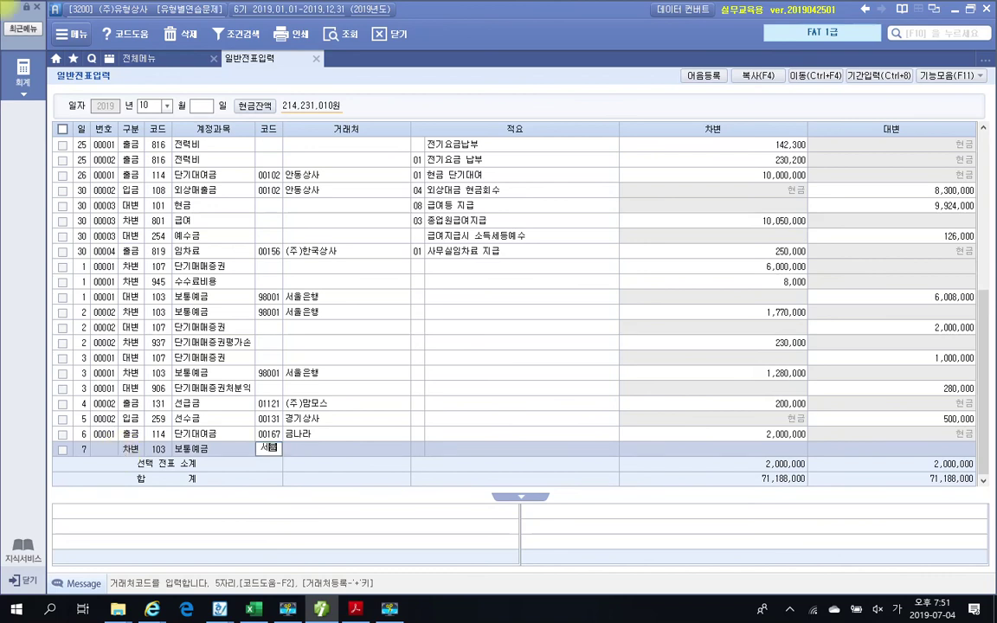
key(Return)
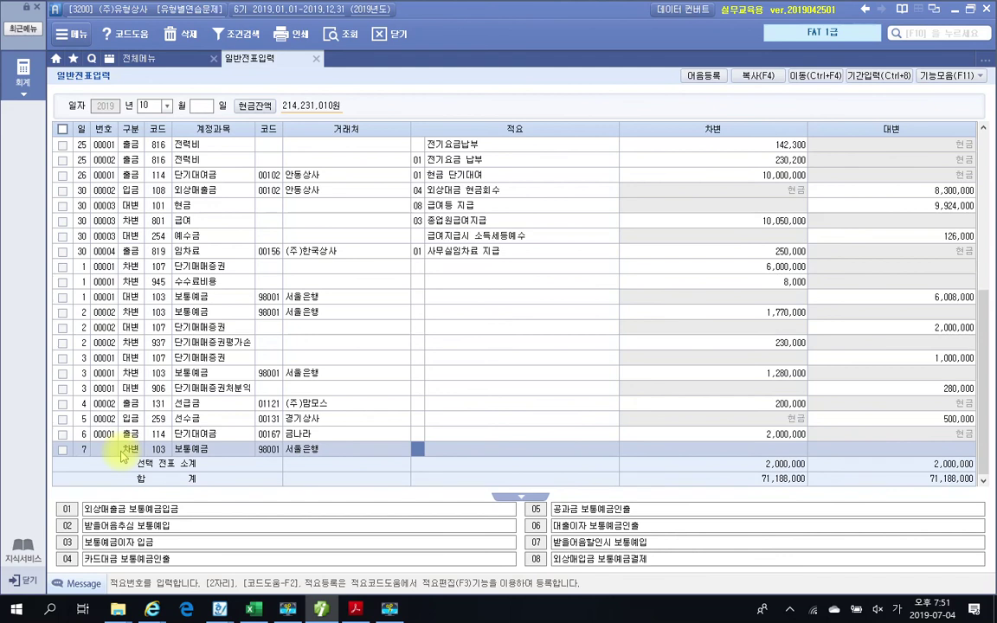
key(Return)
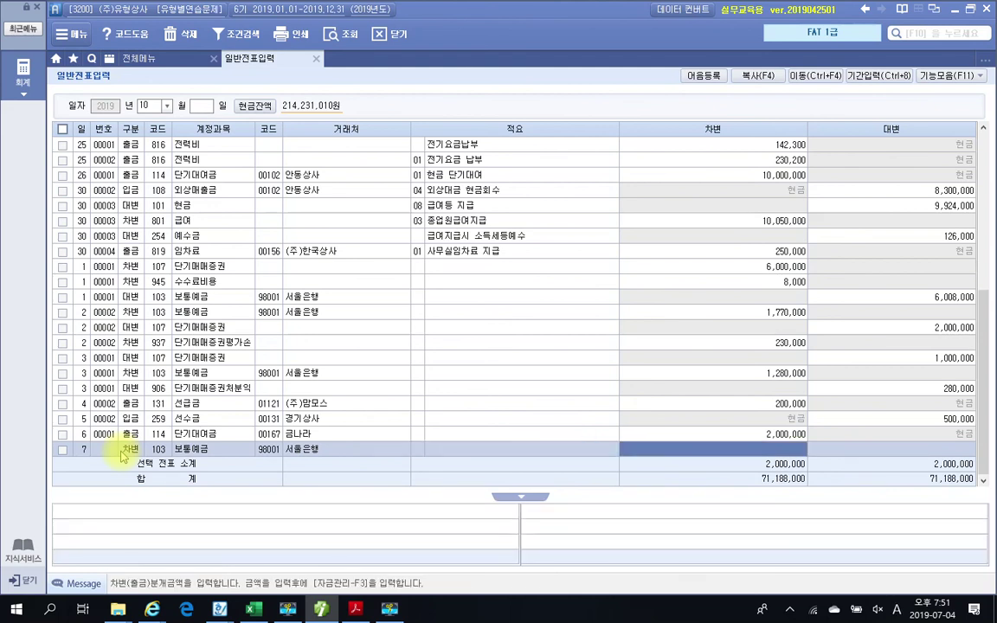
text(20000000)
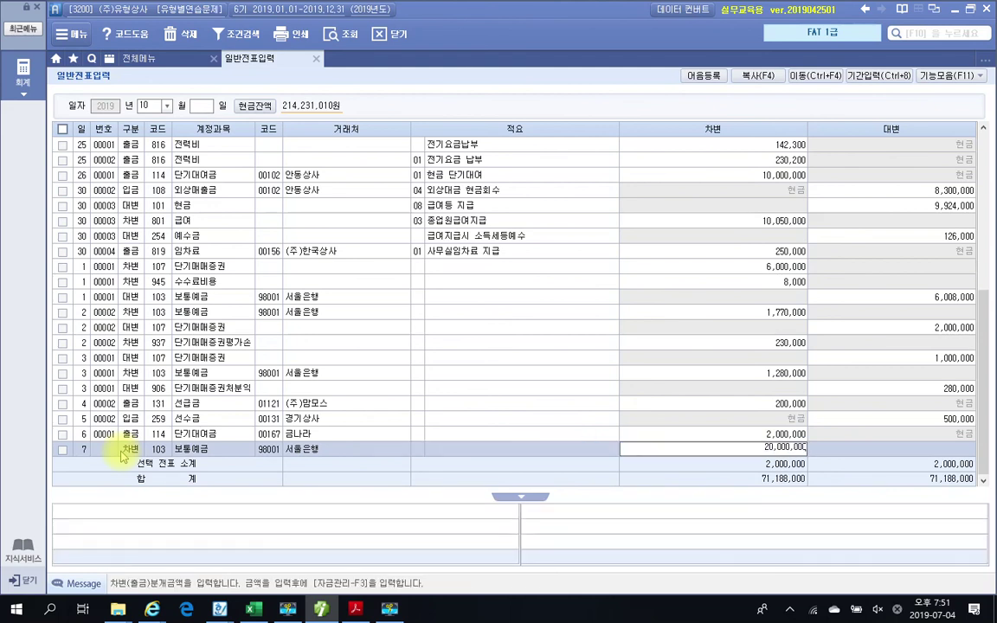
key(Return)
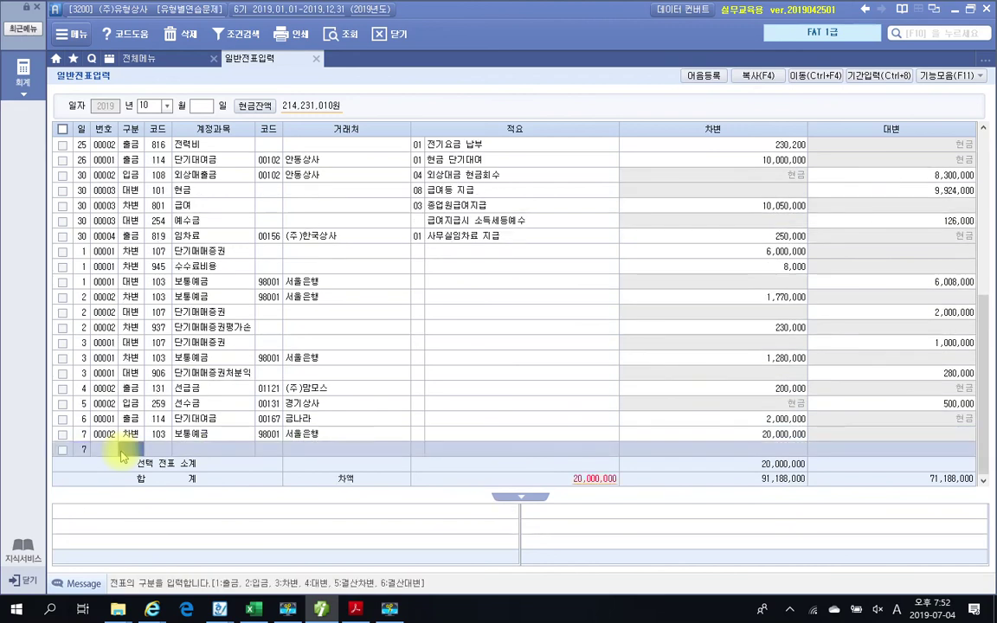
Add a day 7 credit line (대변) with account 260 단기차입금
text(4)
key(Return)
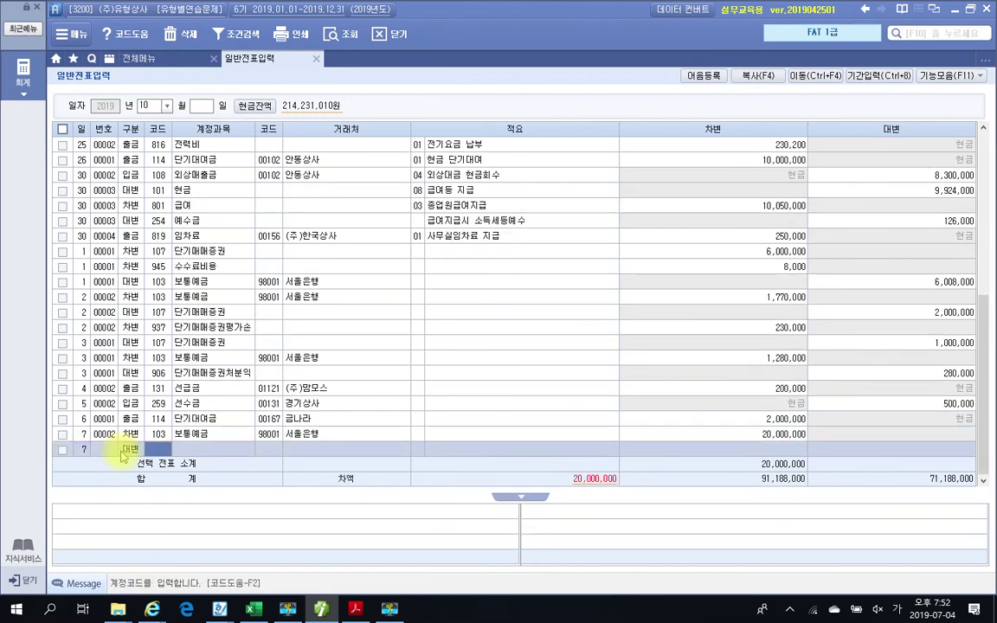
text(단기)
key(Return)
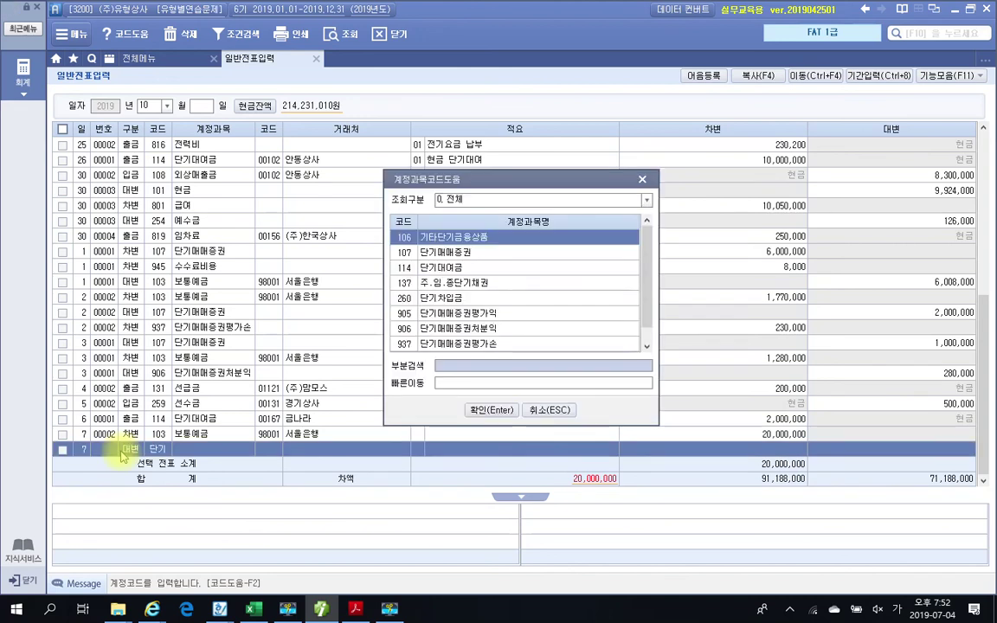
key(Down)
key(Down)
key(Down)
key(Down)
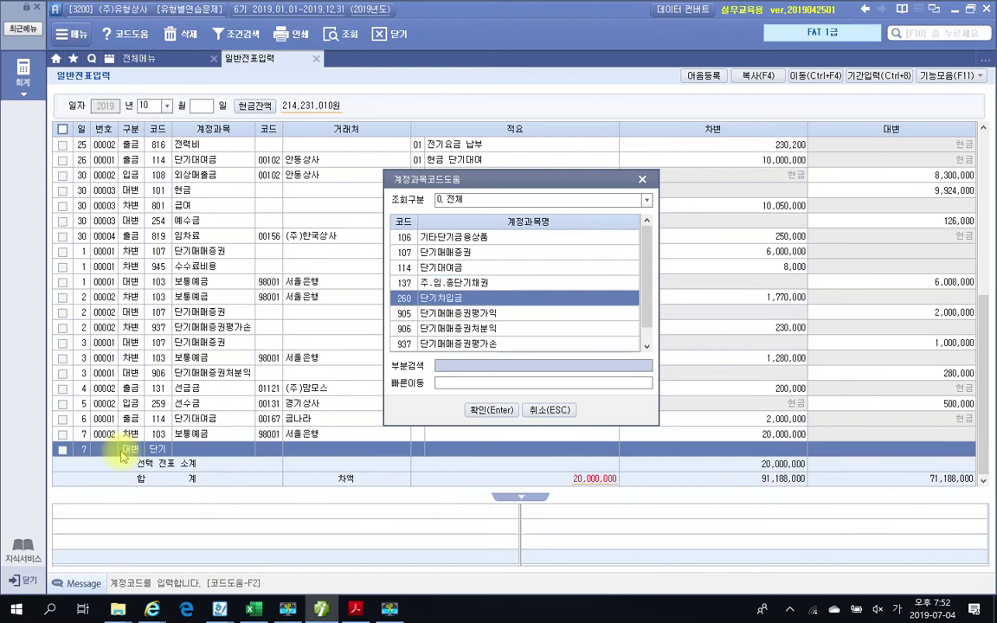
key(Return)
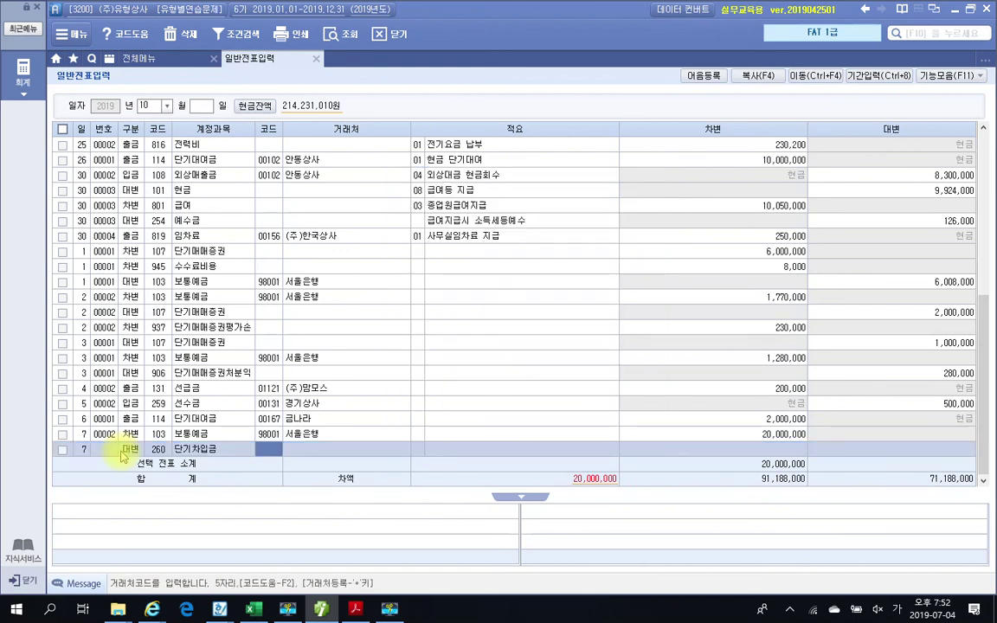
Set the day 7 credit line's 거래처 to 98010 농협 and its amount to 20,000,000, leaving 적요 blank
text(농협)
key(Return)
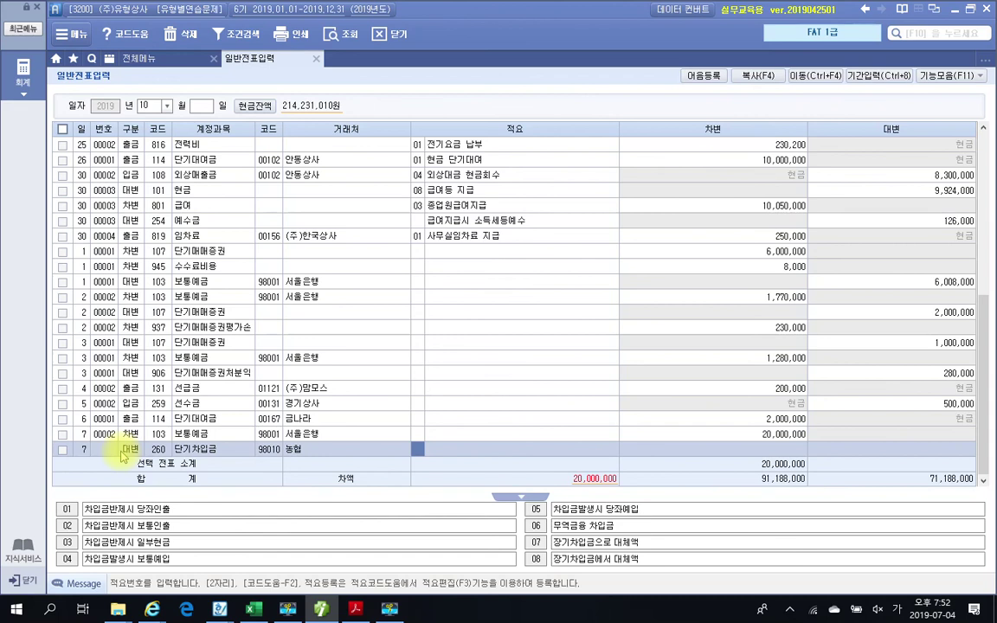
key(Return)
text(20000000)
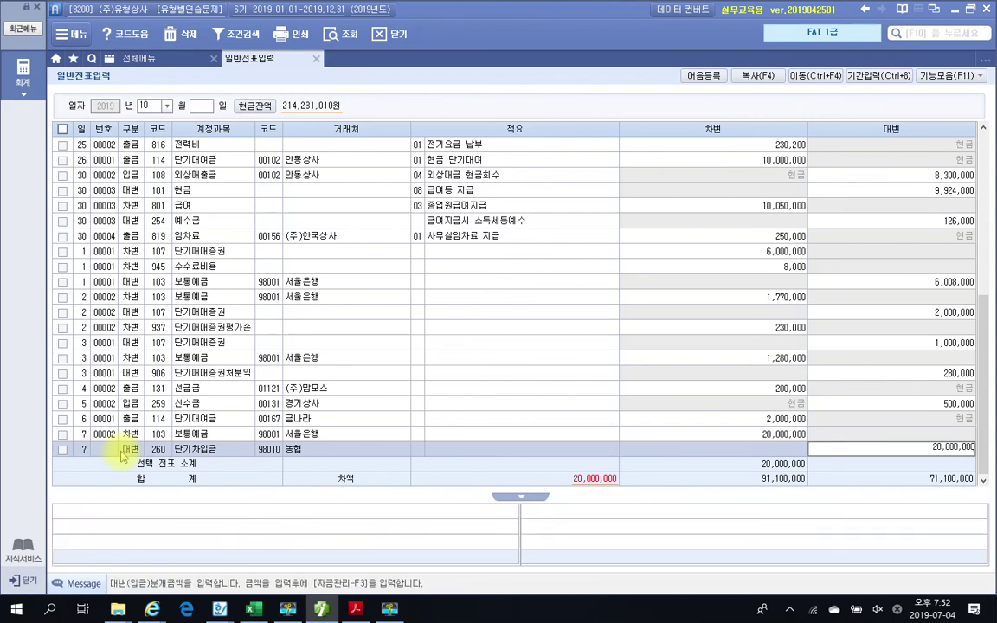
key(Return)
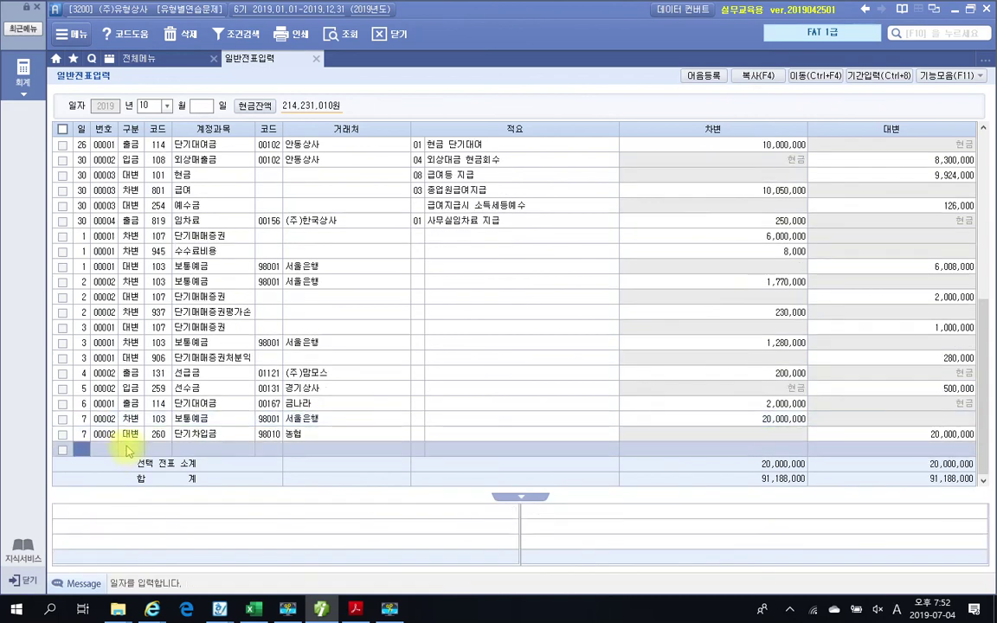
Check the day 7 voucher's debit and credit entries and reload all general vouchers for month 10, leaving the day blank
click(140, 424)
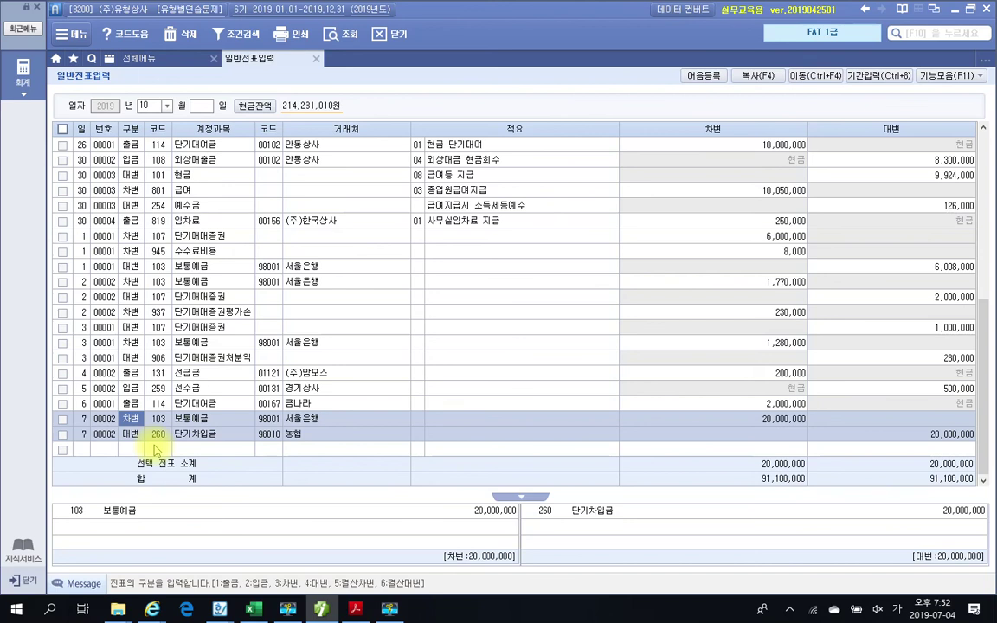
key(Escape)
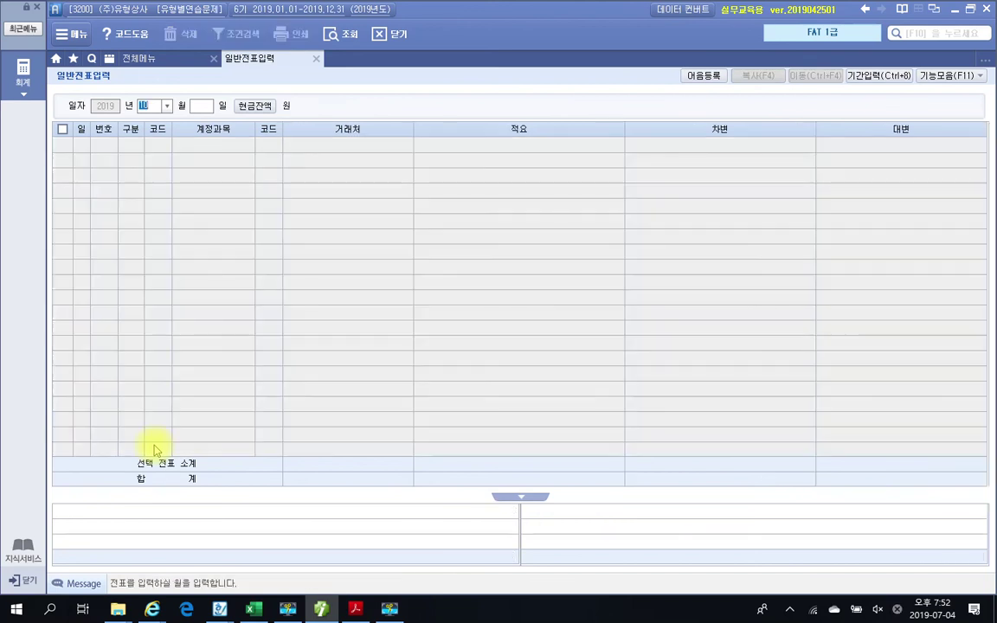
text(10)
key(Return)
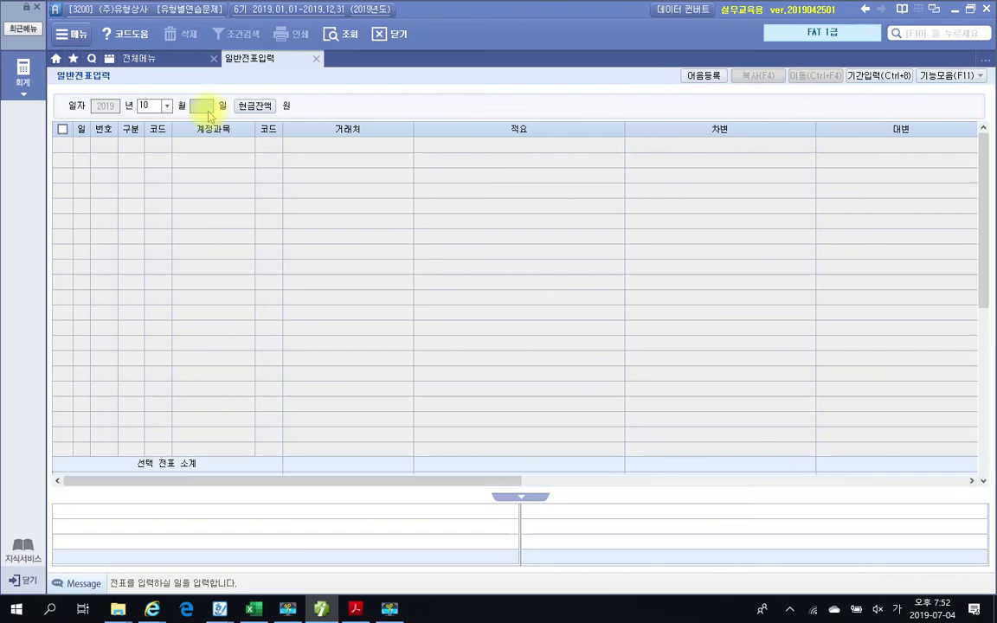
key(Return)
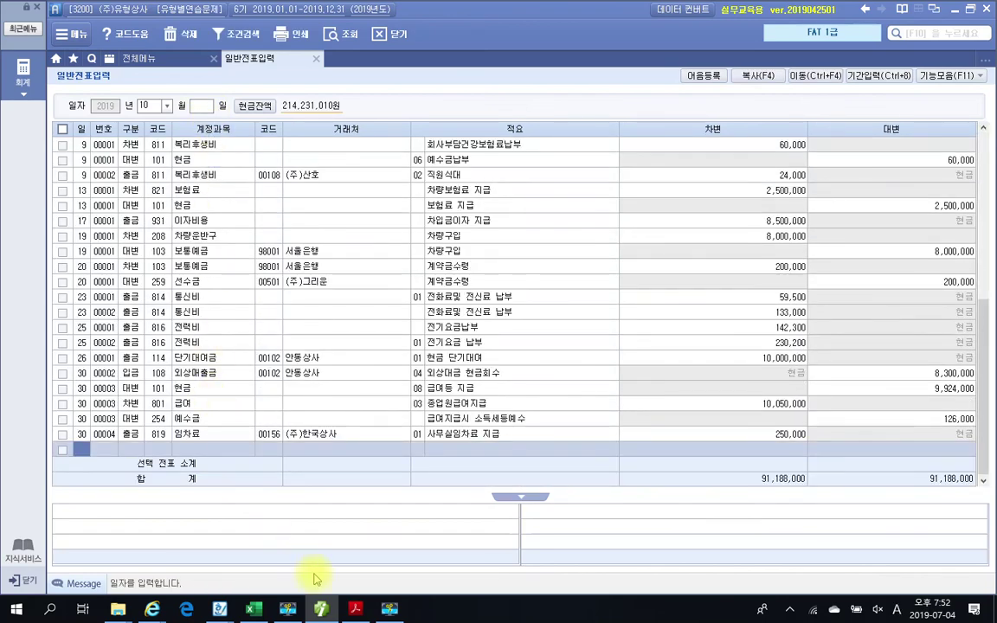
Switch to the practice PDF in Adobe Acrobat Reader and look through the remaining October transactions, from October 8 to October 29
click(351, 608)
scroll(394, 361, down, 10)
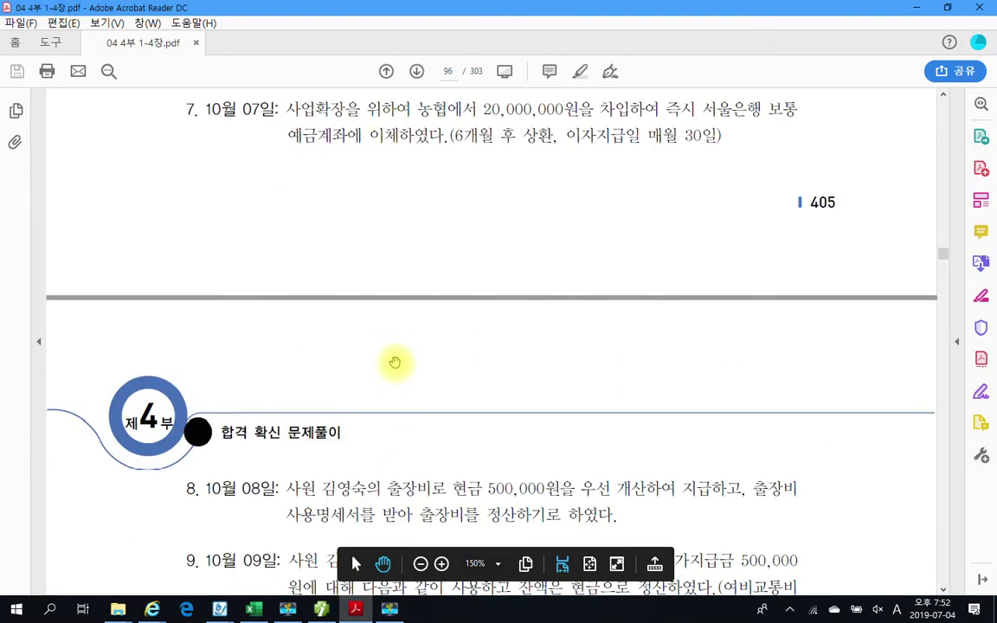
scroll(393, 361, down, 10)
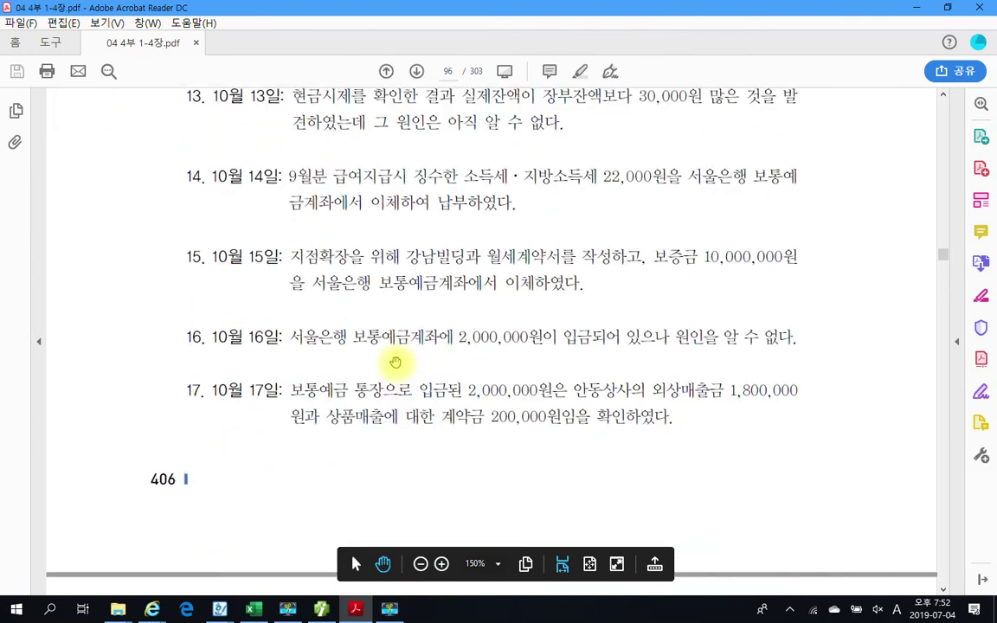
scroll(394, 361, down, 12)
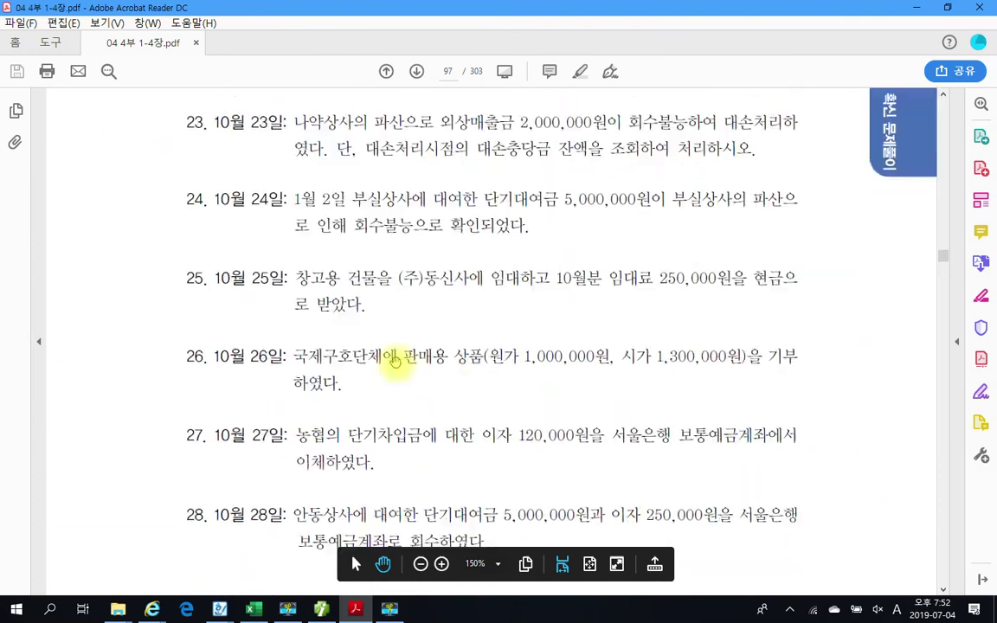
scroll(395, 362, down, 8)
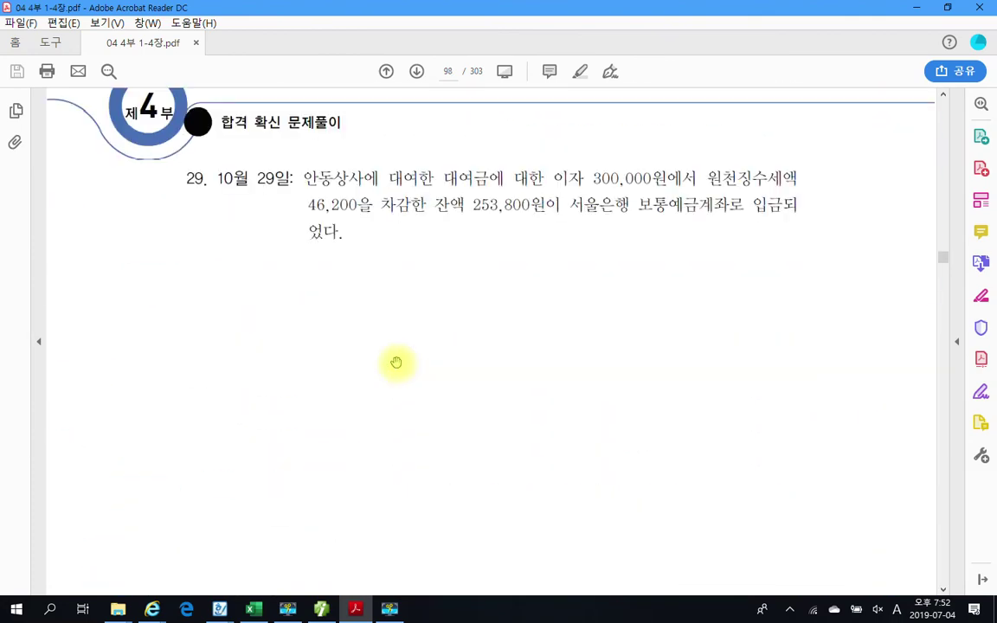
scroll(395, 362, down, 8)
scroll(396, 361, up, 8)
scroll(718, 329, up, 10)
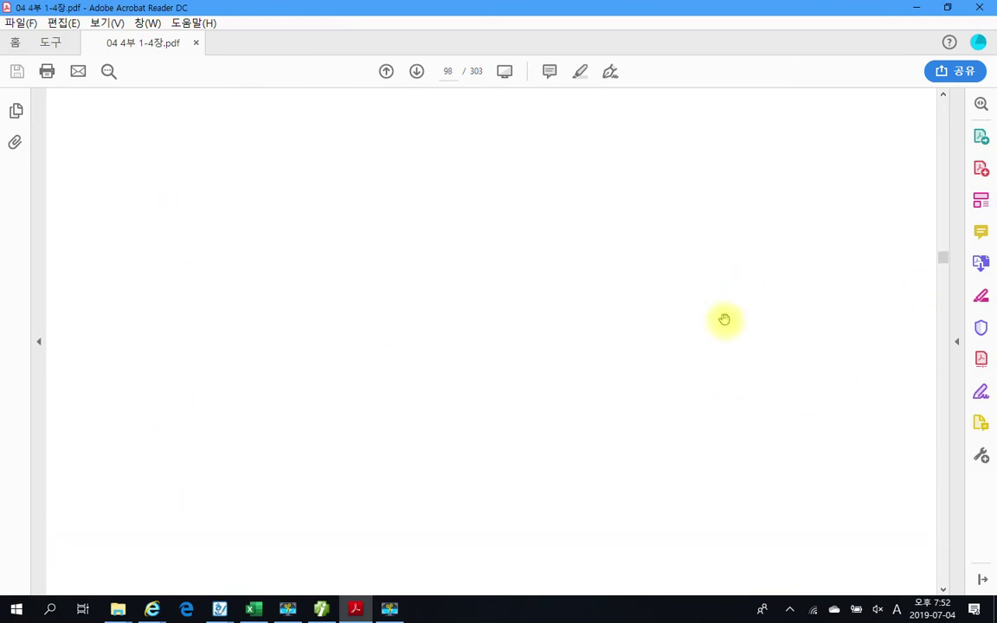